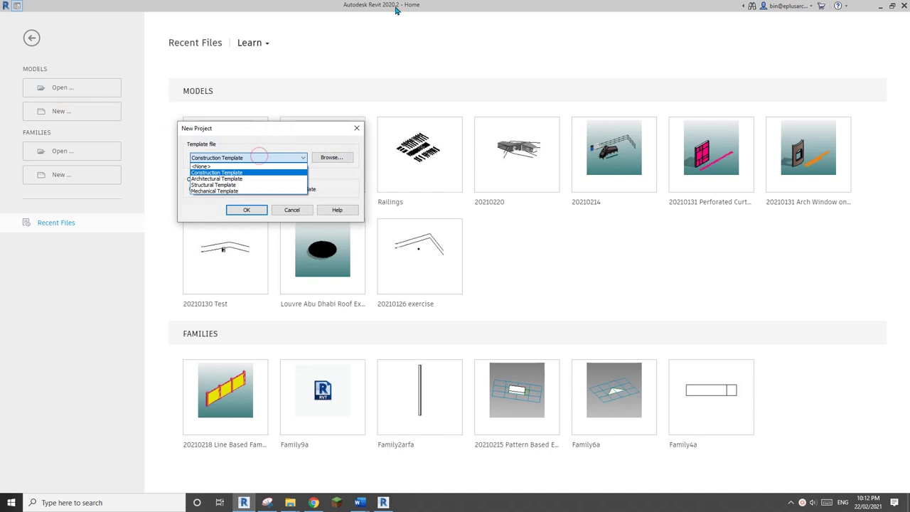
# Step: Create a new project from the Architectural Template
pyautogui.click(238, 178)
pyautogui.click(247, 210)
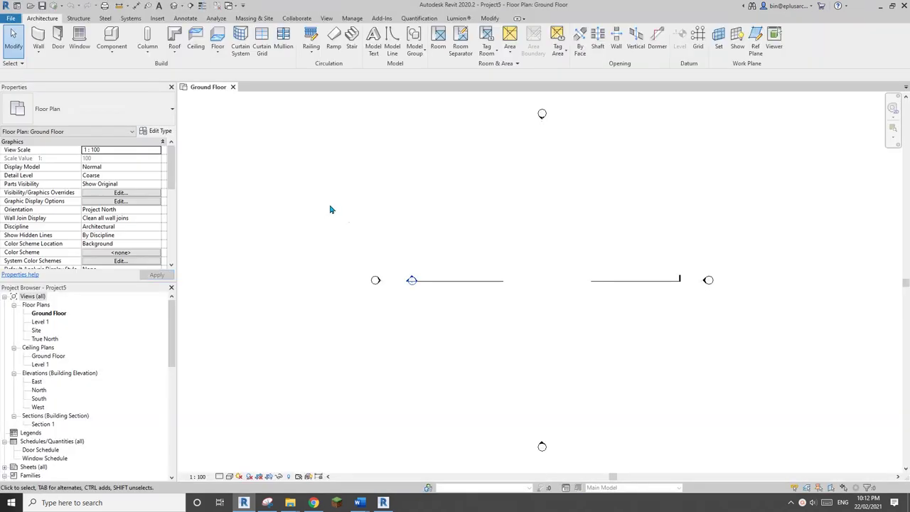
pyautogui.moveTo(523, 293); pyautogui.dragTo(484, 276, button='middle')
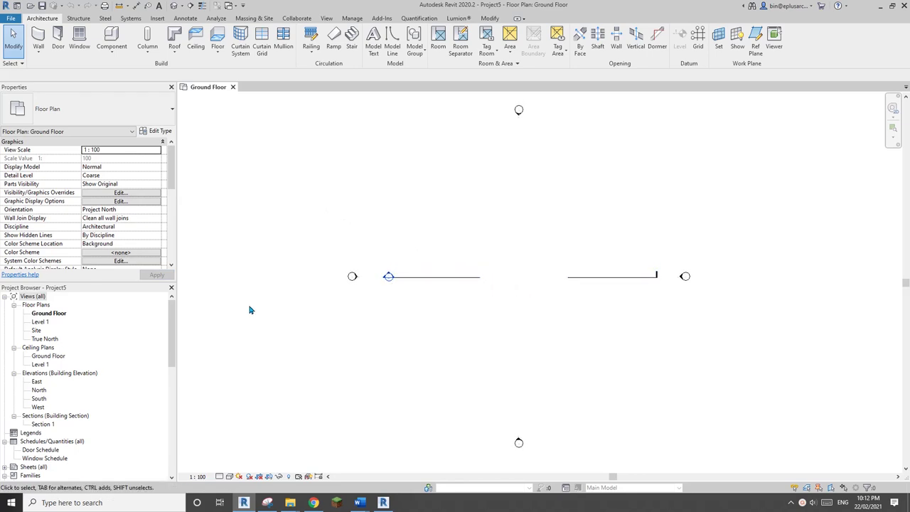
# Step: In the North elevation, copy Level 1 upward by the Ground Floor to Level 1 height, 4000 mm
pyautogui.doubleClick(39, 390)
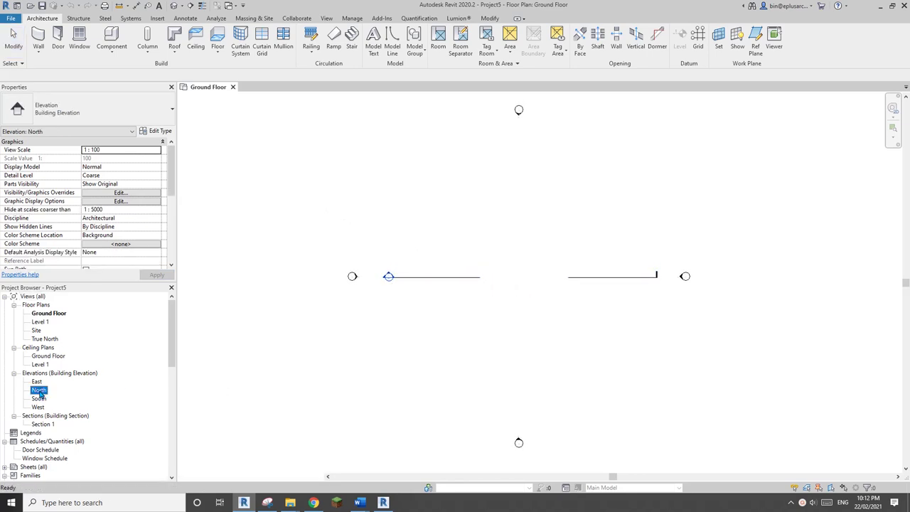
pyautogui.click(571, 241)
pyautogui.press('c')
pyautogui.press('o')
pyautogui.click(572, 330)
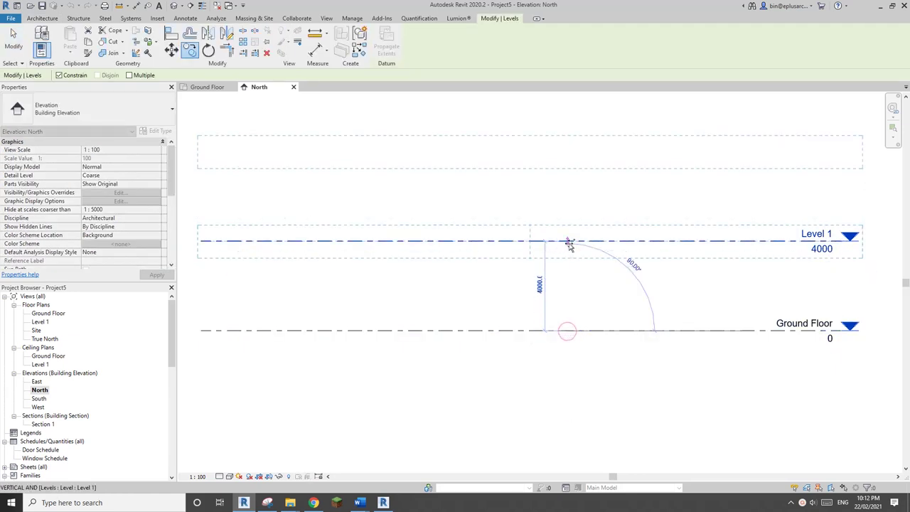
pyautogui.click(569, 242)
pyautogui.click(514, 300)
pyautogui.scroll(-3, 512, 299)
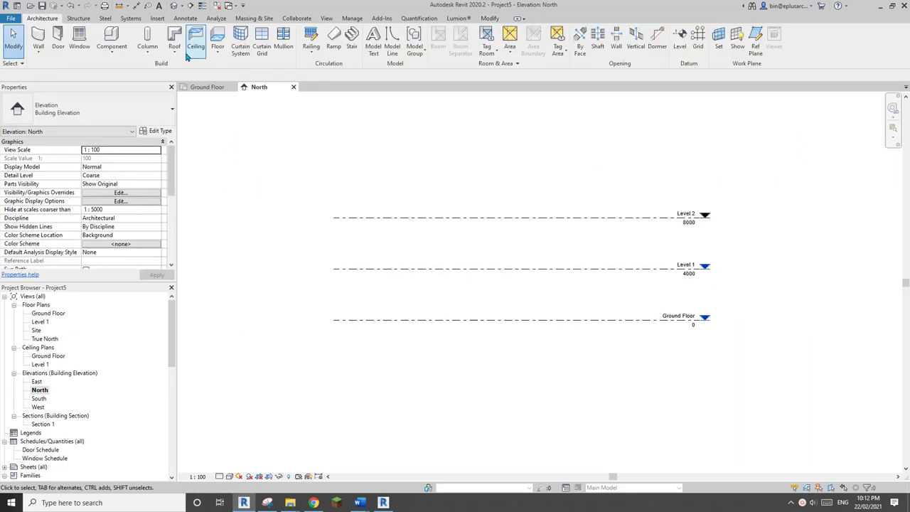
# Step: In the default 3D view, draw a rectangle of Brick veneer - 250 timber walls, about 16150 by 8150 mm, on Ground Floor
pyautogui.click(174, 6)
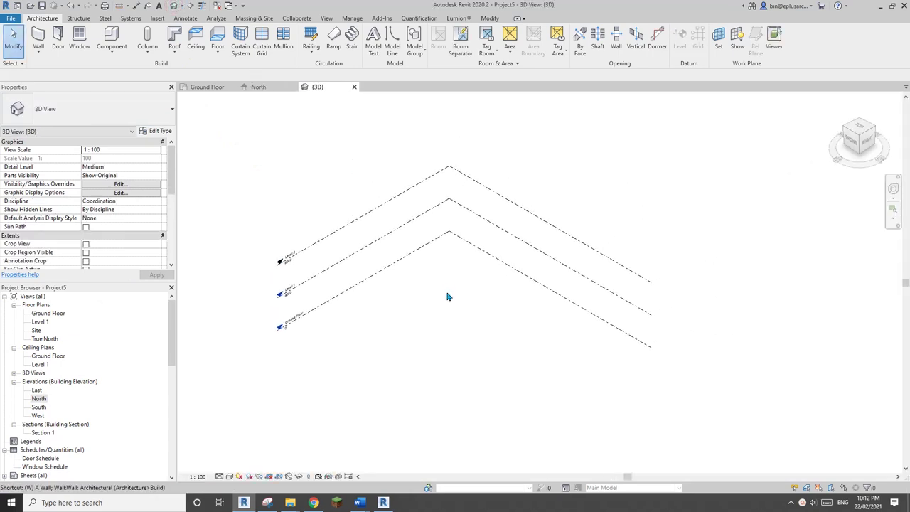
pyautogui.press('a')
pyautogui.click(106, 110)
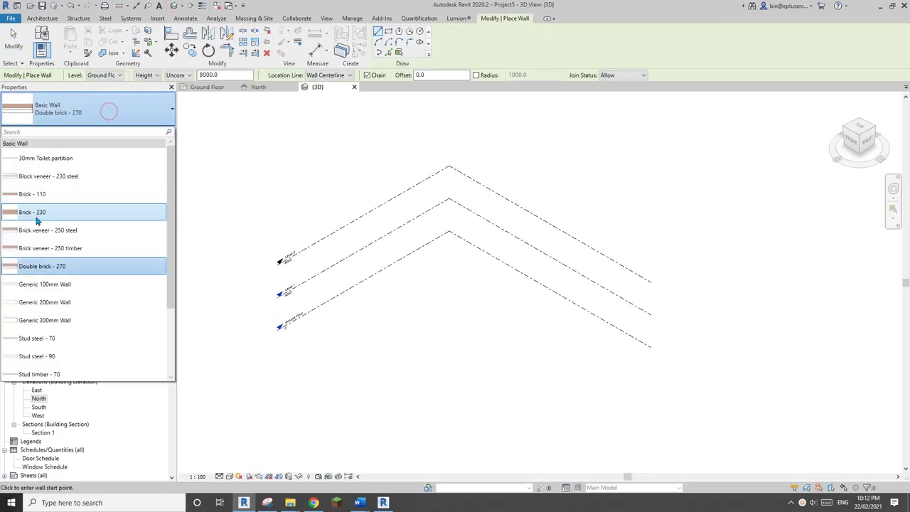
pyautogui.click(64, 253)
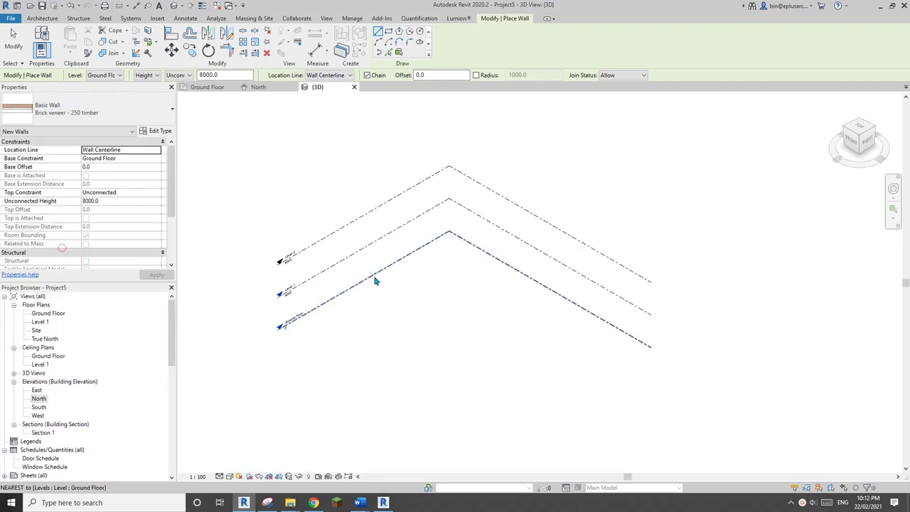
pyautogui.click(388, 30)
pyautogui.click(451, 294)
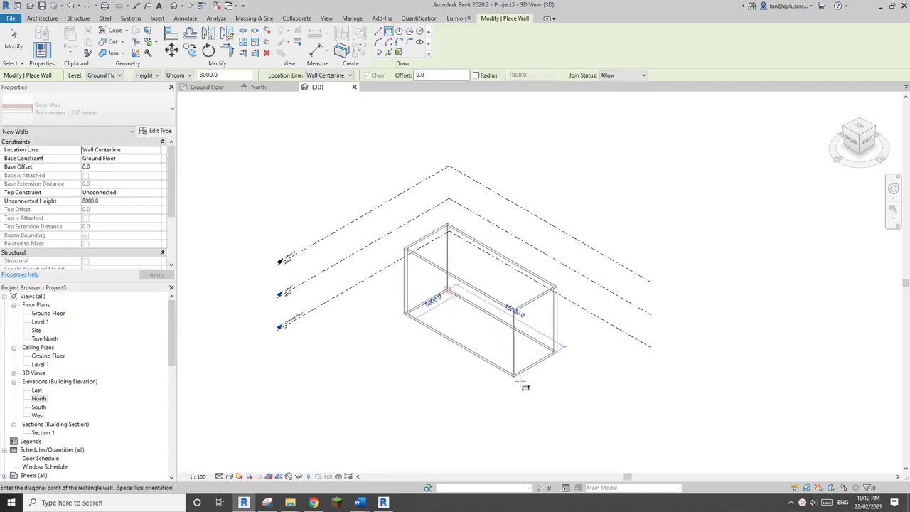
pyautogui.click(503, 390)
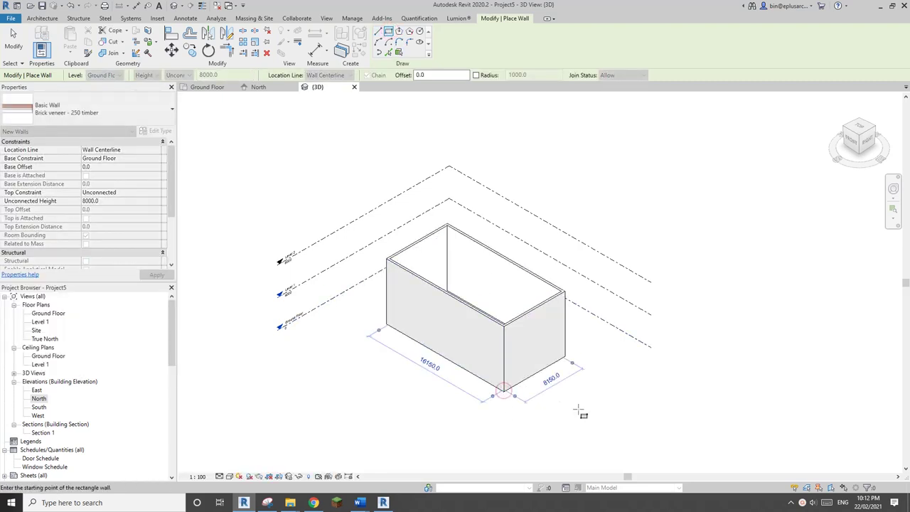
pyautogui.press('Escape')
pyautogui.press('Escape')
# Step: Set the top constraint of all four walls to Up to level: Level 1
pyautogui.press('Tab')
pyautogui.click(540, 344)
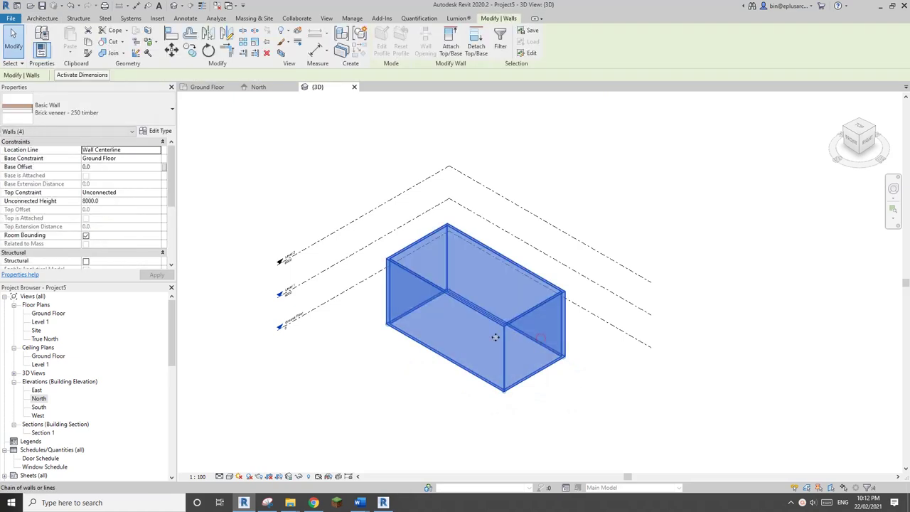
pyautogui.click(157, 193)
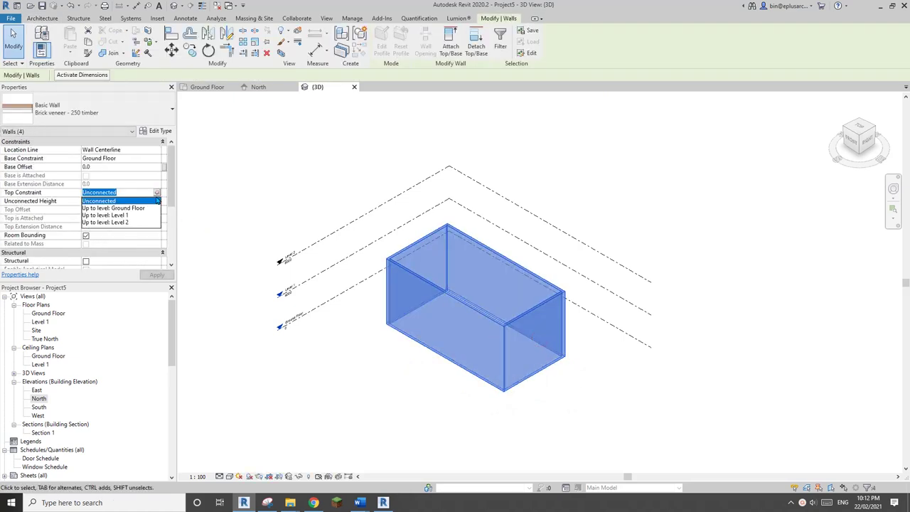
pyautogui.click(121, 216)
pyautogui.keyDown('shift'); pyautogui.moveTo(579, 335); pyautogui.dragTo(534, 390, button='middle'); pyautogui.keyUp('shift')
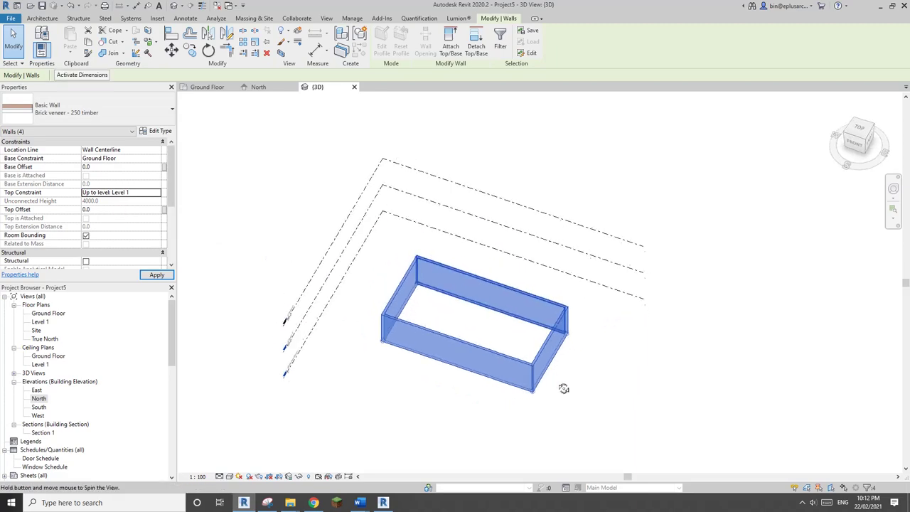
pyautogui.scroll(2, 547, 380)
pyautogui.click(581, 372)
# Step: Adjust the rectangular footprint by moving the long front wall and the short end wall on the right
pyautogui.moveTo(552, 342); pyautogui.dragTo(523, 334)
pyautogui.moveTo(439, 349); pyautogui.dragTo(447, 334)
pyautogui.moveTo(524, 317); pyautogui.dragTo(501, 310)
pyautogui.click(566, 353)
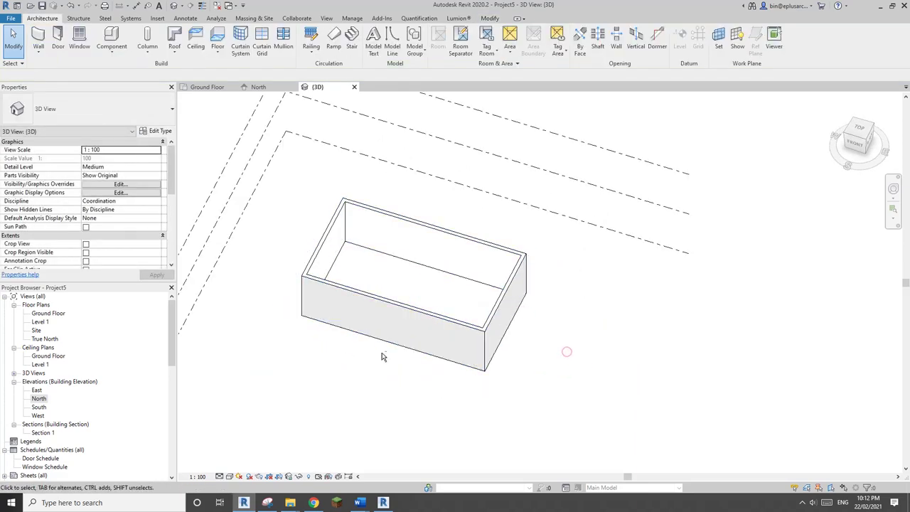
pyautogui.moveTo(384, 358)
pyautogui.keyDown('shift'); pyautogui.mouseDown(button='middle')
pyautogui.moveTo(259, 265)
pyautogui.moveTo(390, 341)
pyautogui.mouseUp(button='middle'); pyautogui.keyUp('shift')
pyautogui.scroll(2, 391, 342)
pyautogui.moveTo(419, 328); pyautogui.dragTo(395, 354)
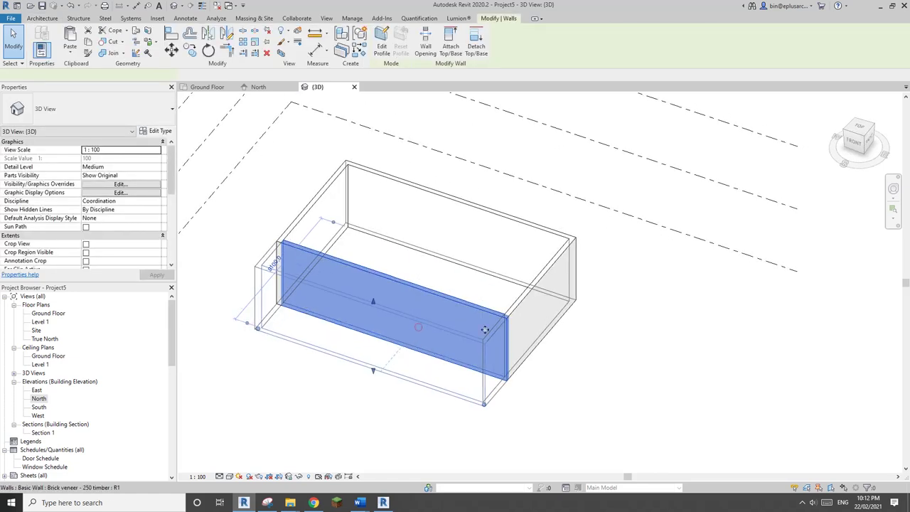
pyautogui.moveTo(540, 313); pyautogui.dragTo(567, 329)
pyautogui.moveTo(416, 349); pyautogui.dragTo(425, 341)
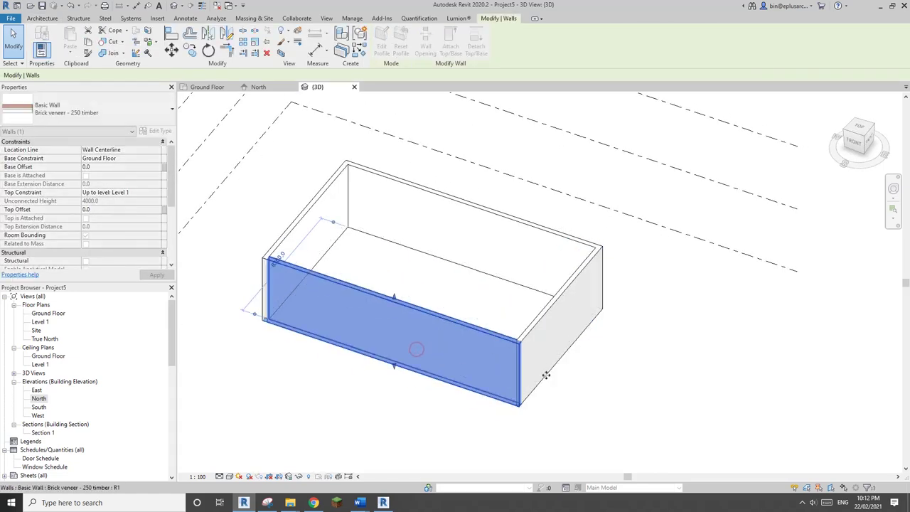
pyautogui.click(582, 376)
pyautogui.moveTo(345, 406); pyautogui.dragTo(358, 379, button='middle')
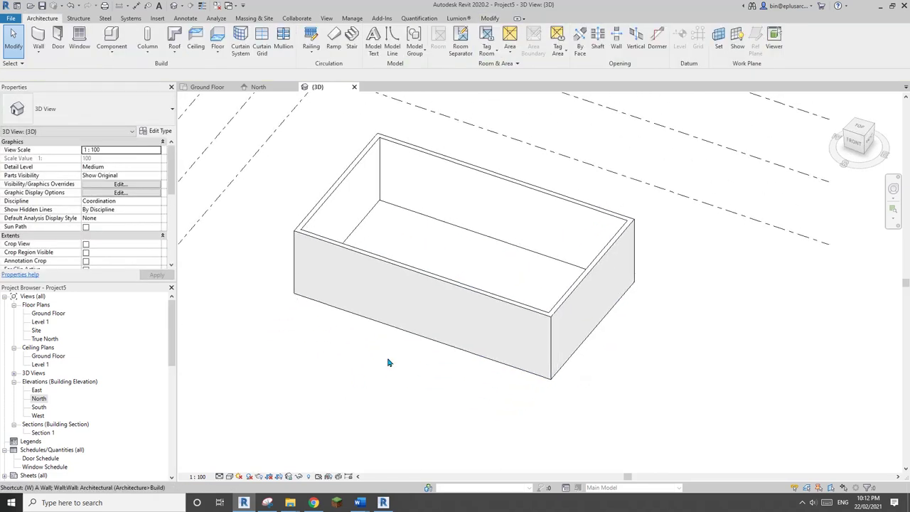
# Step: Place an M_Fixed 0915 x 1830mm window in the front wall, about 2000 mm from its left end
pyautogui.press('w')
pyautogui.press('n')
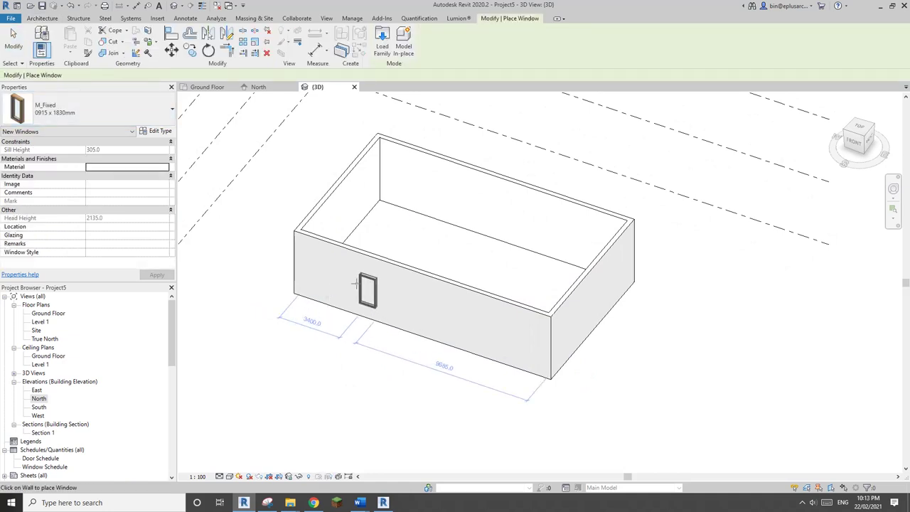
pyautogui.click(342, 280)
pyautogui.press('Escape')
pyautogui.press('Escape')
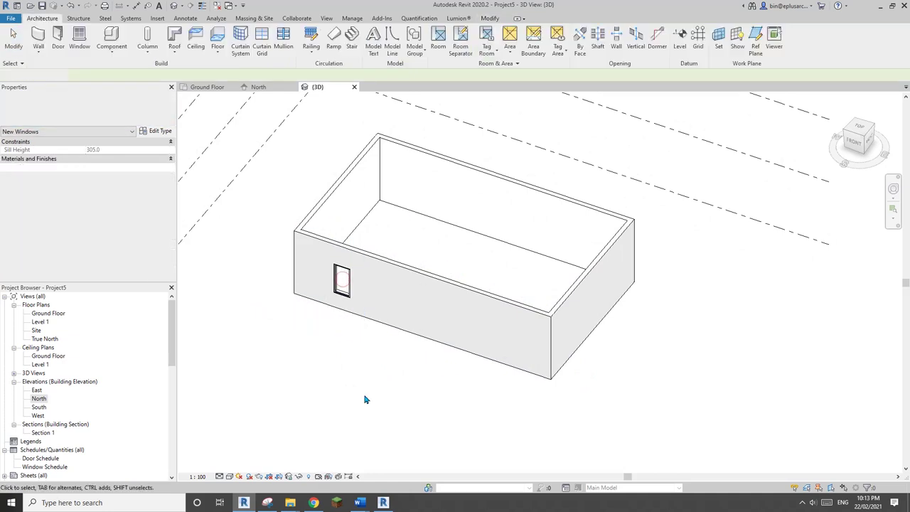
# Step: Switch to Chrome to examine the reference photo of the red-roofed apartment buildings, and return to Revit
pyautogui.click(313, 503)
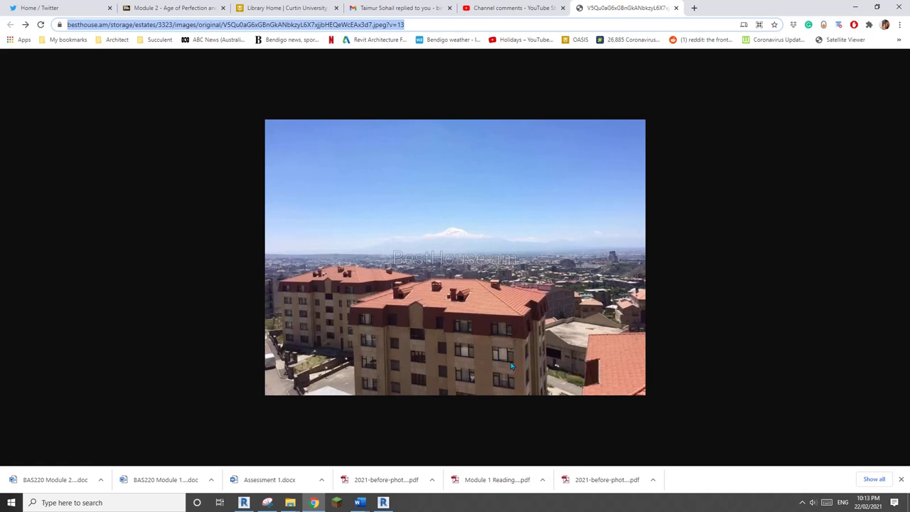
pyautogui.click(246, 503)
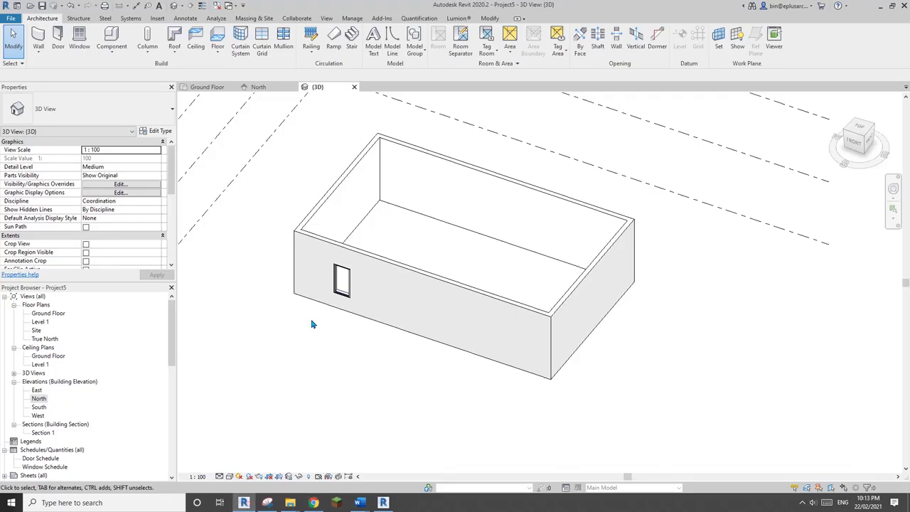
# Step: Set the window's sill height to 900 mm
pyautogui.scroll(2, 345, 283)
pyautogui.click(343, 290)
pyautogui.click(114, 159)
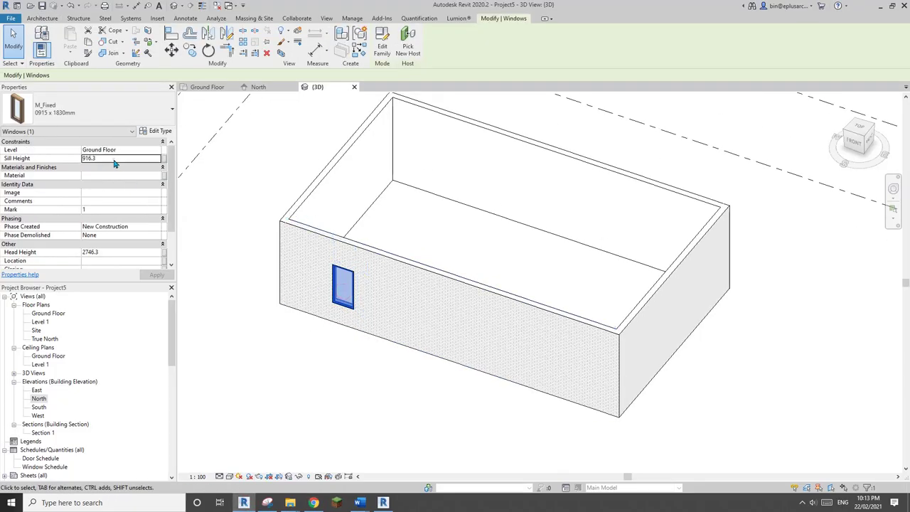
pyautogui.write('900')
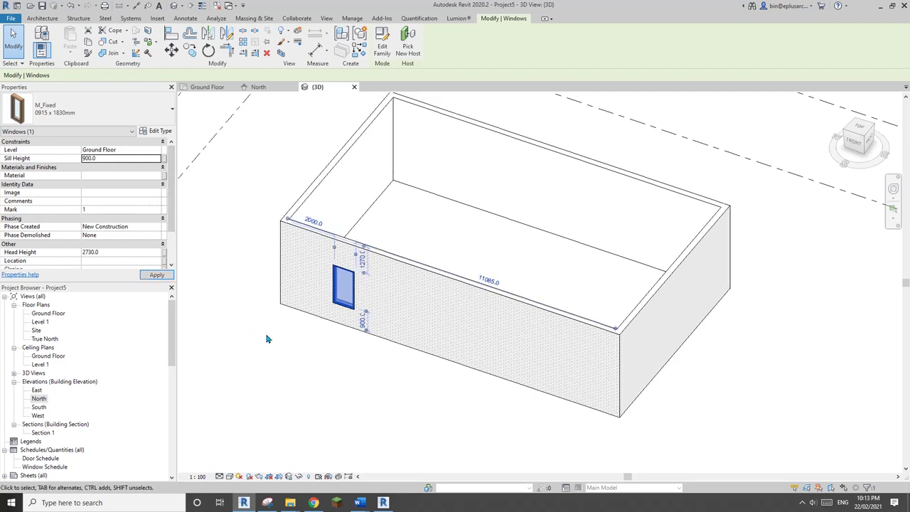
# Step: Make three copies of the window along the front wall at roughly even spacing, using the multiple copy option
pyautogui.keyDown('shift'); pyautogui.moveTo(301, 362); pyautogui.dragTo(388, 376, button='middle'); pyautogui.keyUp('shift')
pyautogui.press('c')
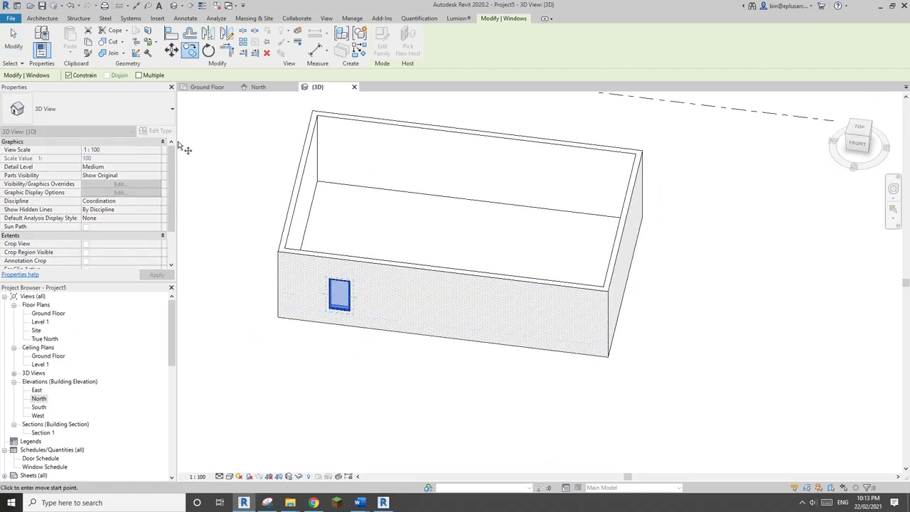
pyautogui.click(139, 76)
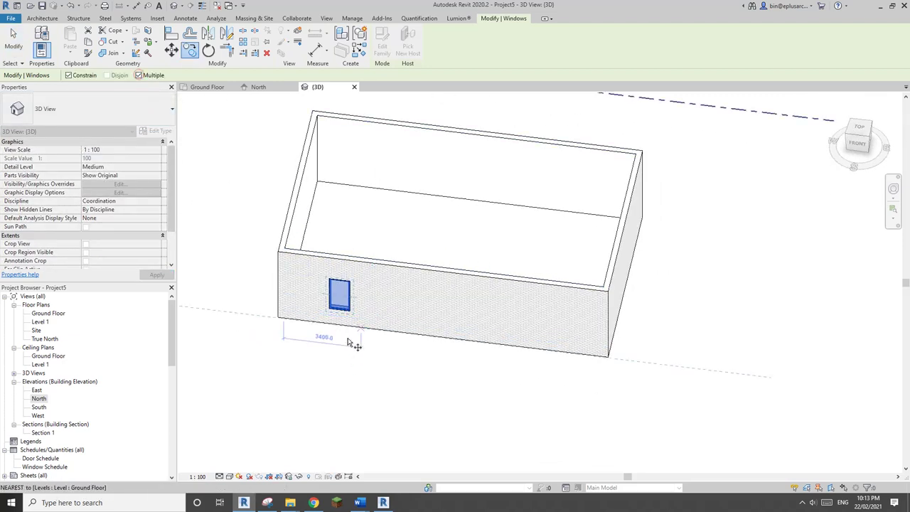
pyautogui.click(329, 360)
pyautogui.click(391, 360)
pyautogui.click(457, 371)
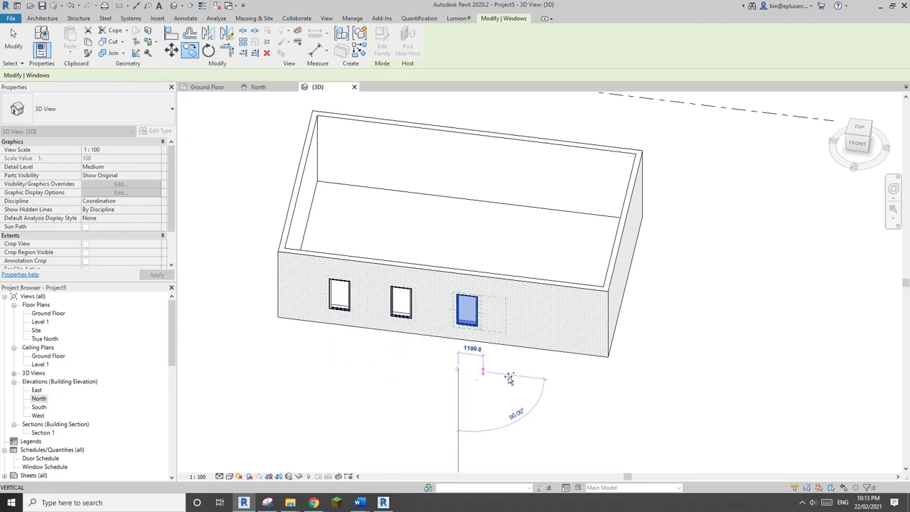
pyautogui.click(524, 376)
pyautogui.press('Escape')
pyautogui.press('Escape')
# Step: Start a roof by footprint on Level 1 and pick the whole wall chain as slope-defining boundary with 0 overhang
pyautogui.keyDown('shift'); pyautogui.moveTo(455, 331); pyautogui.dragTo(464, 311, button='middle'); pyautogui.keyUp('shift')
pyautogui.scroll(-2, 444, 290)
pyautogui.scroll(2, 437, 305)
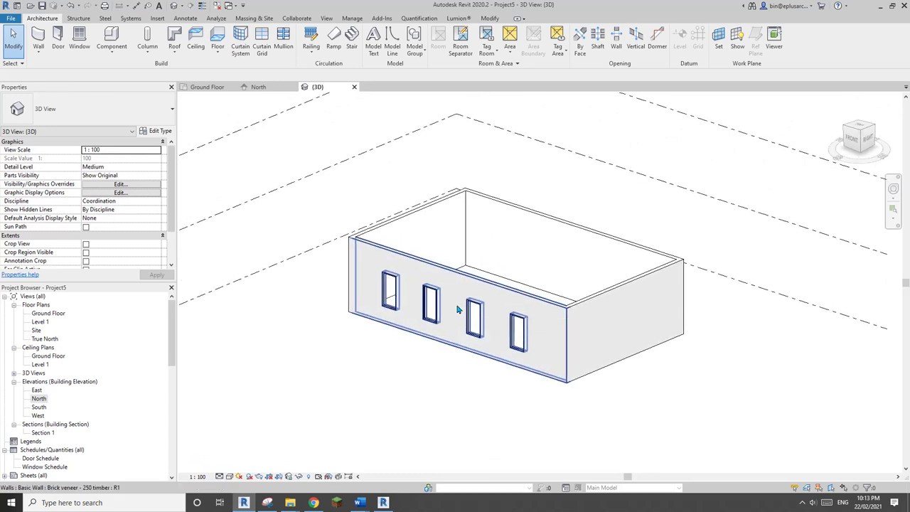
pyautogui.moveTo(302, 389); pyautogui.dragTo(303, 390, button='middle')
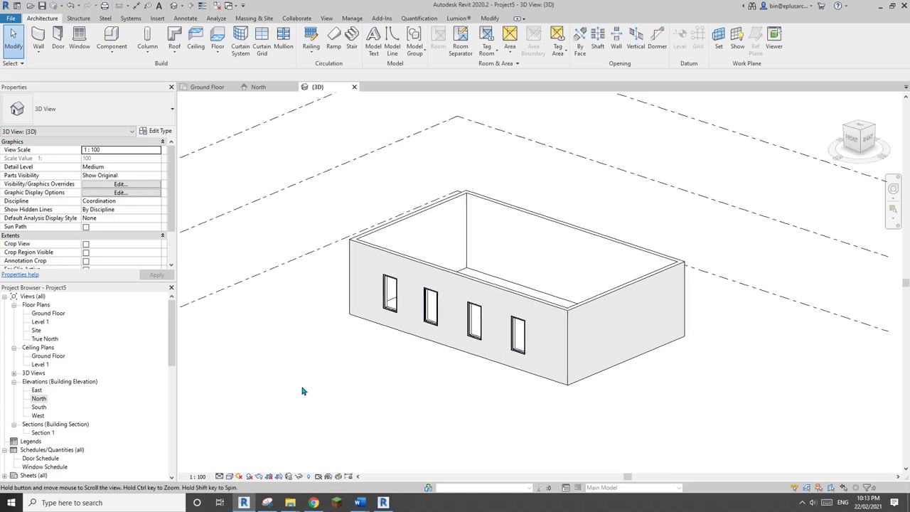
pyautogui.click(174, 35)
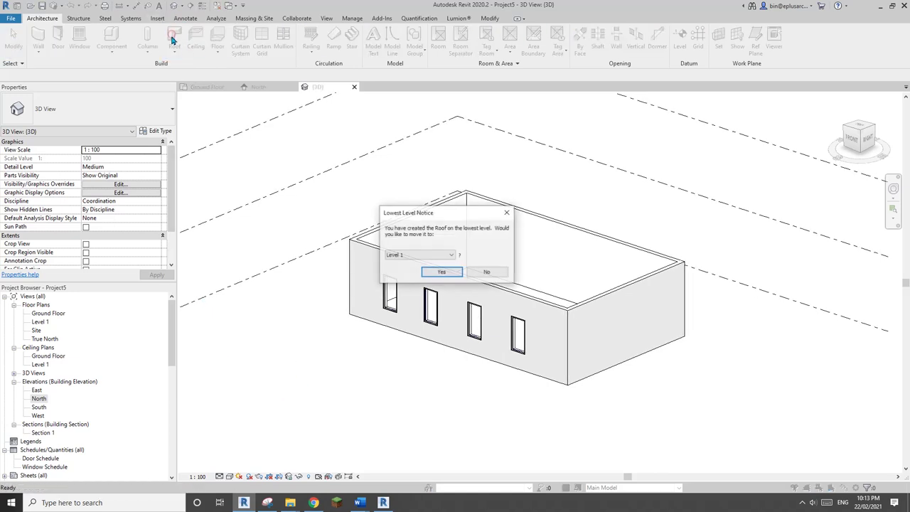
pyautogui.click(442, 273)
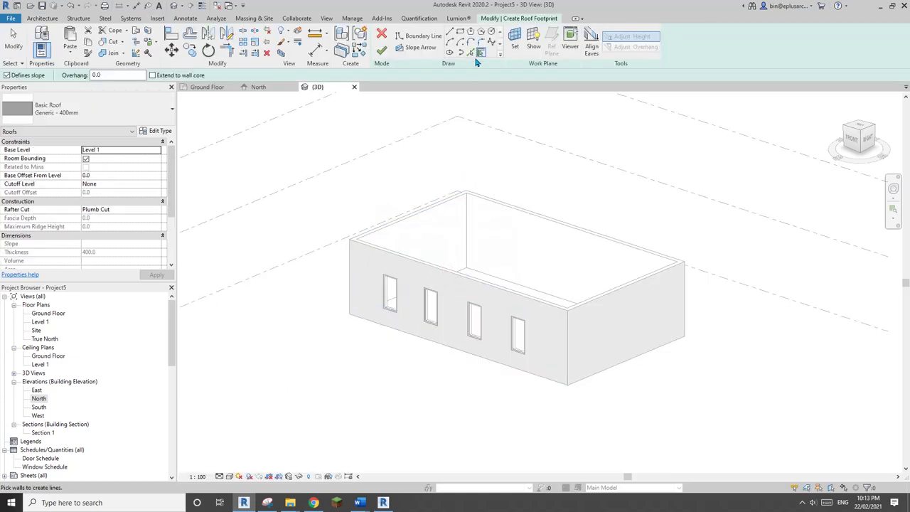
pyautogui.press('Tab')
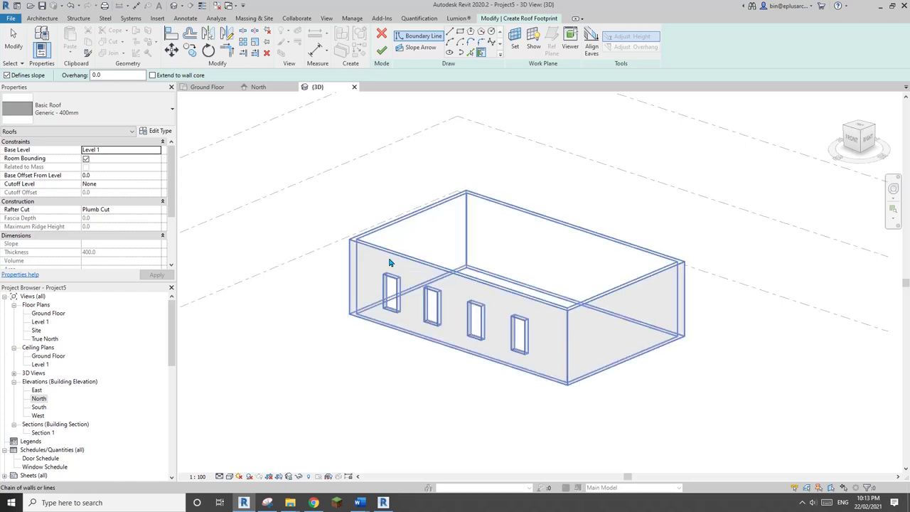
pyautogui.click(389, 261)
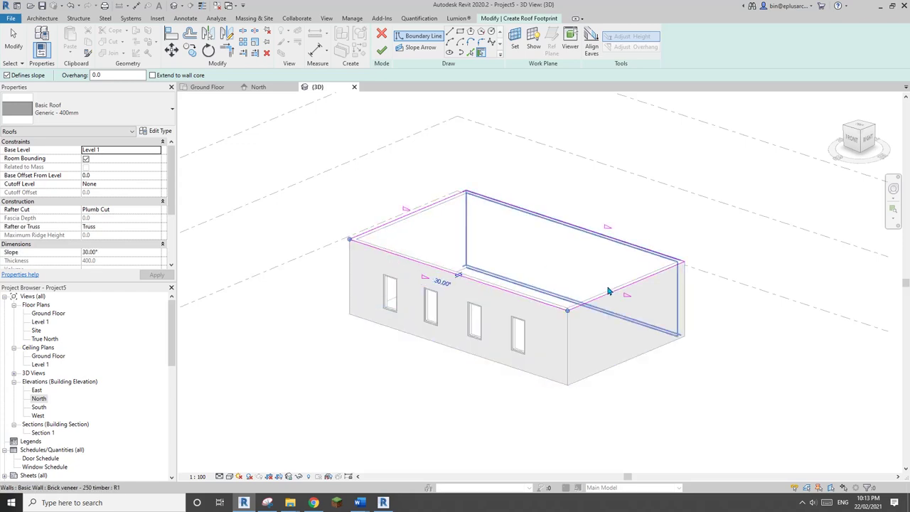
pyautogui.press('Escape')
pyautogui.press('Escape')
# Step: Flip the roof boundary to the inner wall faces and back to the outer faces
pyautogui.click(634, 288)
pyautogui.keyDown('shift'); pyautogui.moveTo(634, 288); pyautogui.dragTo(654, 356, button='middle'); pyautogui.keyUp('shift')
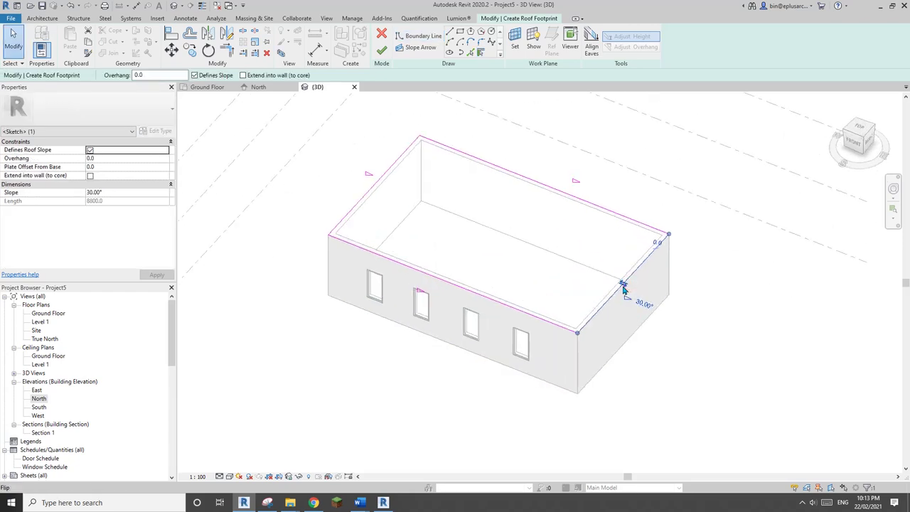
pyautogui.click(623, 287)
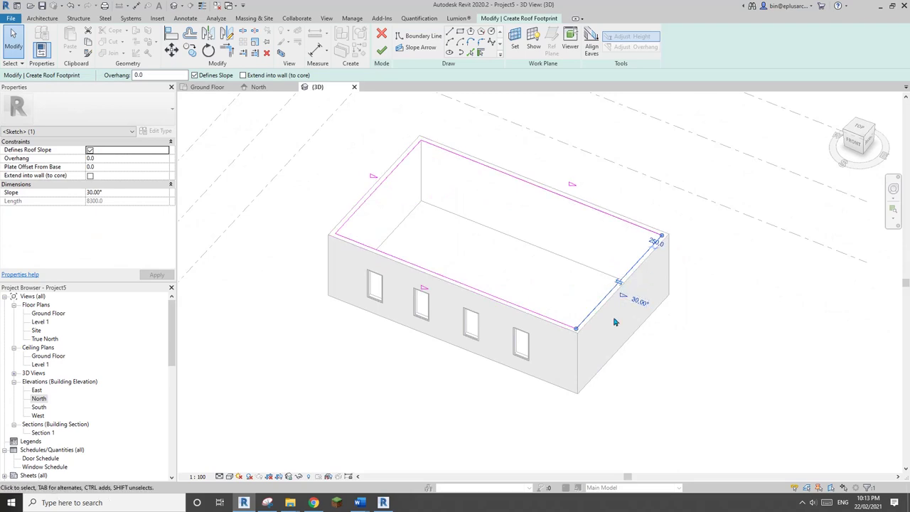
pyautogui.click(619, 283)
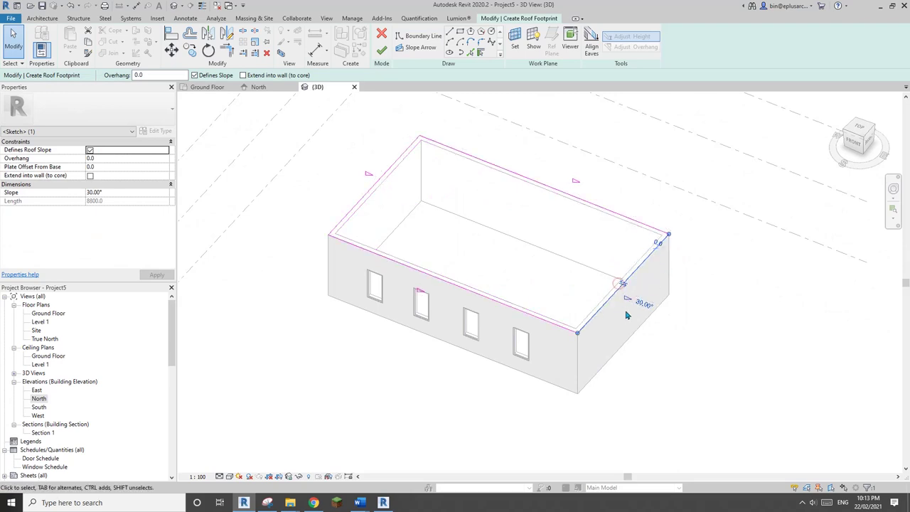
# Step: Select all four roof boundary lines as a chain and set their slope to 80°
pyautogui.click(615, 344)
pyautogui.press('Tab')
pyautogui.click(601, 307)
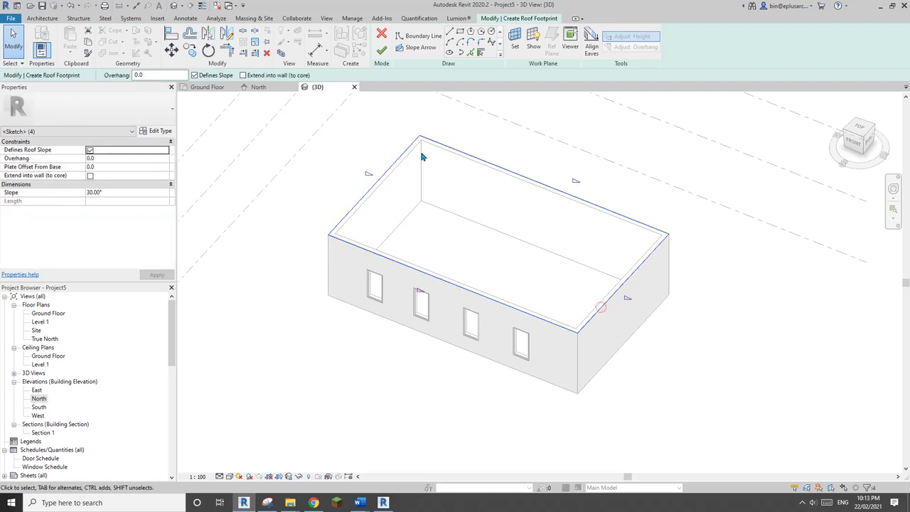
pyautogui.click(119, 197)
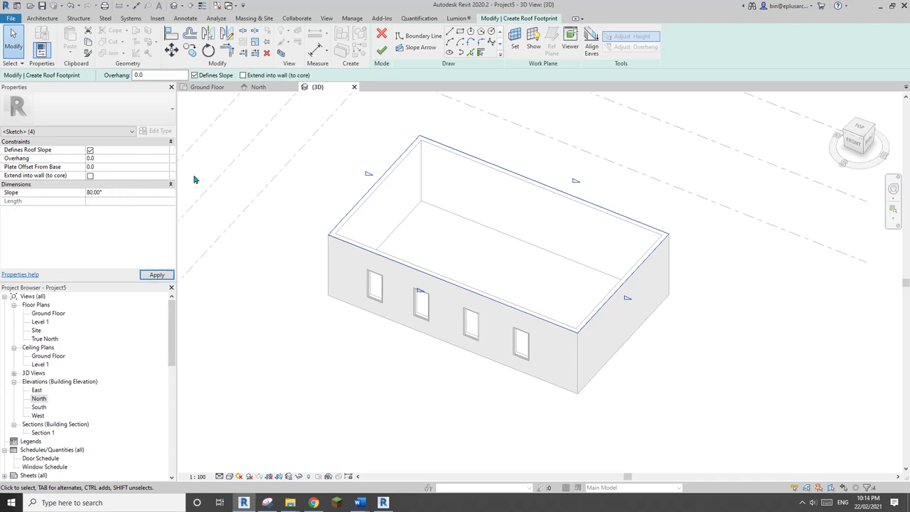
# Step: Check the reference building photo in Chrome, return to Revit, set the roof boundary's overhang to 300 mm and finish the roof
pyautogui.click(318, 503)
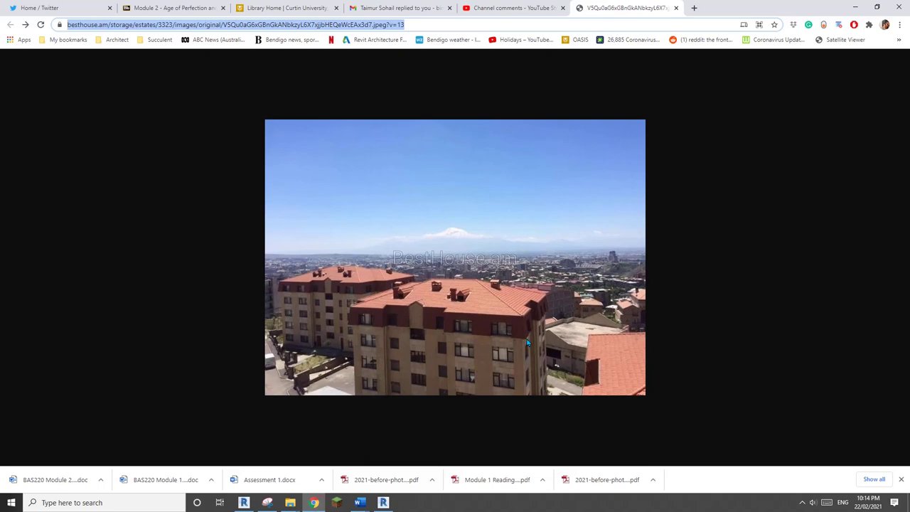
pyautogui.click(244, 503)
pyautogui.moveTo(449, 367); pyautogui.dragTo(450, 374, button='middle')
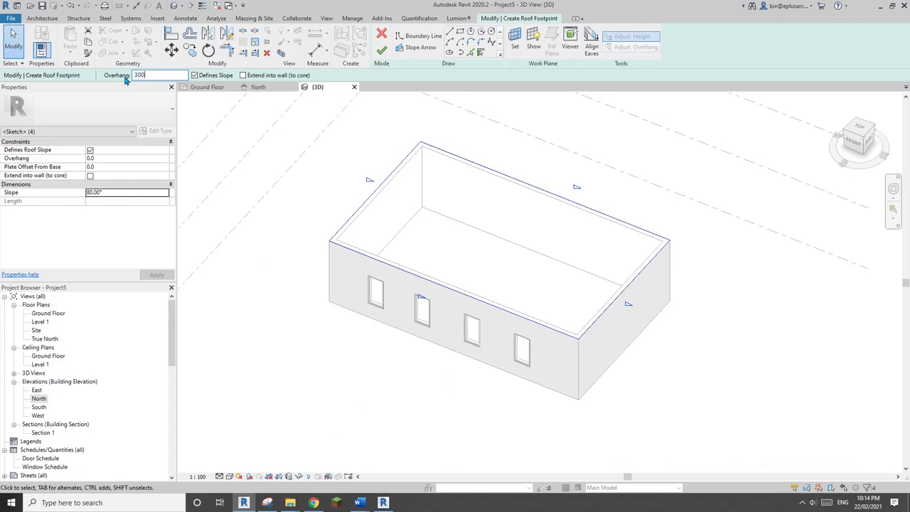
pyautogui.press('Return')
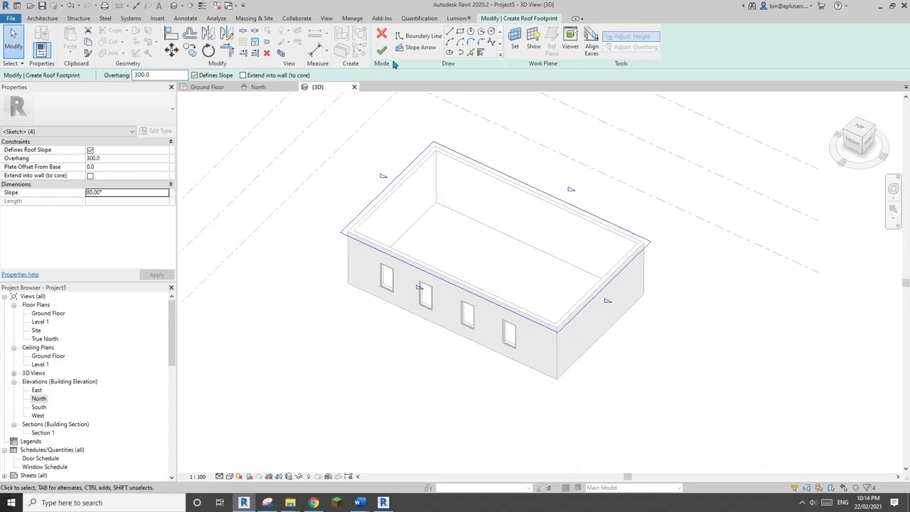
pyautogui.click(382, 51)
pyautogui.keyDown('shift'); pyautogui.moveTo(507, 259); pyautogui.dragTo(519, 376, button='middle'); pyautogui.keyUp('shift')
pyautogui.press('Escape')
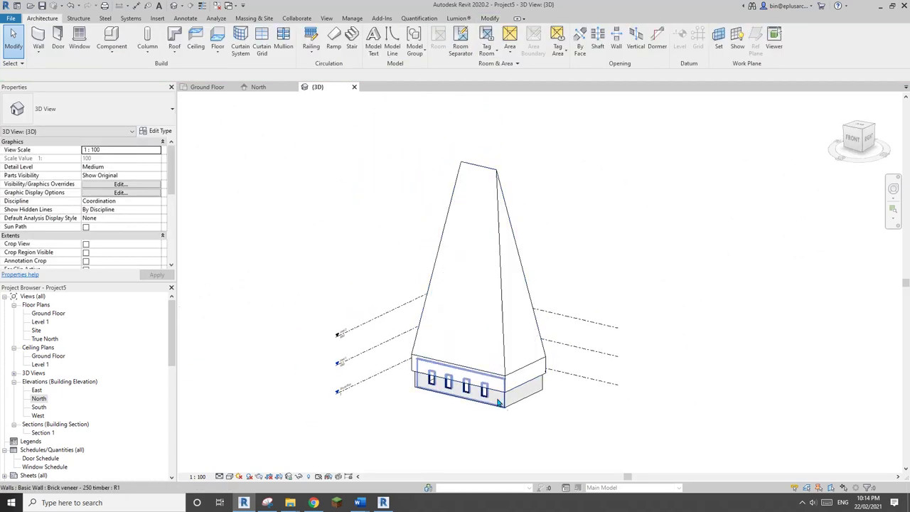
# Step: Select the roof and set its rafter cut to Two Cut - Square
pyautogui.scroll(4, 521, 382)
pyautogui.click(521, 382)
pyautogui.keyDown('shift'); pyautogui.moveTo(550, 348); pyautogui.dragTo(540, 371, button='middle'); pyautogui.keyUp('shift')
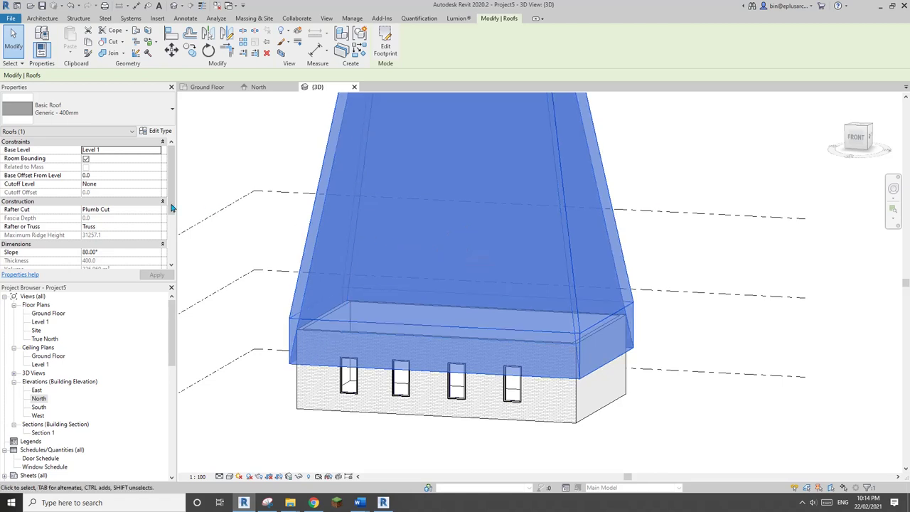
pyautogui.click(142, 210)
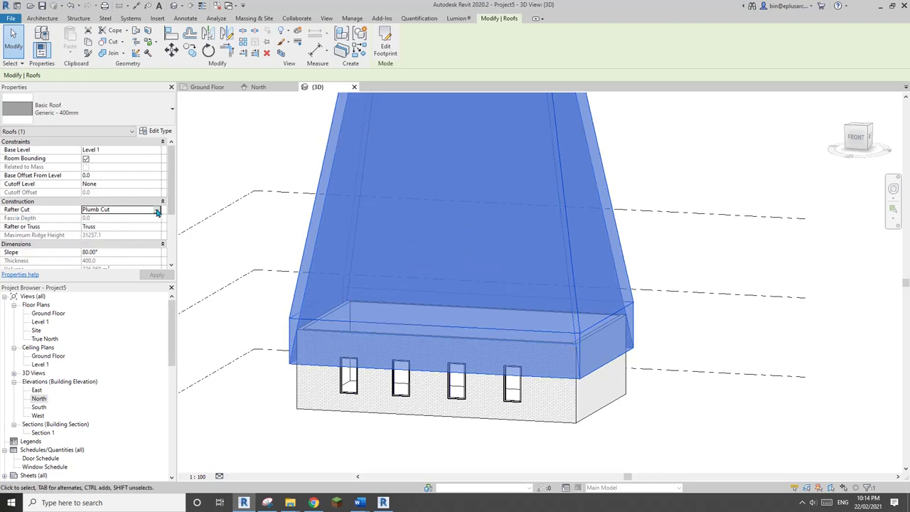
pyautogui.click(156, 210)
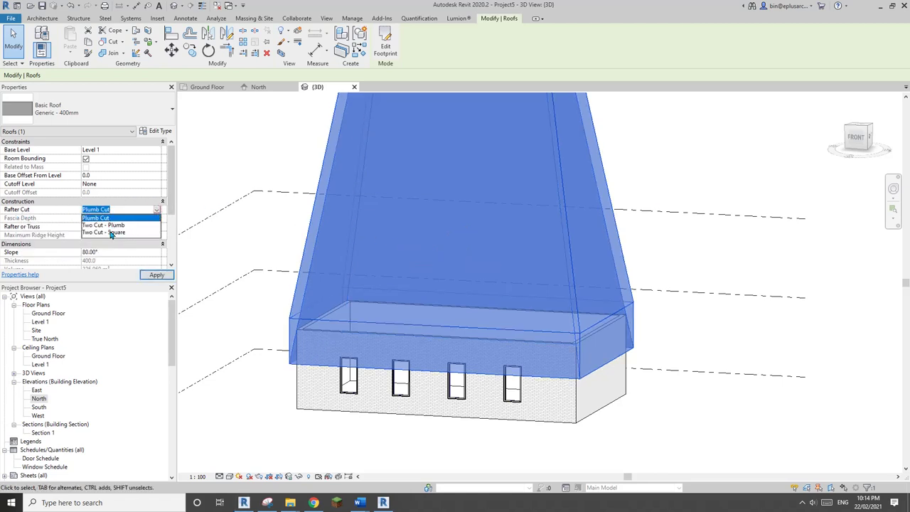
pyautogui.click(109, 234)
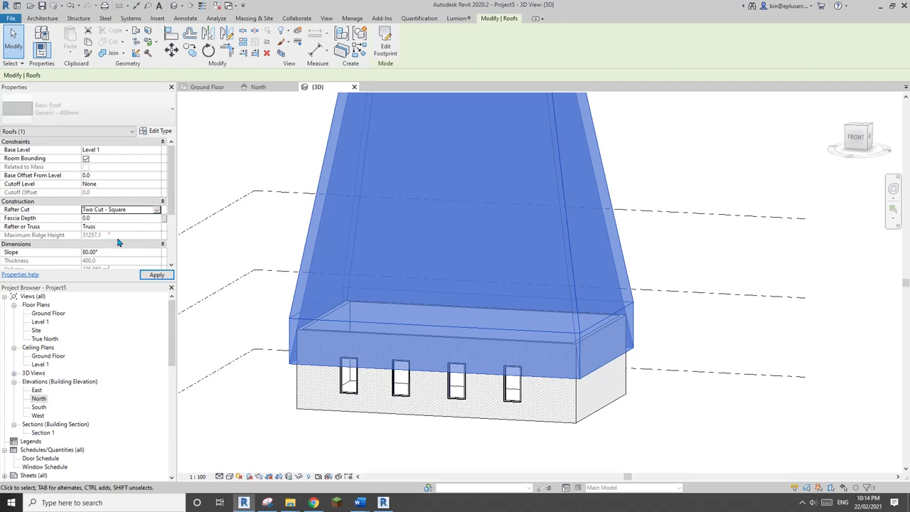
# Step: Inspect the roof's eaves in 3D, compare them with the reference building photo in Chrome and return to Revit
pyautogui.moveTo(384, 265)
pyautogui.keyDown('shift'); pyautogui.mouseDown(button='middle')
pyautogui.moveTo(393, 256)
pyautogui.moveTo(351, 309)
pyautogui.moveTo(371, 262)
pyautogui.moveTo(380, 275)
pyautogui.mouseUp(button='middle'); pyautogui.keyUp('shift')
pyautogui.keyDown('shift'); pyautogui.moveTo(427, 300); pyautogui.dragTo(450, 285, button='middle'); pyautogui.keyUp('shift')
pyautogui.press('Escape')
pyautogui.moveTo(427, 254)
pyautogui.mouseDown(button='middle')
pyautogui.moveTo(420, 256)
pyautogui.moveTo(488, 313)
pyautogui.moveTo(429, 311)
pyautogui.moveTo(515, 288)
pyautogui.moveTo(396, 327)
pyautogui.moveTo(385, 394)
pyautogui.mouseUp(button='middle')
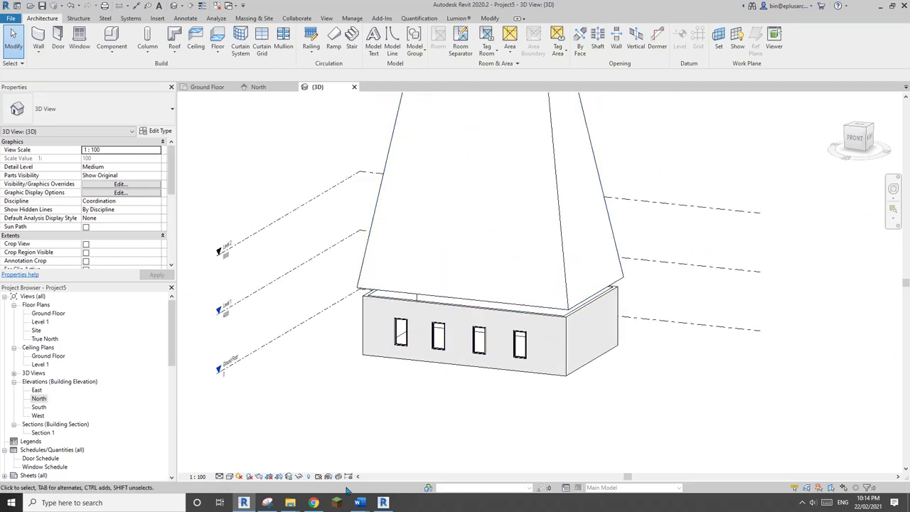
pyautogui.click(320, 500)
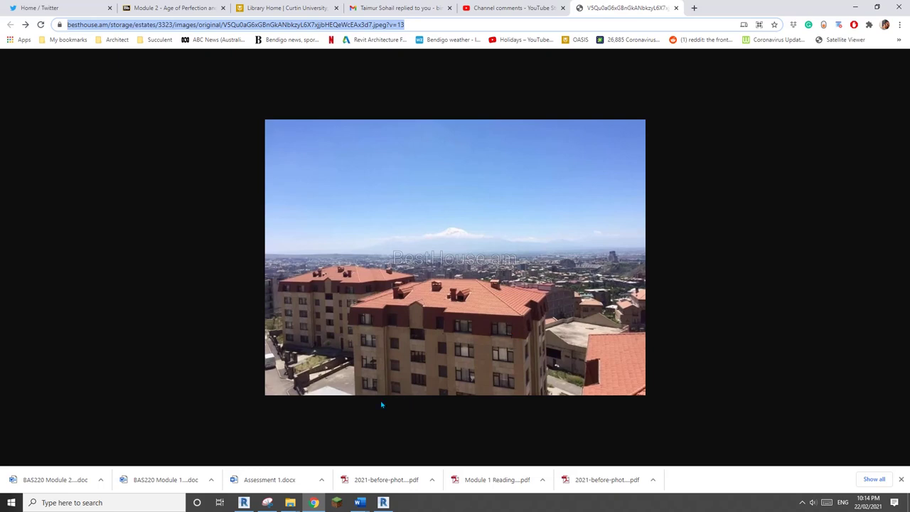
pyautogui.click(246, 503)
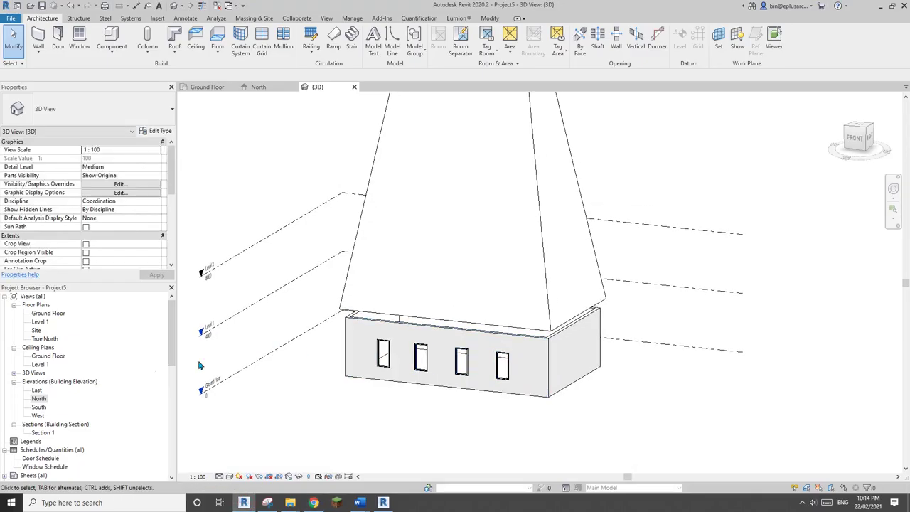
# Step: In the North elevation, dimension the vertical gap between Level 1 and the roof's lower edge
pyautogui.doubleClick(38, 399)
pyautogui.scroll(5, 472, 329)
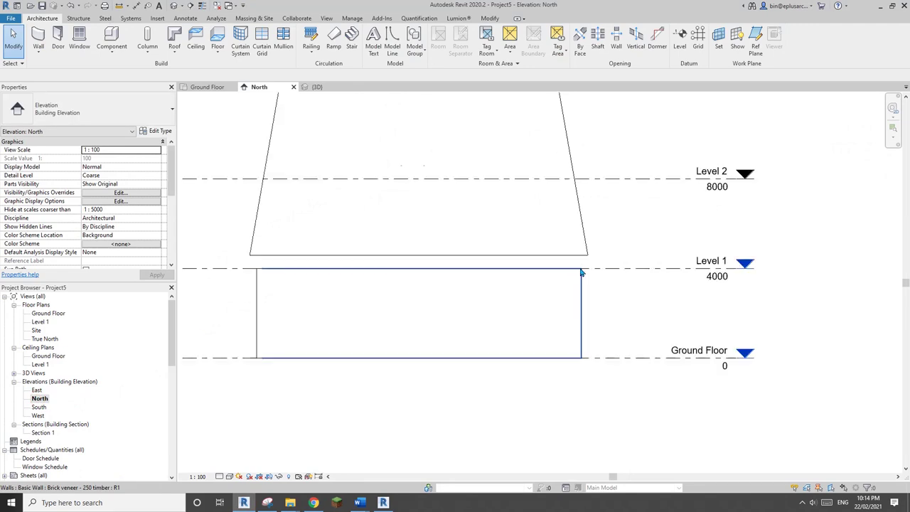
pyautogui.press('d')
pyautogui.press('i')
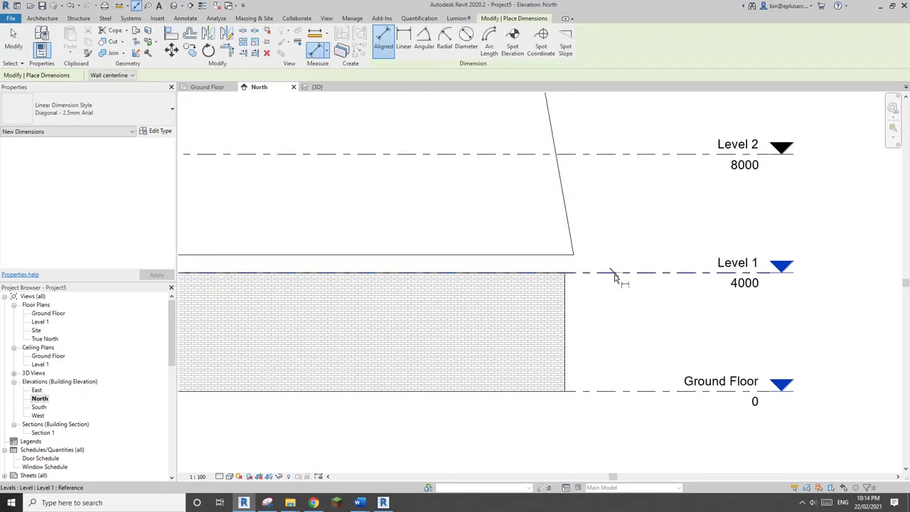
pyautogui.click(541, 256)
pyautogui.click(628, 225)
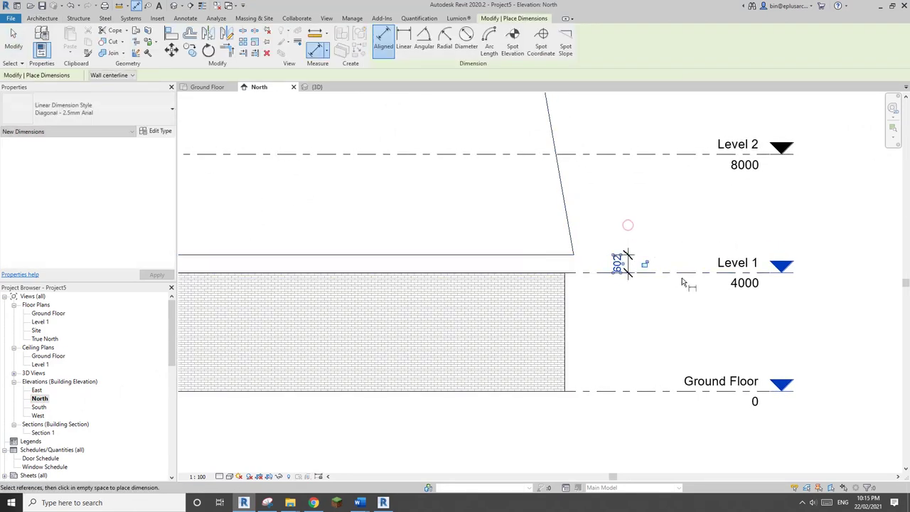
pyautogui.press('Escape')
pyautogui.press('Escape')
pyautogui.moveTo(584, 269); pyautogui.dragTo(590, 277, button='middle')
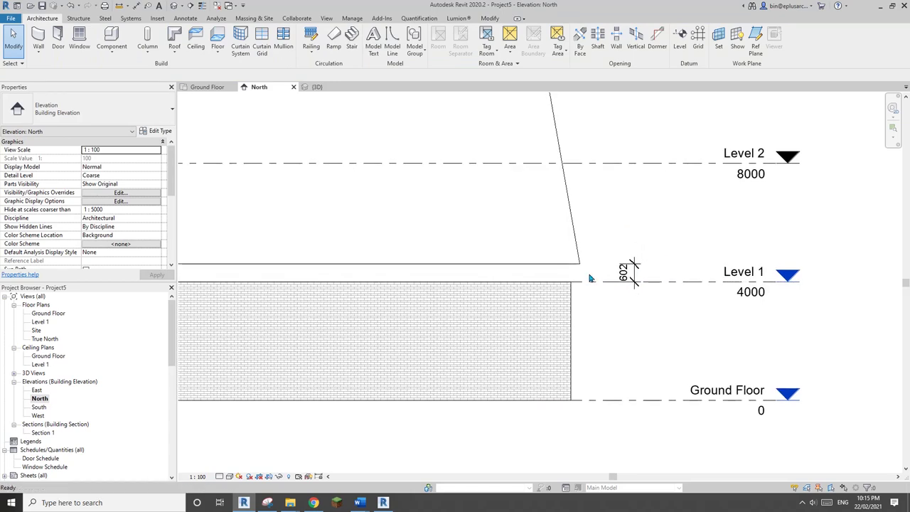
# Step: Raise the roof by setting the dimension between Level 1 and its lower edge to 900 mm
pyautogui.click(573, 264)
pyautogui.click(625, 275)
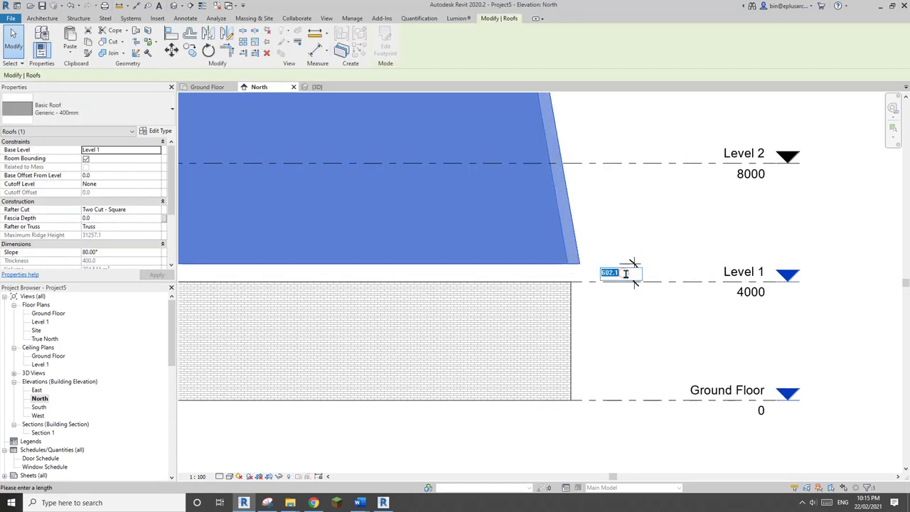
pyautogui.write('900')
pyautogui.press('Return')
pyautogui.scroll(-2, 616, 268)
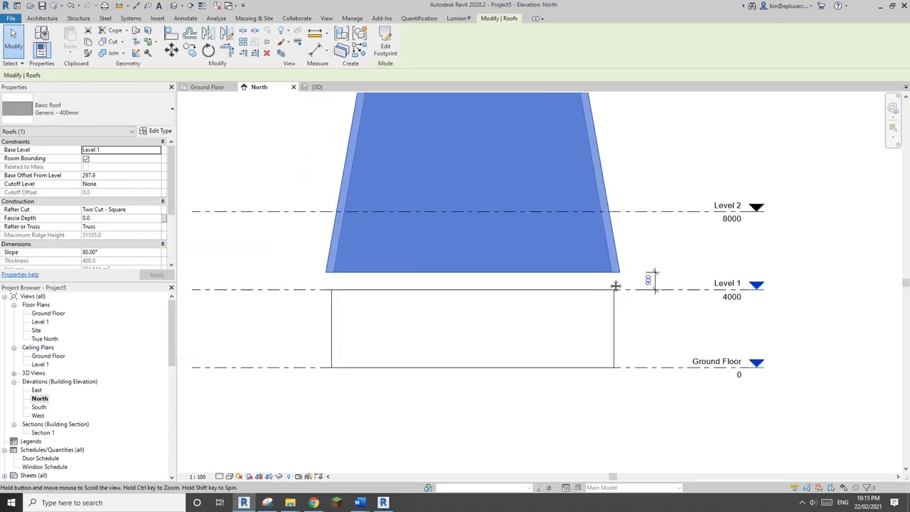
pyautogui.press('Escape')
# Step: Select all four connected walls and set their top offset from Level 1 to 900 mm
pyautogui.scroll(1, 610, 288)
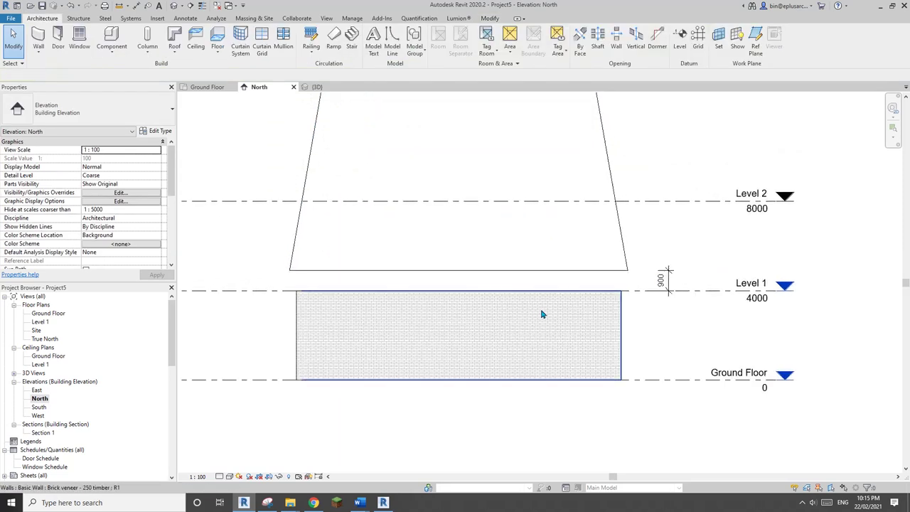
pyautogui.press('Tab')
pyautogui.click(560, 318)
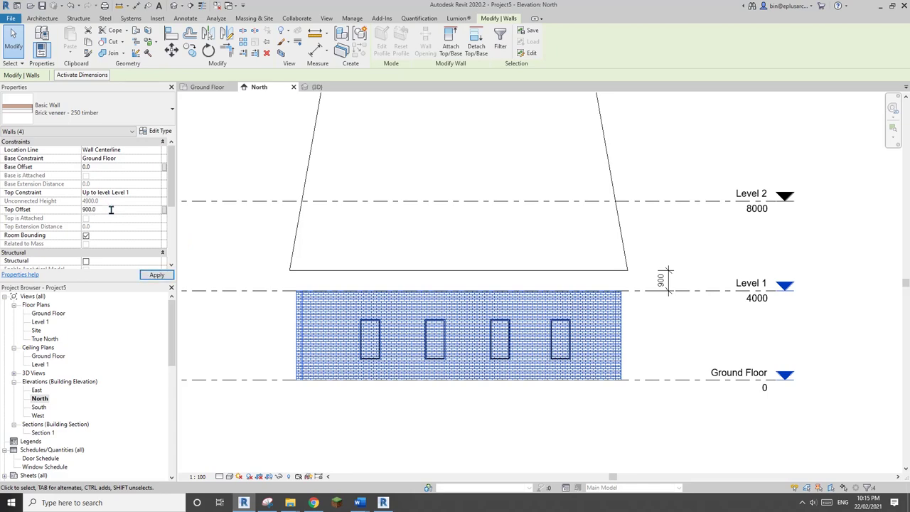
pyautogui.click(579, 214)
pyautogui.scroll(-2, 593, 264)
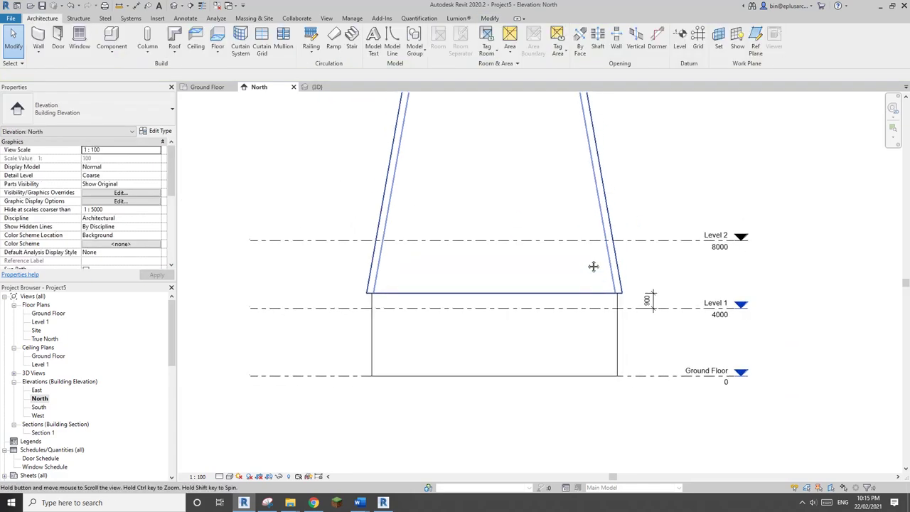
pyautogui.scroll(1, 580, 264)
pyautogui.scroll(-1, 576, 270)
pyautogui.moveTo(600, 227); pyautogui.dragTo(592, 262, button='middle')
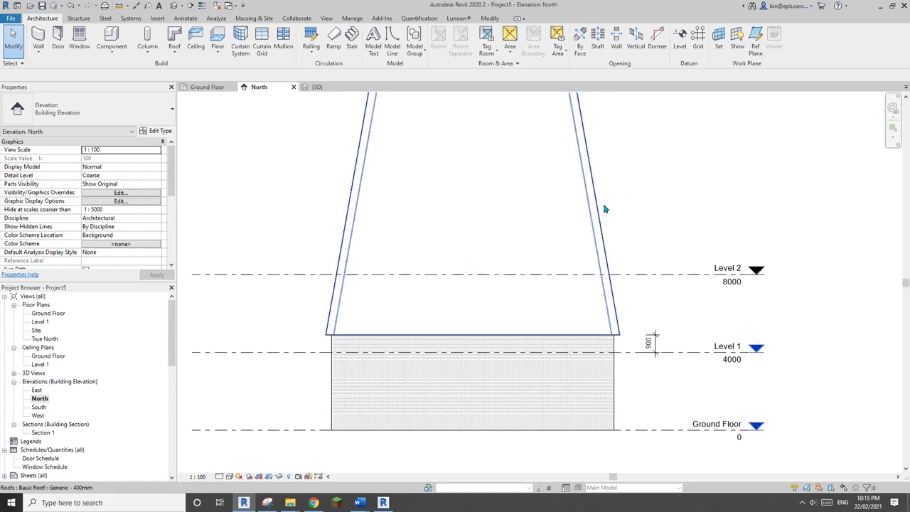
# Step: Cut off the roof's upper part by setting its cutoff level to Level 2
pyautogui.click(597, 294)
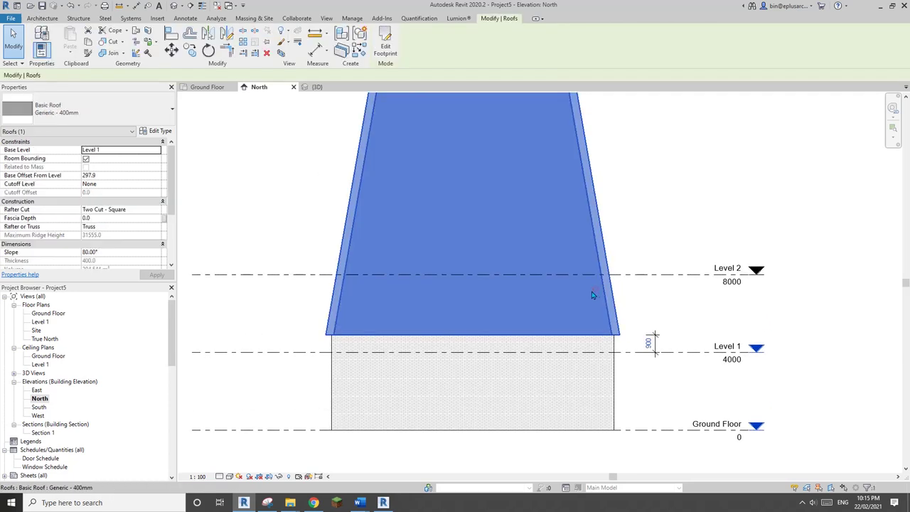
pyautogui.moveTo(478, 266); pyautogui.dragTo(513, 268, button='middle')
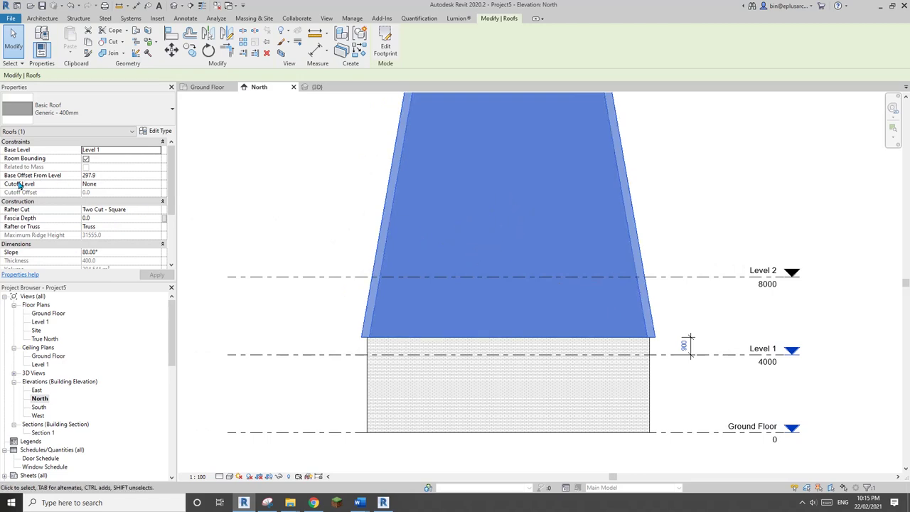
pyautogui.click(119, 185)
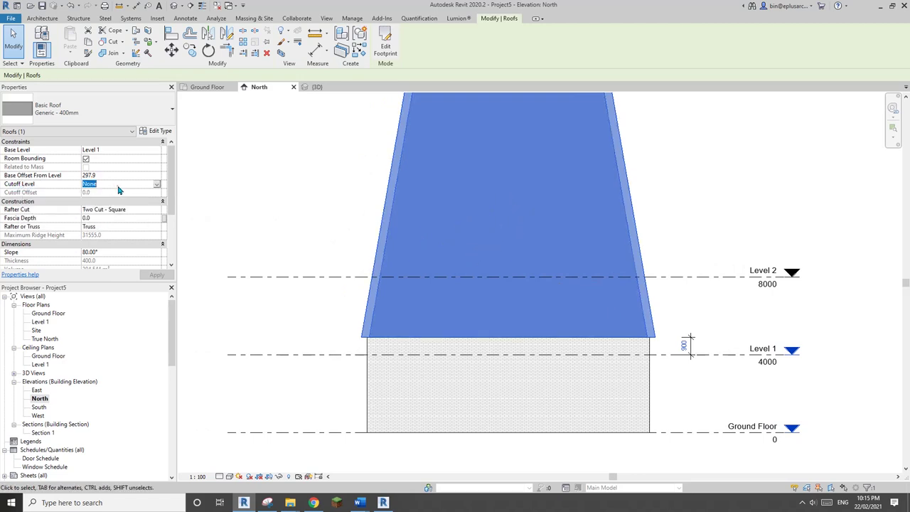
pyautogui.click(156, 186)
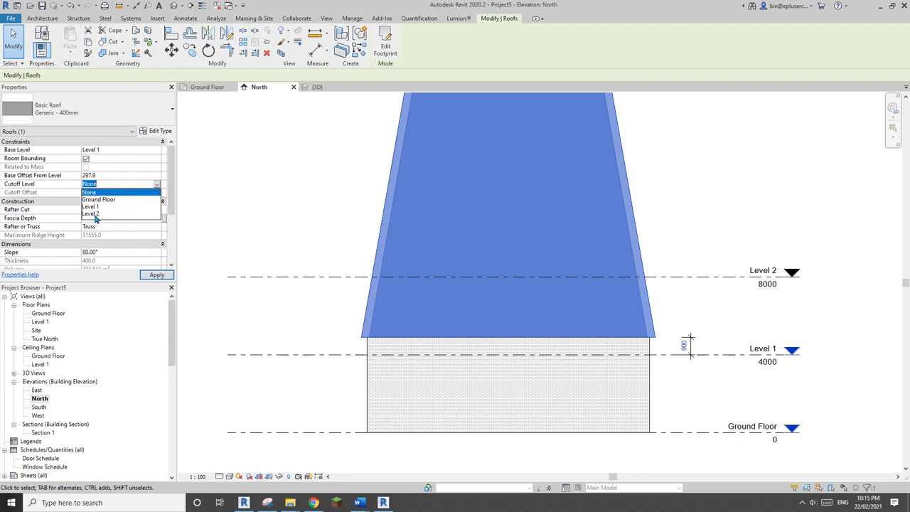
pyautogui.click(91, 214)
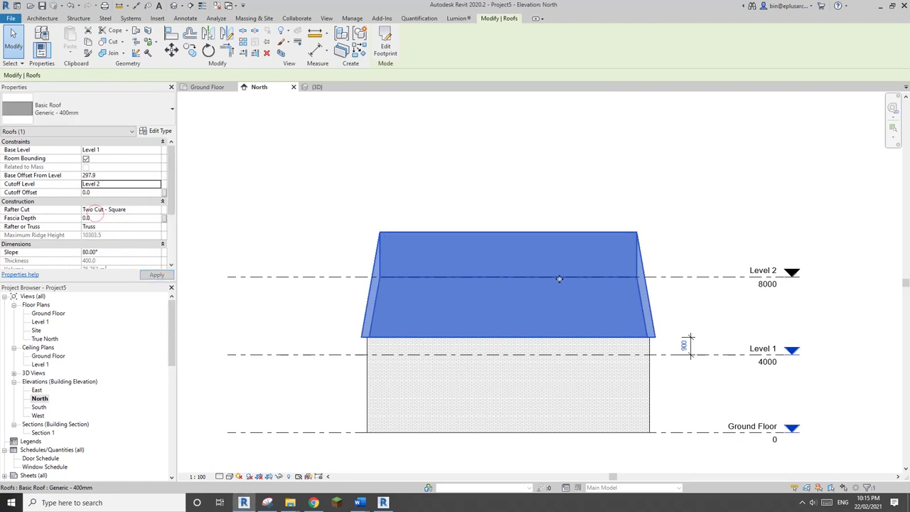
pyautogui.scroll(3, 569, 290)
pyautogui.scroll(2, 550, 285)
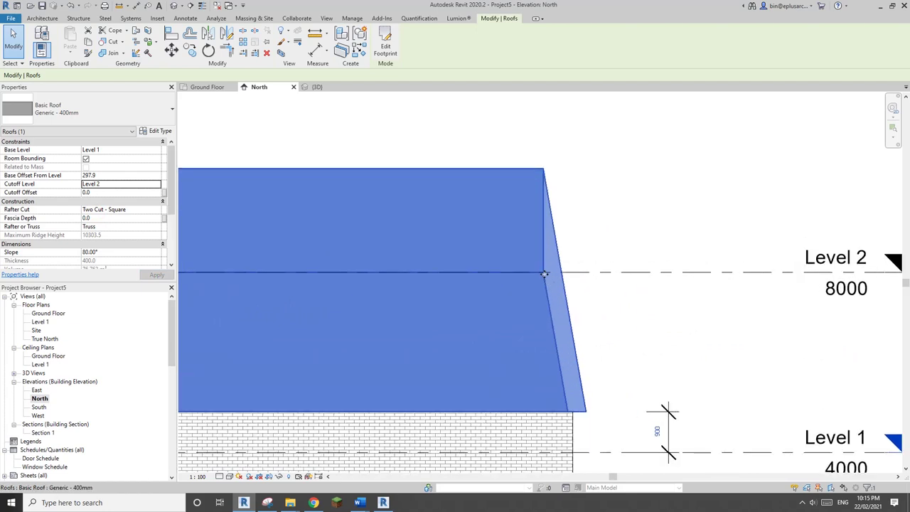
pyautogui.click(571, 305)
pyautogui.moveTo(628, 297); pyautogui.dragTo(621, 291, button='middle')
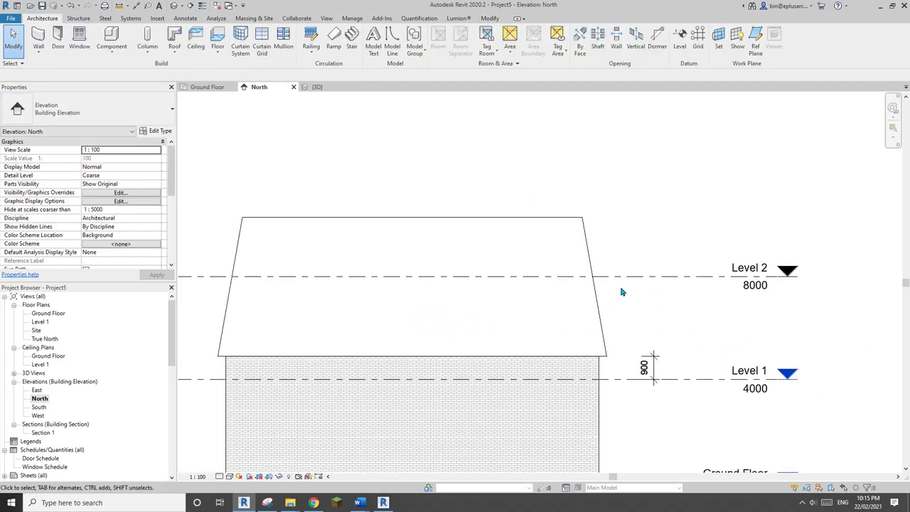
# Step: Display the North elevation in wireframe and dimension the height between Level 2 and the roof's top edge
pyautogui.scroll(2, 619, 290)
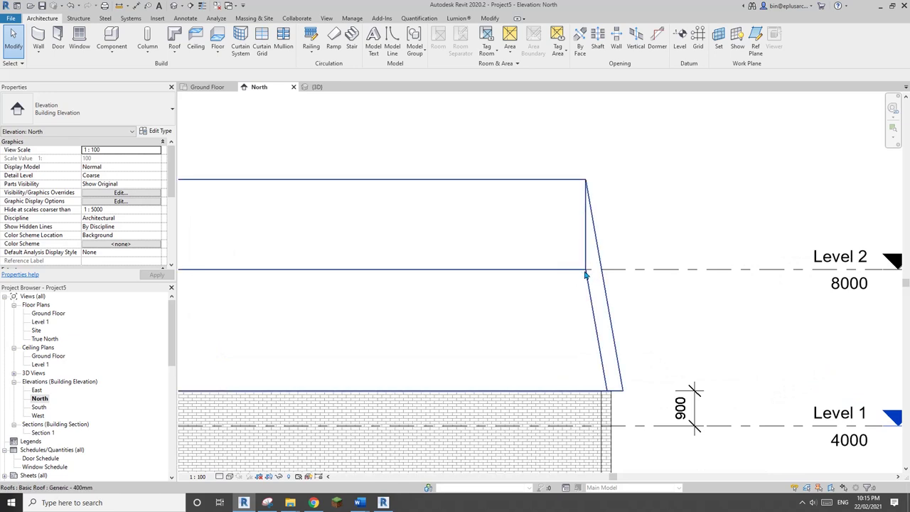
pyautogui.scroll(-3, 582, 274)
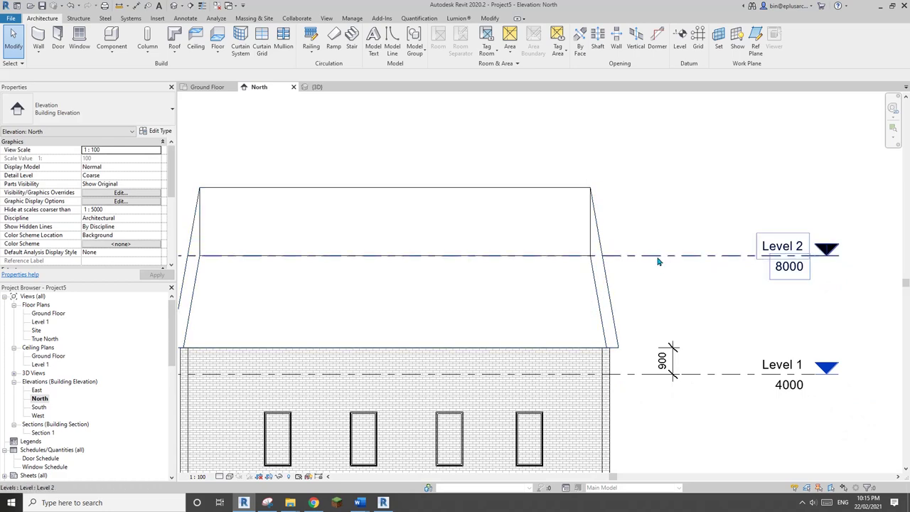
pyautogui.press('d')
pyautogui.press('i')
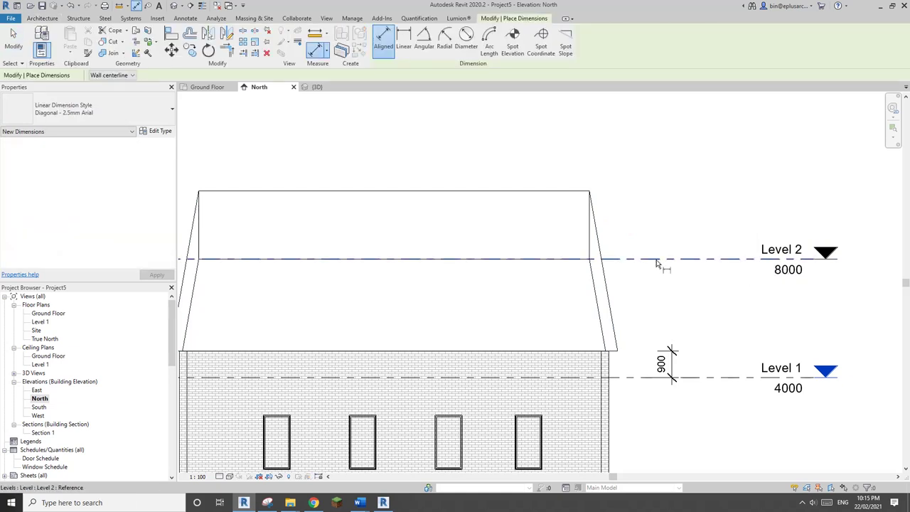
pyautogui.click(658, 259)
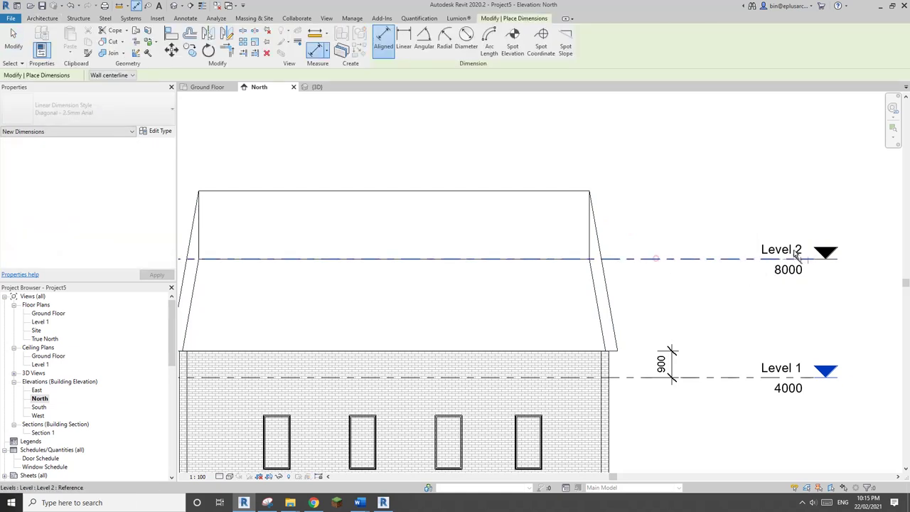
pyautogui.click(558, 194)
pyautogui.click(631, 213)
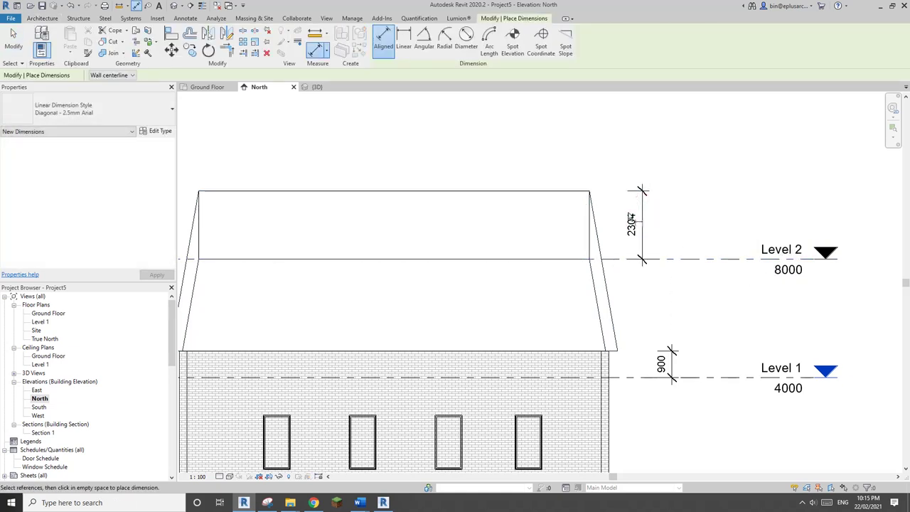
# Step: Read the roof dimension's exact value above Level 2 and set the steep roof's cutoff offset to -2303.5
pyautogui.press('Escape')
pyautogui.press('Escape')
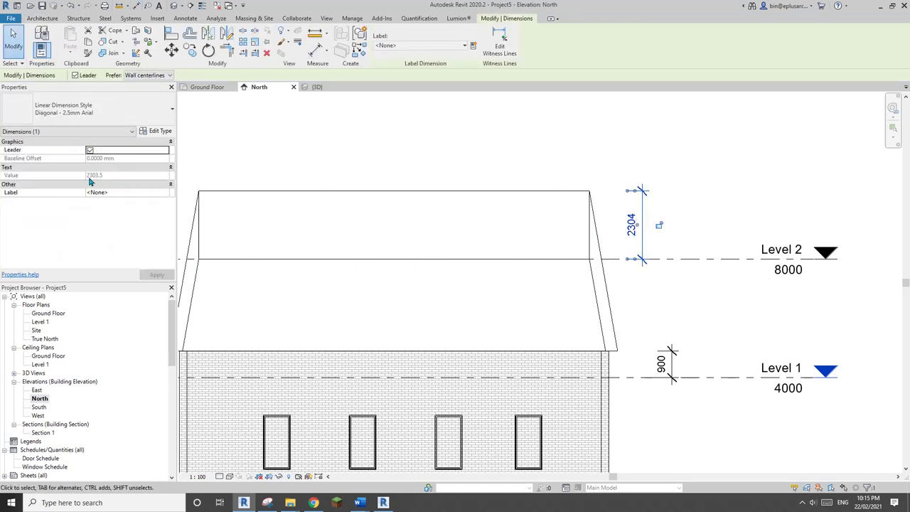
pyautogui.moveTo(447, 152); pyautogui.dragTo(565, 153, button='middle')
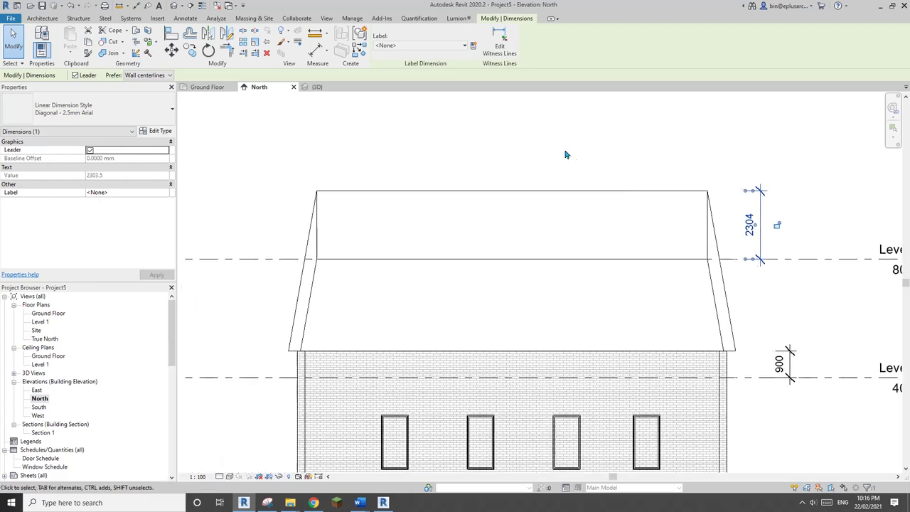
pyautogui.click(604, 175)
pyautogui.click(588, 195)
pyautogui.click(589, 192)
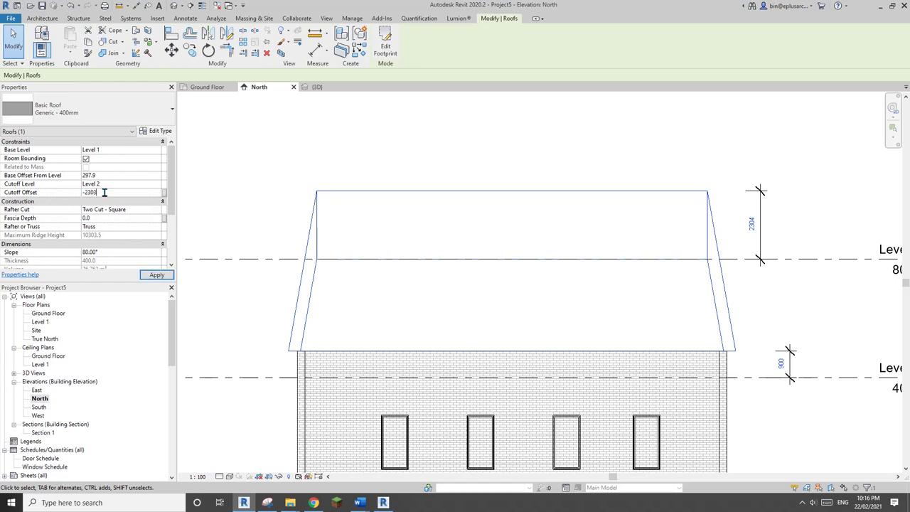
pyautogui.press('Return')
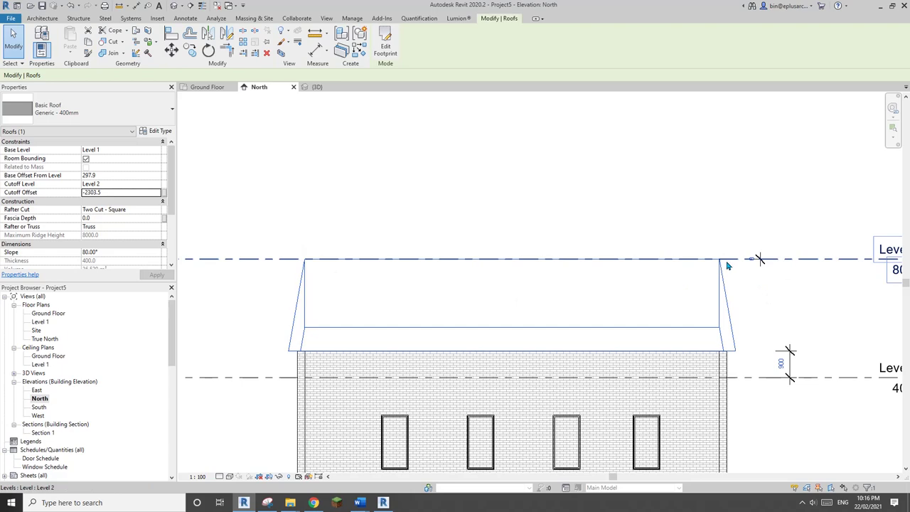
pyautogui.moveTo(748, 275); pyautogui.dragTo(620, 263, button='middle')
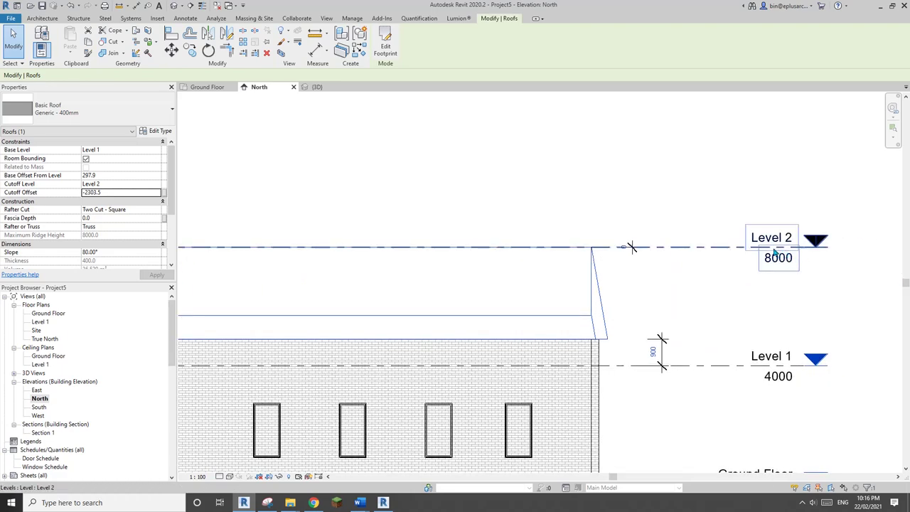
pyautogui.scroll(-2, 729, 306)
pyautogui.click(729, 306)
# Step: Start a second footprint roof in the 3D view, with Level 2 as its base level
pyautogui.click(175, 6)
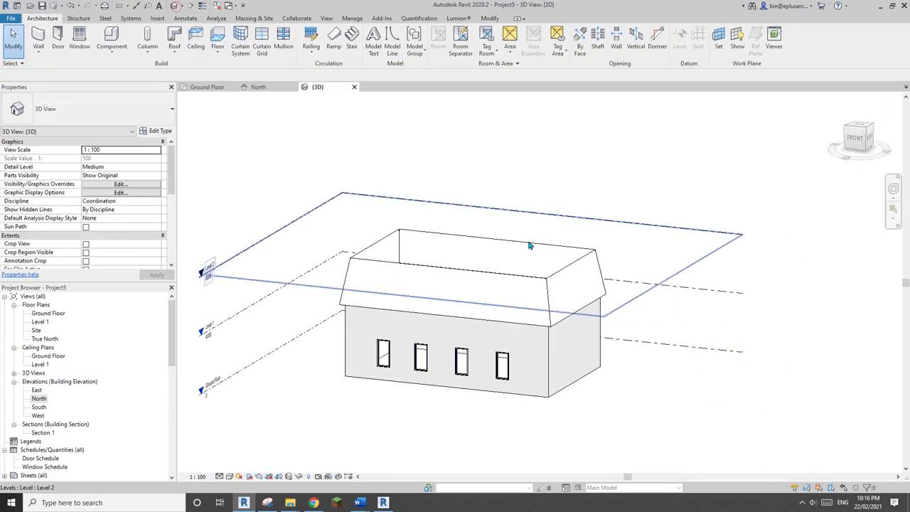
pyautogui.keyDown('shift'); pyautogui.moveTo(530, 245); pyautogui.dragTo(539, 315, button='middle'); pyautogui.keyUp('shift')
pyautogui.scroll(1, 540, 315)
pyautogui.click(540, 315)
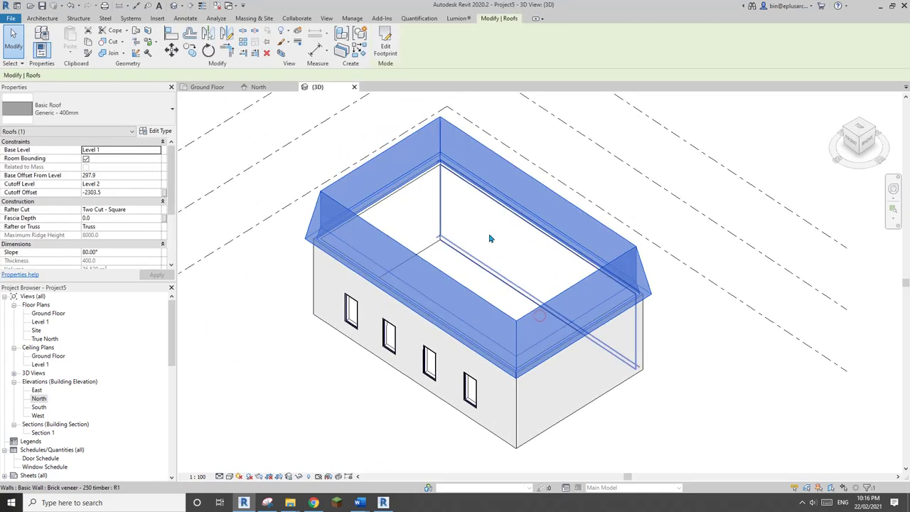
pyautogui.press('s')
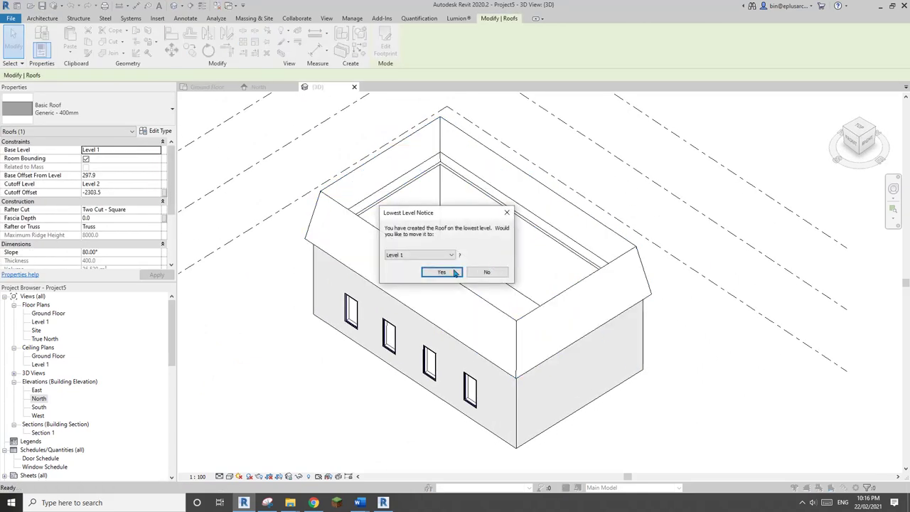
pyautogui.click(430, 255)
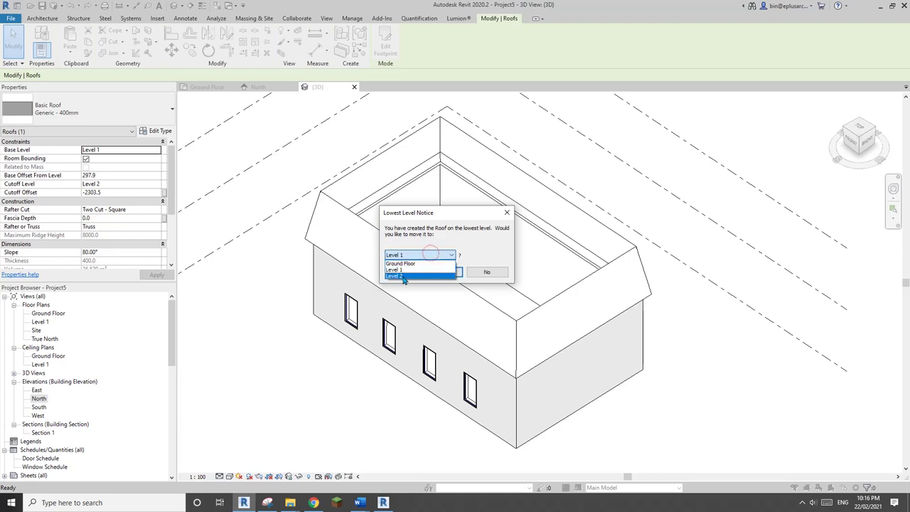
pyautogui.click(402, 279)
pyautogui.click(442, 273)
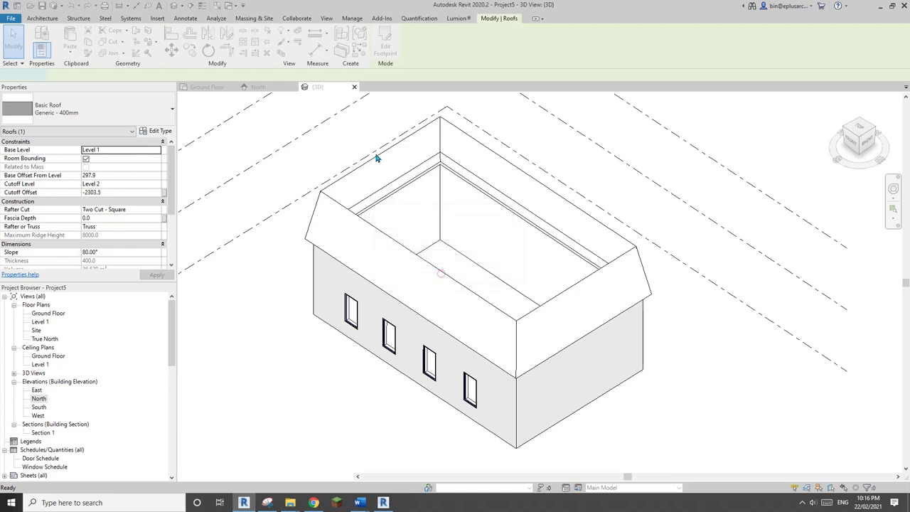
pyautogui.doubleClick(439, 272)
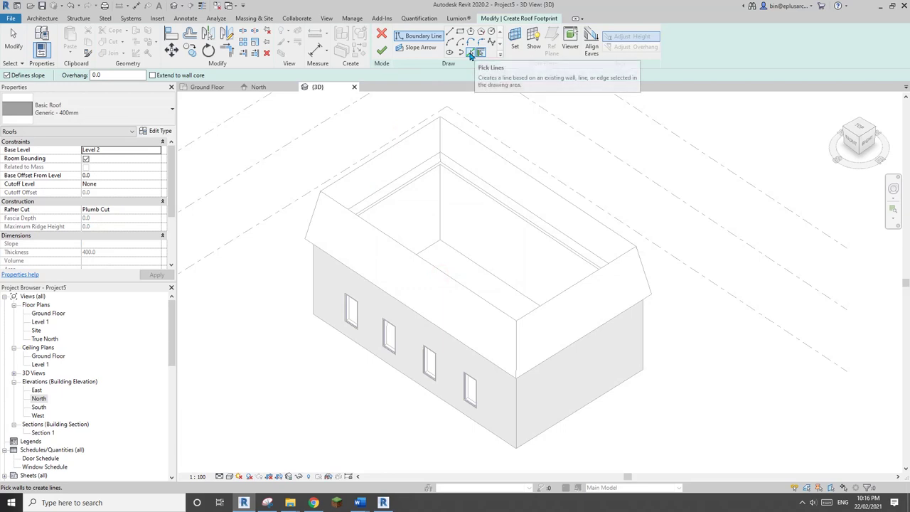
# Step: Sketch the new roof's boundary by picking the four top edges of the steep roof with Pick Lines
pyautogui.click(470, 54)
pyautogui.click(466, 146)
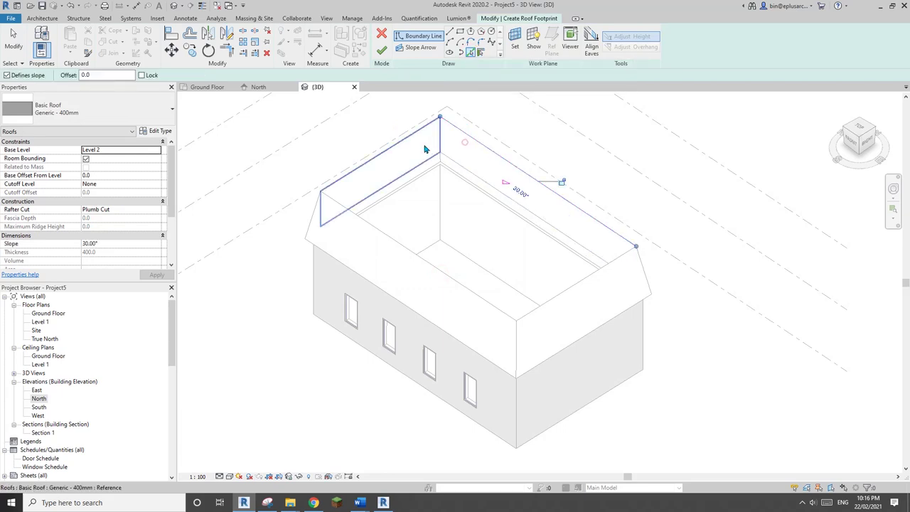
pyautogui.click(424, 148)
pyautogui.click(580, 290)
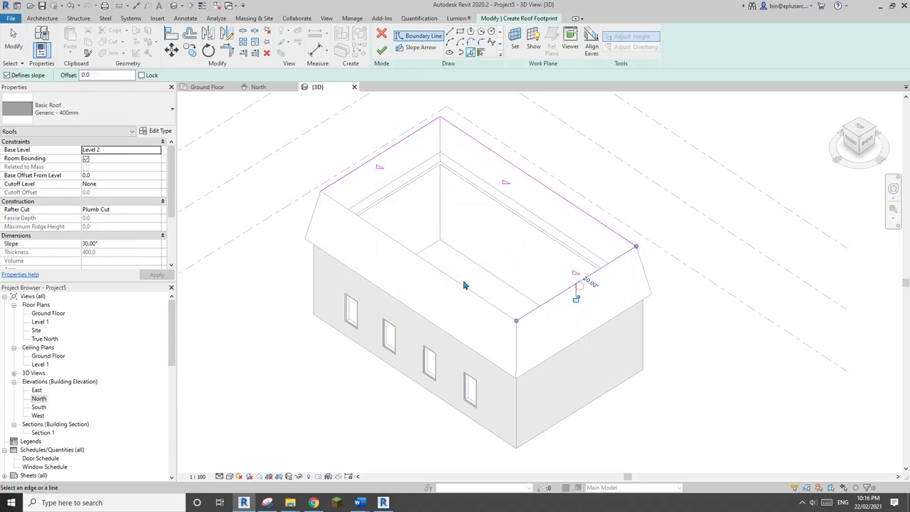
pyautogui.click(469, 292)
pyautogui.keyDown('shift'); pyautogui.moveTo(469, 292); pyautogui.dragTo(564, 155, button='middle'); pyautogui.keyUp('shift')
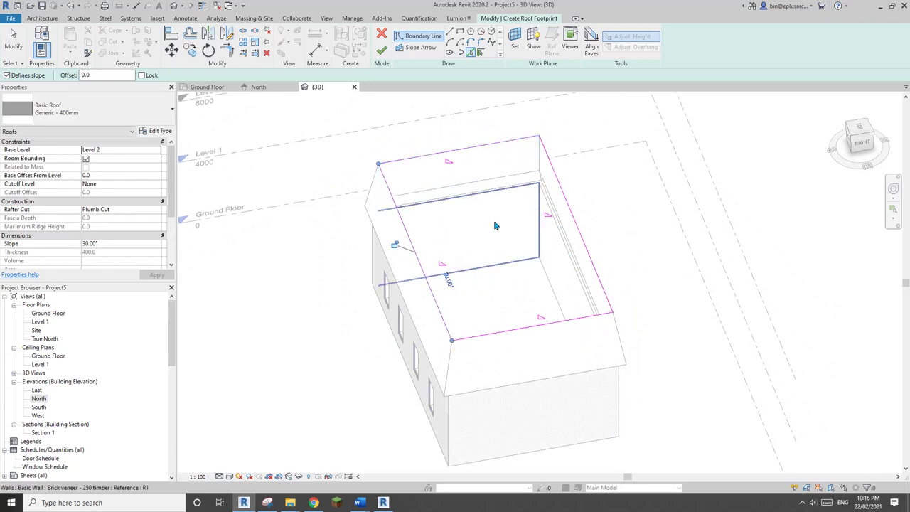
# Step: Set the slope of all four boundary lines to 20° and finish the upper roof
pyautogui.press('Escape')
pyautogui.press('Escape')
pyautogui.press('Tab')
pyautogui.click(425, 161)
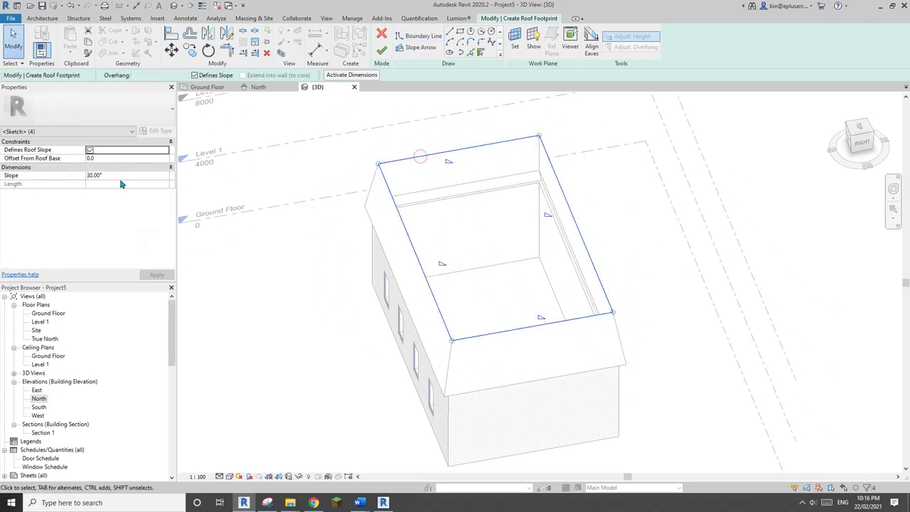
pyautogui.click(114, 178)
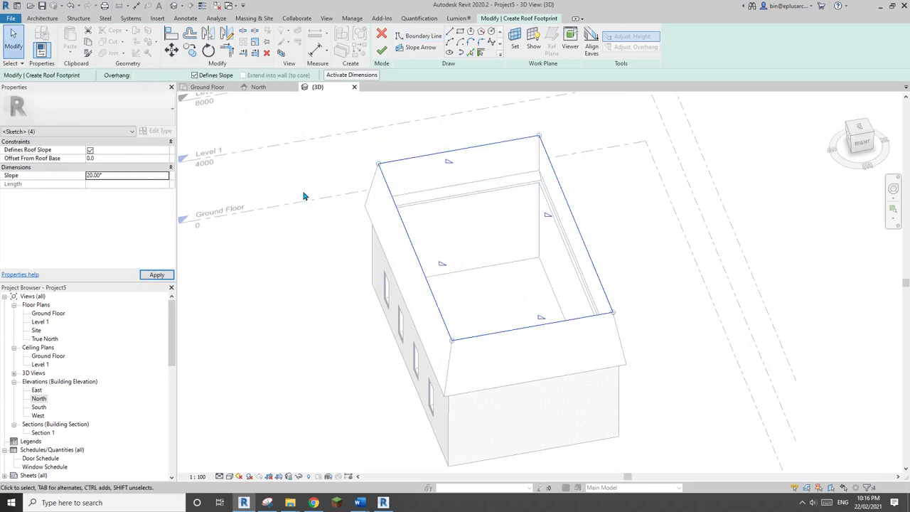
pyautogui.keyDown('shift'); pyautogui.moveTo(306, 194); pyautogui.dragTo(361, 128, button='middle'); pyautogui.keyUp('shift')
pyautogui.click(381, 52)
pyautogui.keyDown('shift'); pyautogui.moveTo(503, 322); pyautogui.dragTo(494, 258, button='middle'); pyautogui.keyUp('shift')
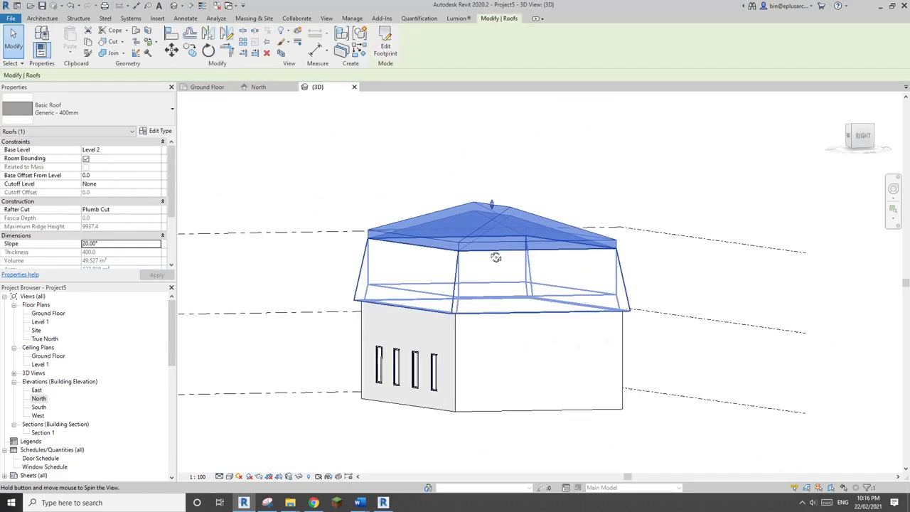
# Step: In the North elevation, lower the upper roof to a base offset of -425.7 so its upper eave edge meets the steep roof's top
pyautogui.doubleClick(41, 400)
pyautogui.scroll(5, 439, 271)
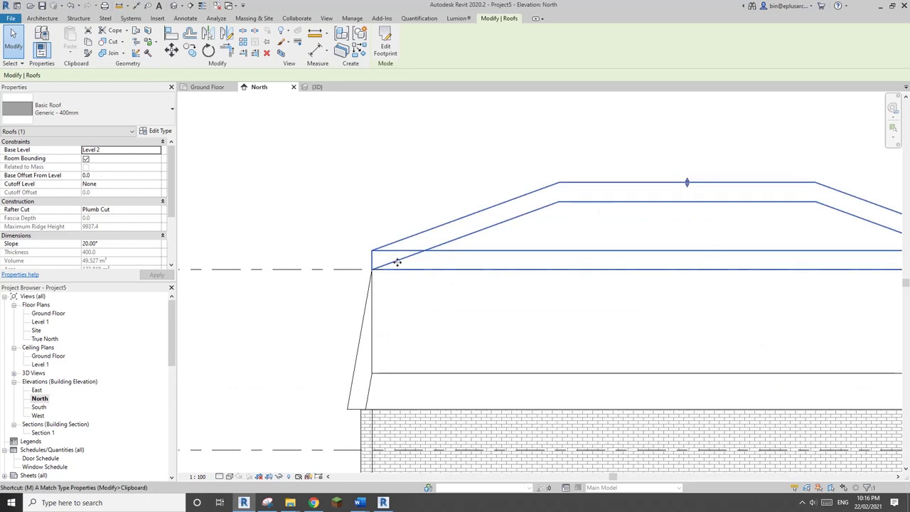
pyautogui.moveTo(372, 254); pyautogui.dragTo(384, 283)
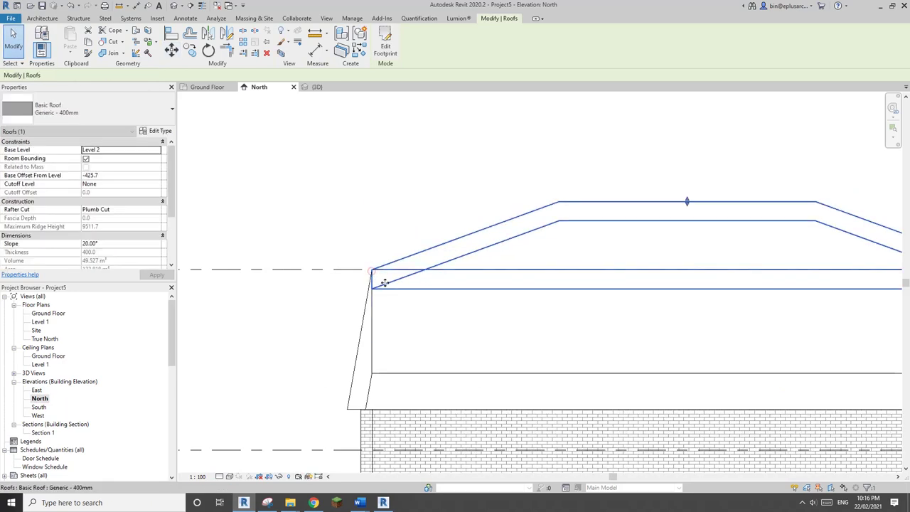
pyautogui.press('Escape')
pyautogui.scroll(-5, 400, 286)
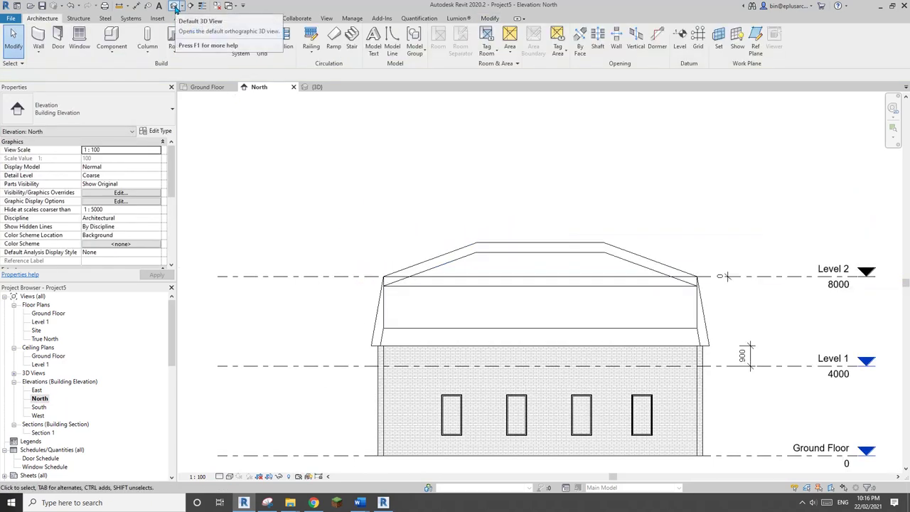
# Step: Examine the combined upper and lower roofs in the 3D view from several sides
pyautogui.click(174, 6)
pyautogui.scroll(-1, 396, 228)
pyautogui.keyDown('shift'); pyautogui.moveTo(491, 270); pyautogui.dragTo(682, 306, button='middle'); pyautogui.keyUp('shift')
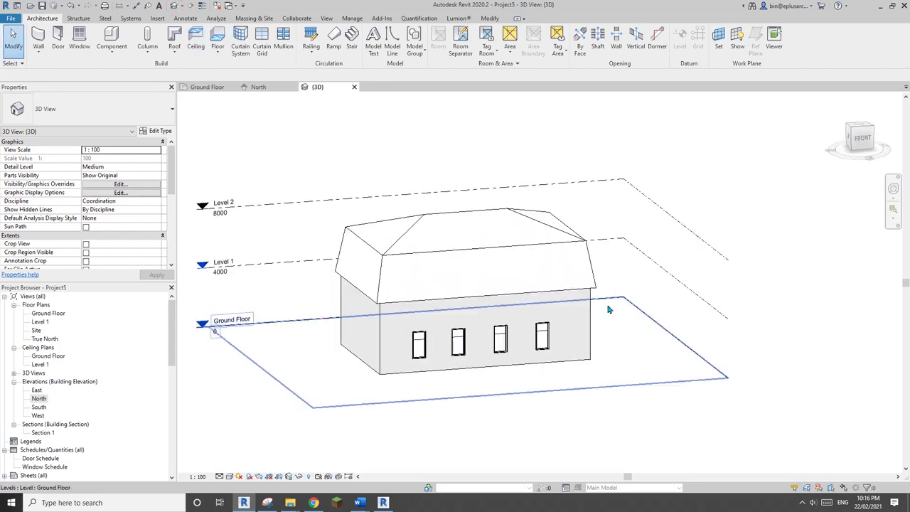
pyautogui.keyDown('shift'); pyautogui.moveTo(610, 308); pyautogui.dragTo(489, 317, button='middle'); pyautogui.keyUp('shift')
pyautogui.scroll(3, 488, 317)
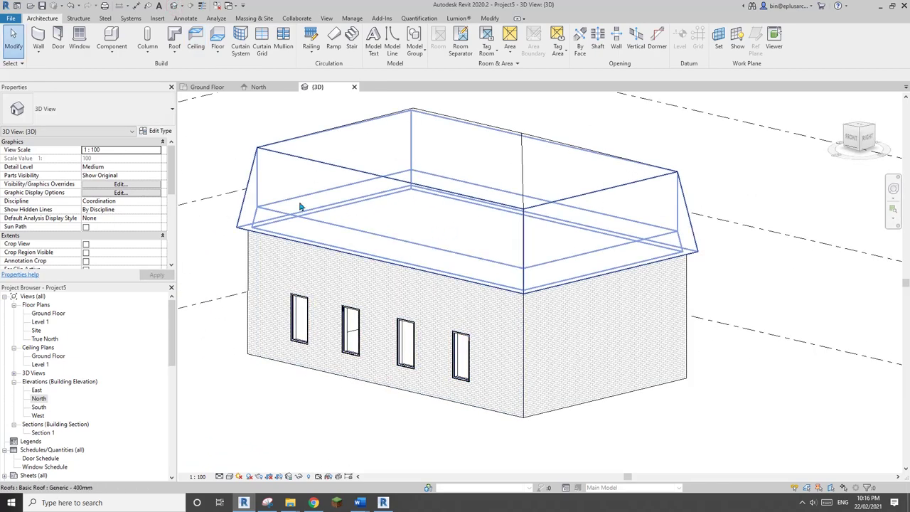
pyautogui.keyDown('shift'); pyautogui.moveTo(360, 249); pyautogui.dragTo(322, 186, button='middle'); pyautogui.keyUp('shift')
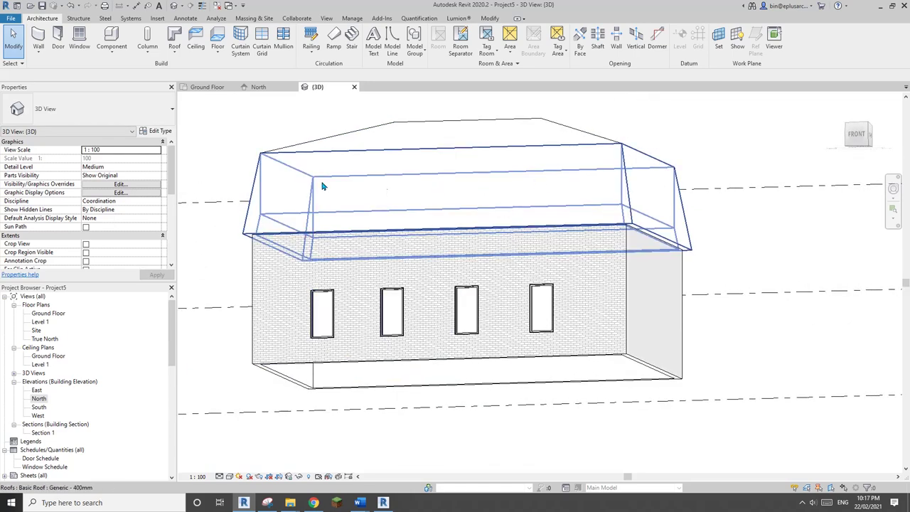
pyautogui.keyDown('shift'); pyautogui.moveTo(513, 225); pyautogui.dragTo(523, 259, button='middle'); pyautogui.keyUp('shift')
pyautogui.click(545, 330)
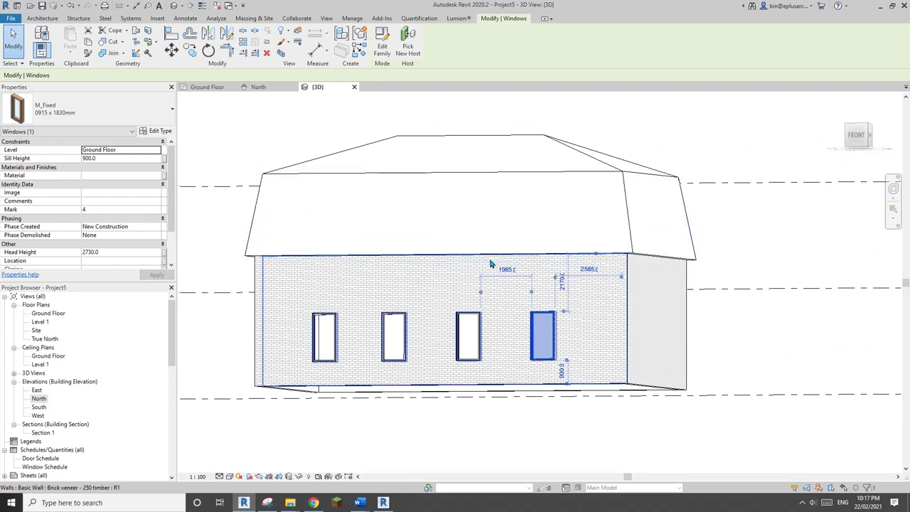
pyautogui.press('c')
pyautogui.press('s')
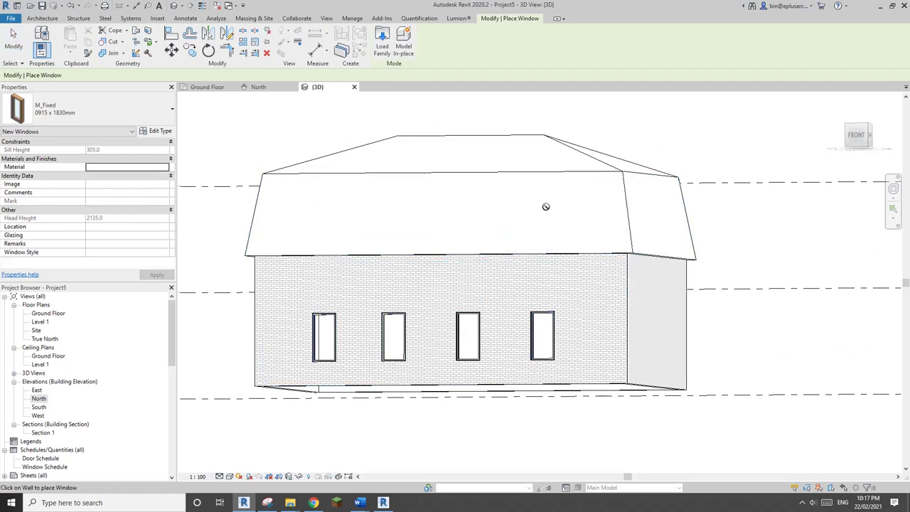
pyautogui.press('Escape')
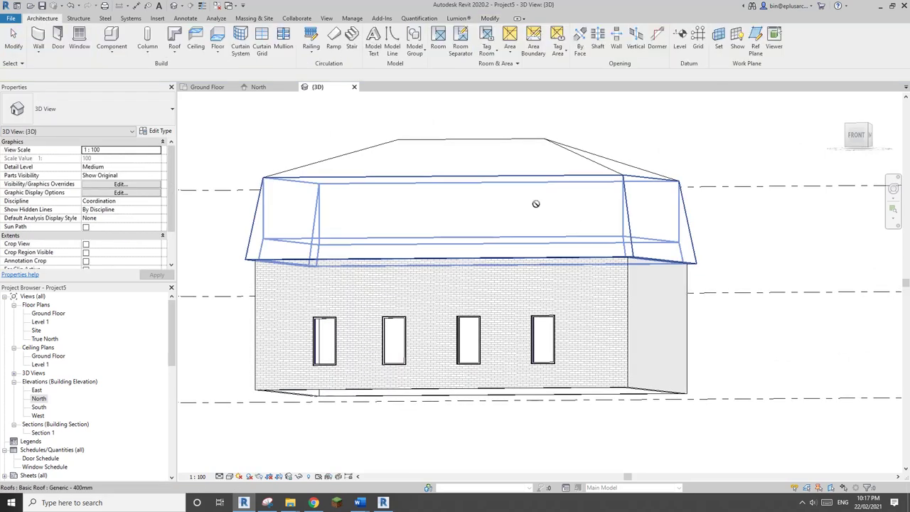
# Step: Check the top constraint and top offset of the wall containing the four windows
pyautogui.keyDown('shift'); pyautogui.moveTo(518, 286); pyautogui.dragTo(547, 343, button='middle'); pyautogui.keyUp('shift')
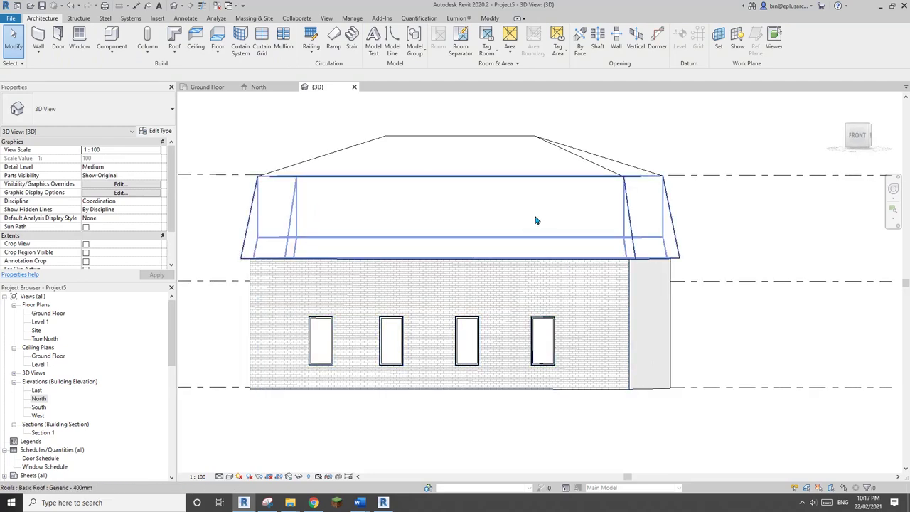
pyautogui.keyDown('shift'); pyautogui.moveTo(536, 220); pyautogui.dragTo(560, 287, button='middle'); pyautogui.keyUp('shift')
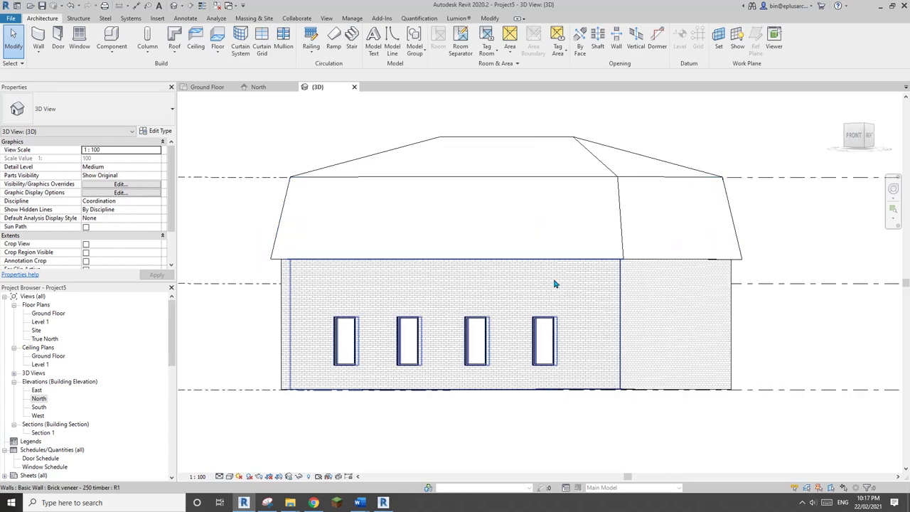
pyautogui.scroll(4, 544, 289)
pyautogui.click(532, 285)
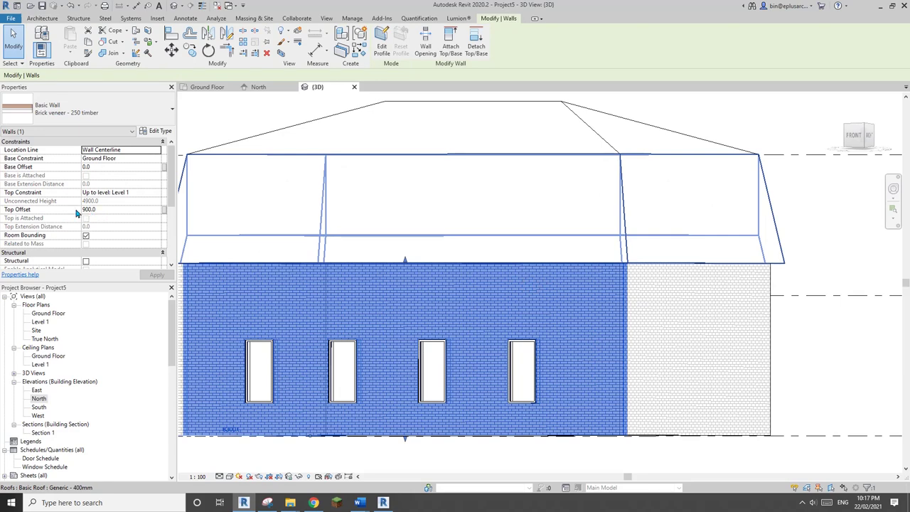
pyautogui.press('Escape')
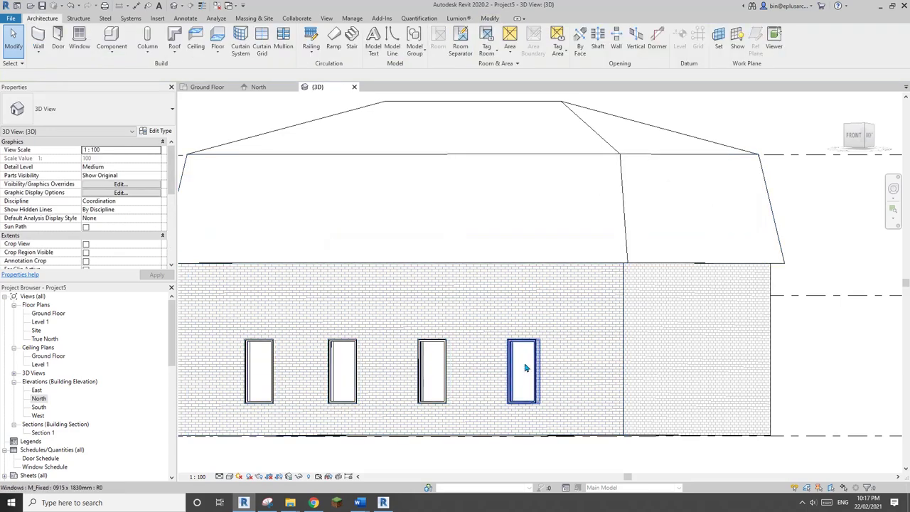
# Step: Copy the window nearest the building corner straight up the wall, leaving a gap of about 1245 mm above the original
pyautogui.click(524, 365)
pyautogui.press('m')
pyautogui.press('v')
pyautogui.click(545, 402)
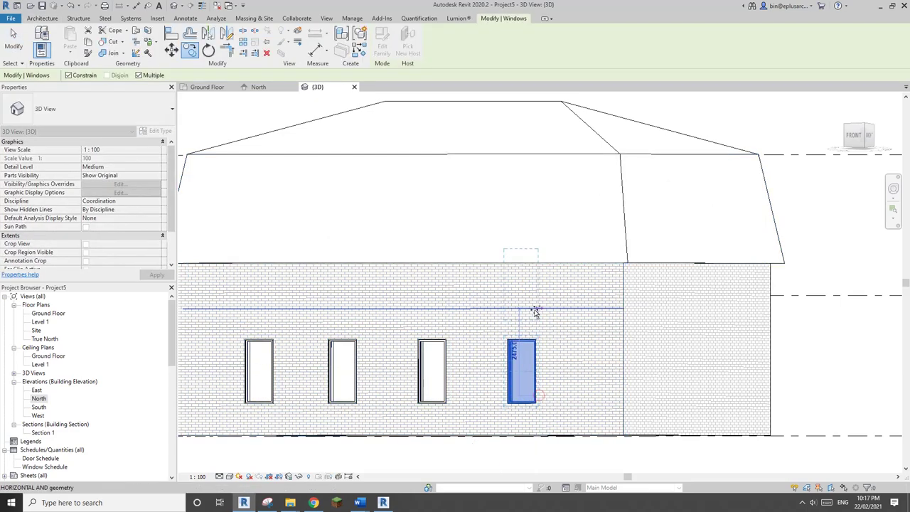
pyautogui.click(537, 292)
pyautogui.press('Escape')
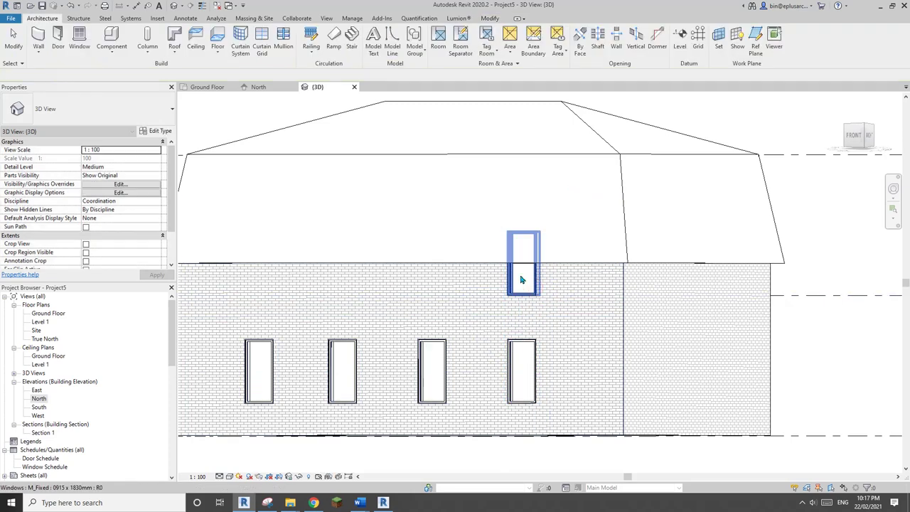
# Step: Temporarily hide the steep lower roof and select the copied upper window
pyautogui.click(607, 208)
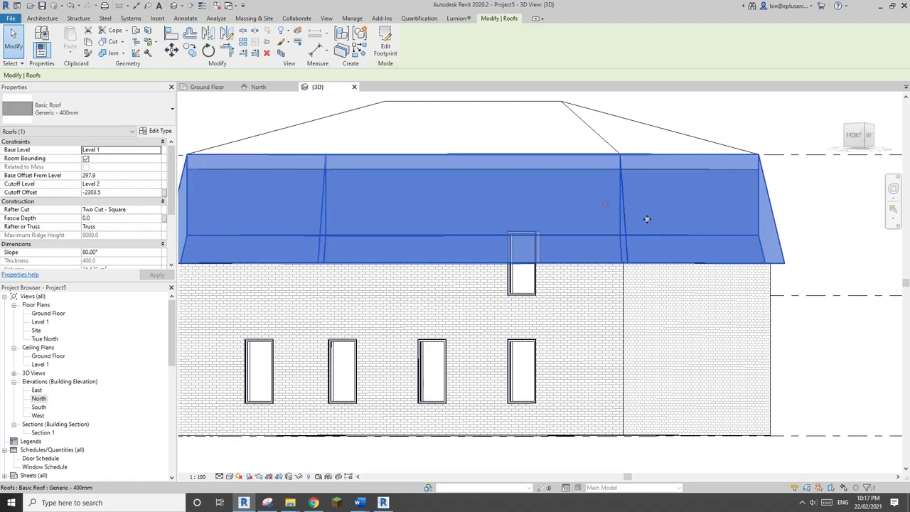
pyautogui.press('h')
pyautogui.press('h')
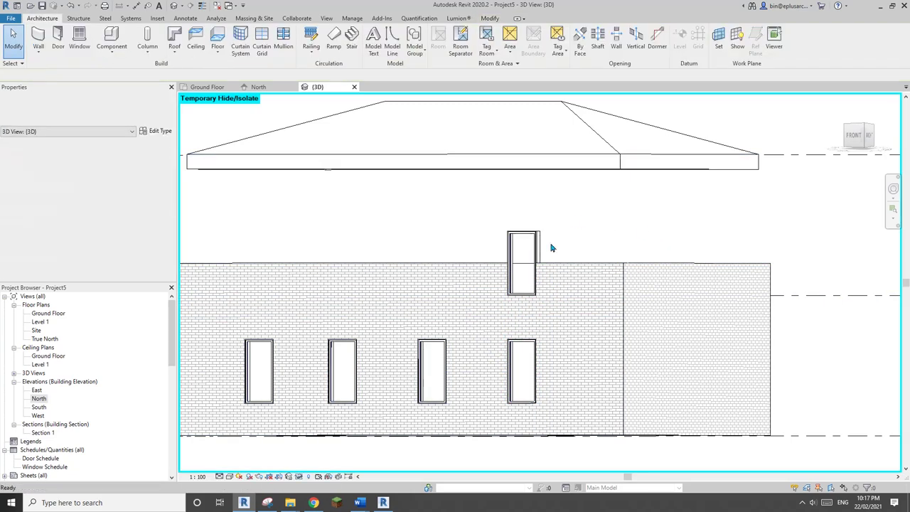
pyautogui.click(526, 263)
pyautogui.scroll(3, 533, 270)
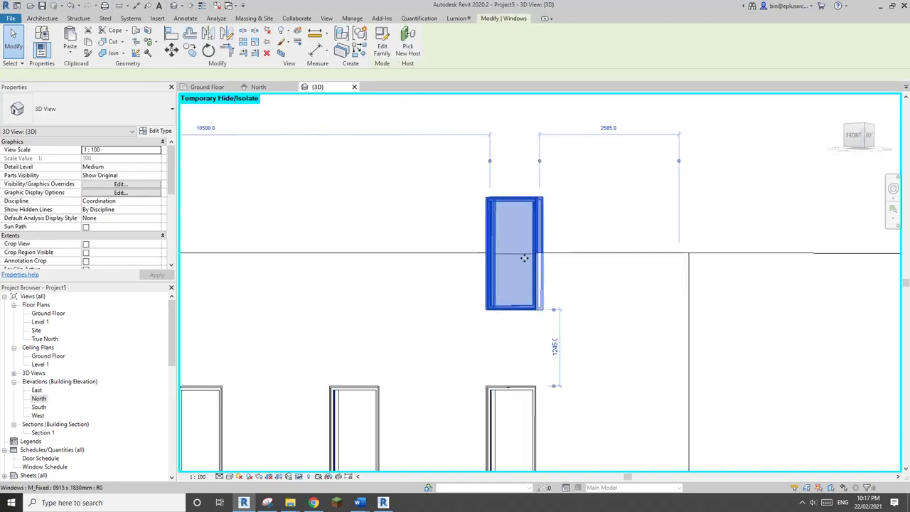
# Step: Set the copied upper window's level to Level 1 and its sill height to 899 mm
pyautogui.click(123, 160)
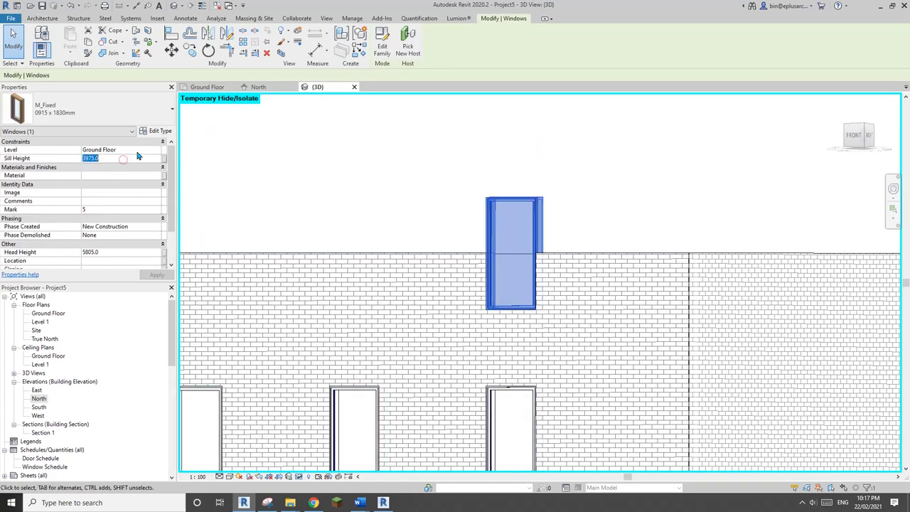
pyautogui.click(137, 151)
pyautogui.click(157, 150)
pyautogui.click(101, 166)
pyautogui.click(107, 157)
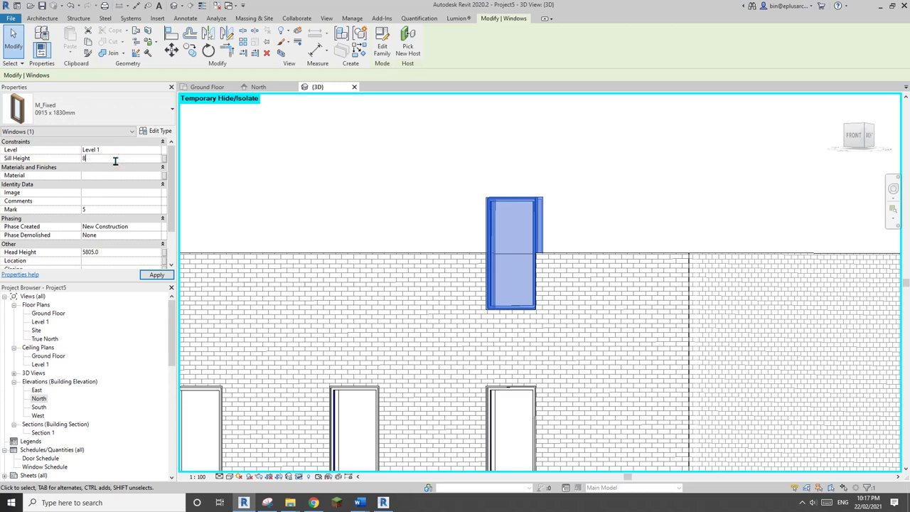
pyautogui.press('Return')
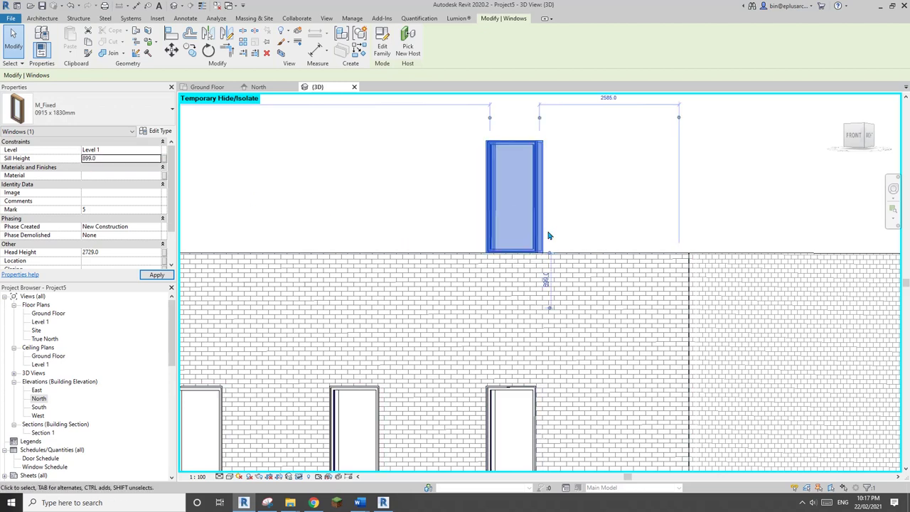
# Step: Try to set the upper window's sill height to 900 mm
pyautogui.click(104, 159)
pyautogui.write('90')
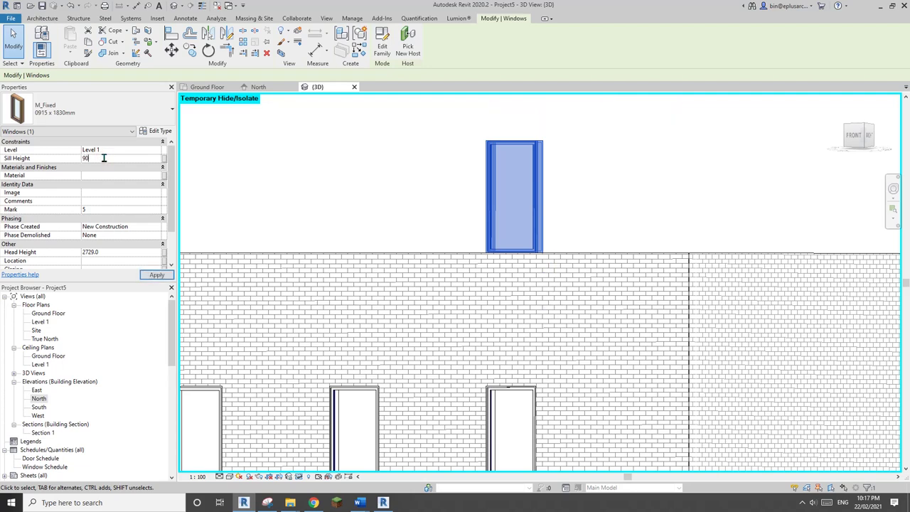
pyautogui.write('0')
pyautogui.press('Return')
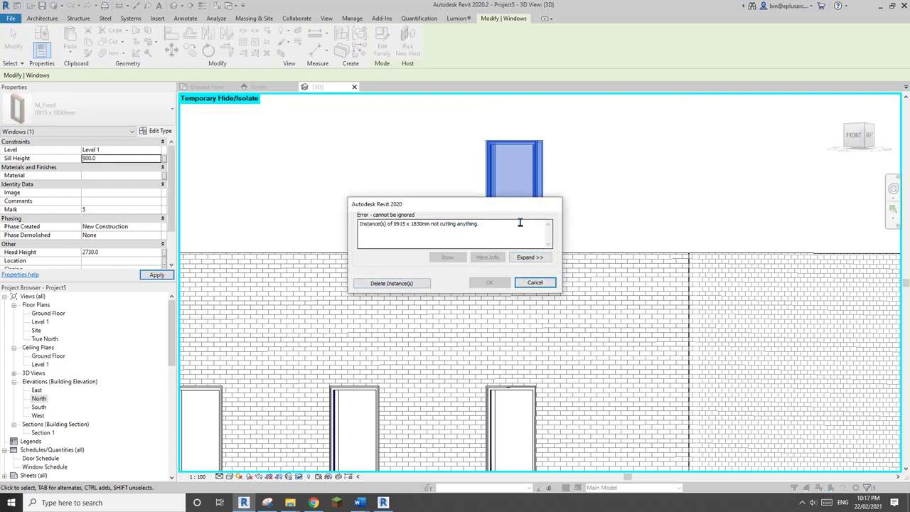
pyautogui.click(535, 282)
# Step: Select the whole chain of four brick veneer walls and set their top offset to 901 mm
pyautogui.scroll(-4, 626, 195)
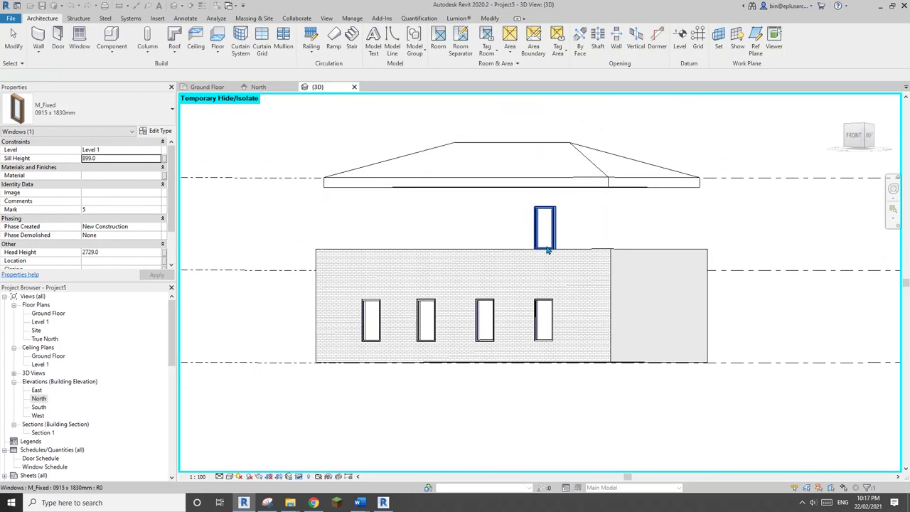
pyautogui.press('Escape')
pyautogui.press('Tab')
pyautogui.click(512, 254)
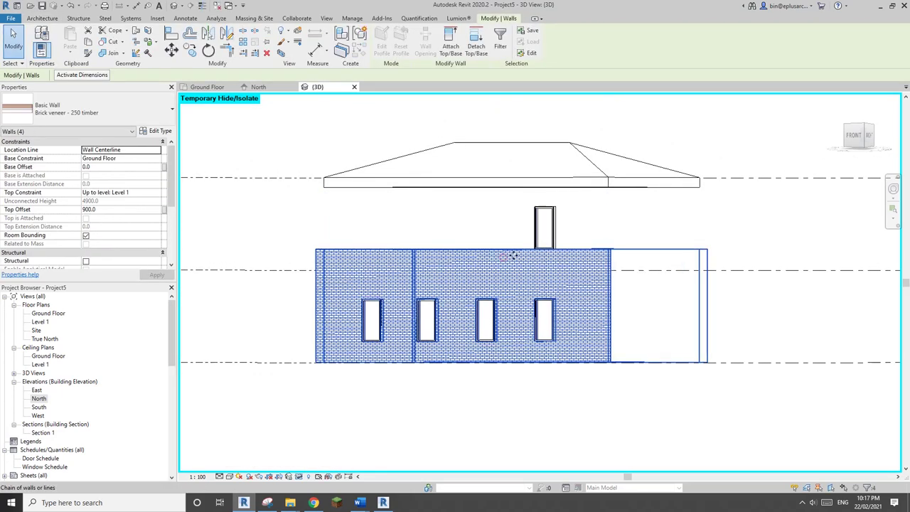
pyautogui.keyDown('shift'); pyautogui.moveTo(512, 255); pyautogui.dragTo(474, 288, button='middle'); pyautogui.keyUp('shift')
pyautogui.click(123, 212)
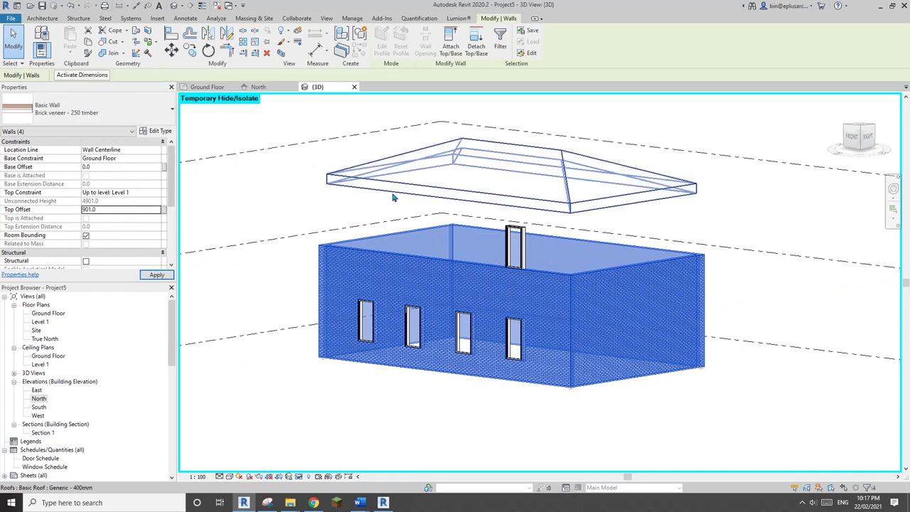
pyautogui.press('Escape')
# Step: Set the upper window's sill height to 900 mm above Level 1
pyautogui.click(515, 245)
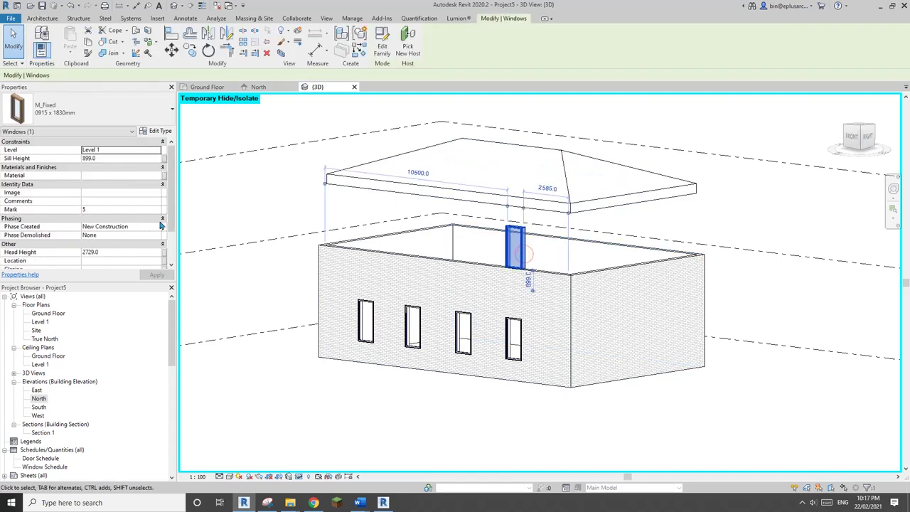
pyautogui.click(112, 158)
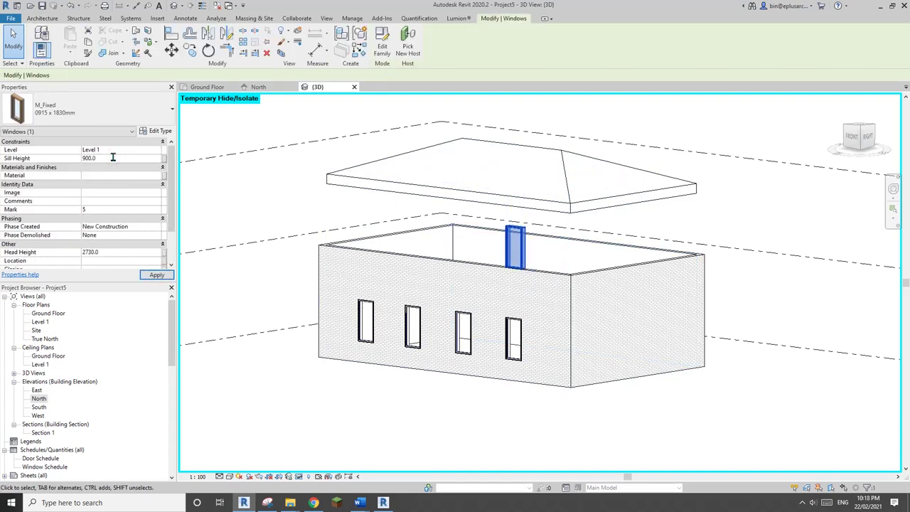
pyautogui.moveTo(527, 272); pyautogui.dragTo(529, 273, button='middle')
pyautogui.press('Escape')
# Step: Examine closely how the upper window's sill meets the top edge of the wall
pyautogui.click(519, 264)
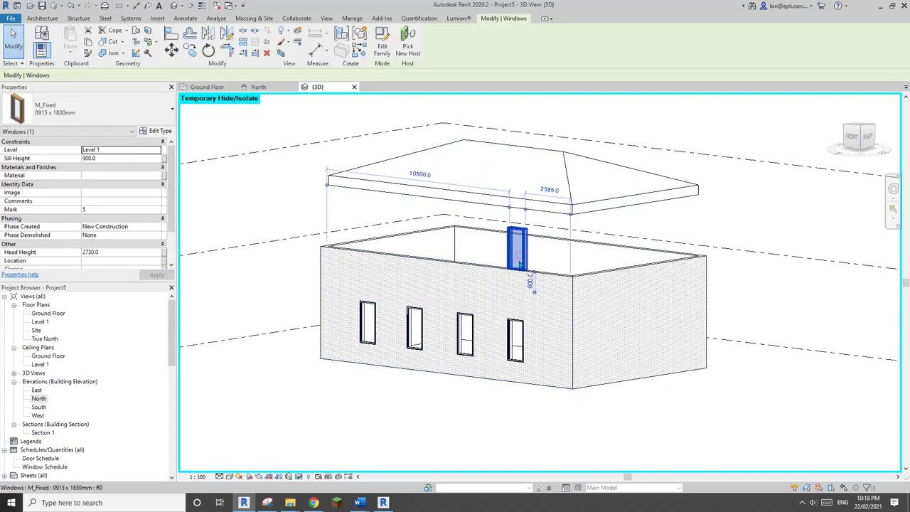
pyautogui.scroll(3, 521, 264)
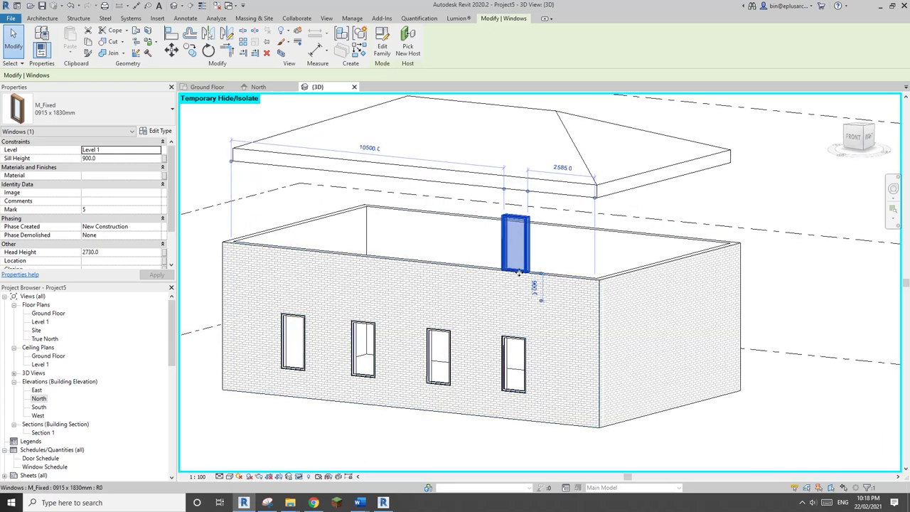
pyautogui.press('Escape')
pyautogui.click(518, 267)
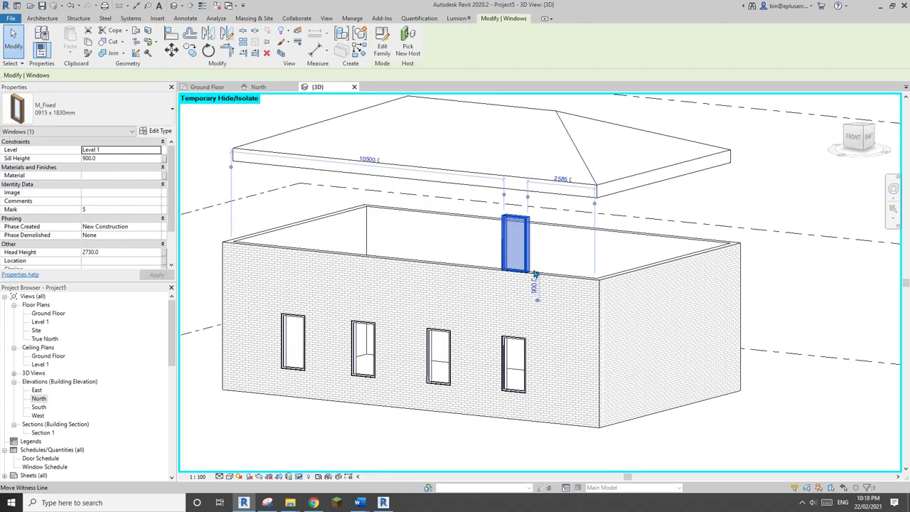
pyautogui.scroll(6, 520, 264)
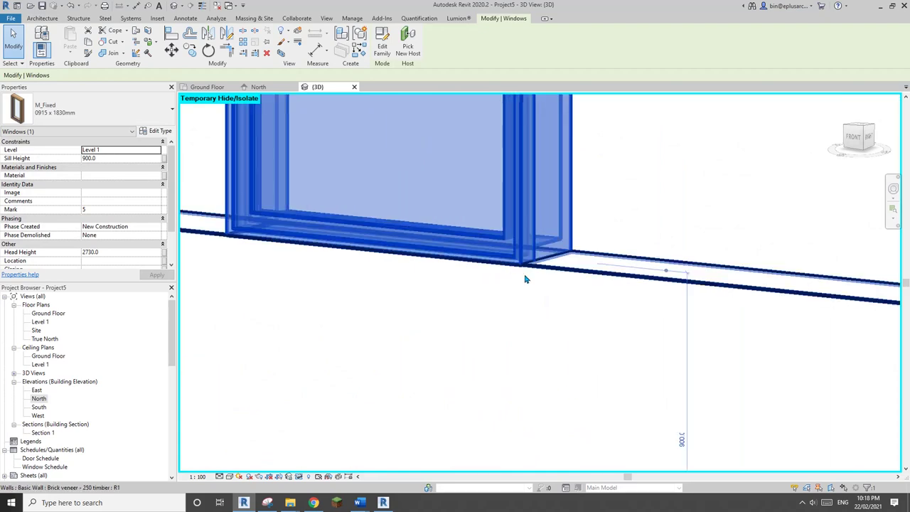
pyautogui.scroll(6, 519, 263)
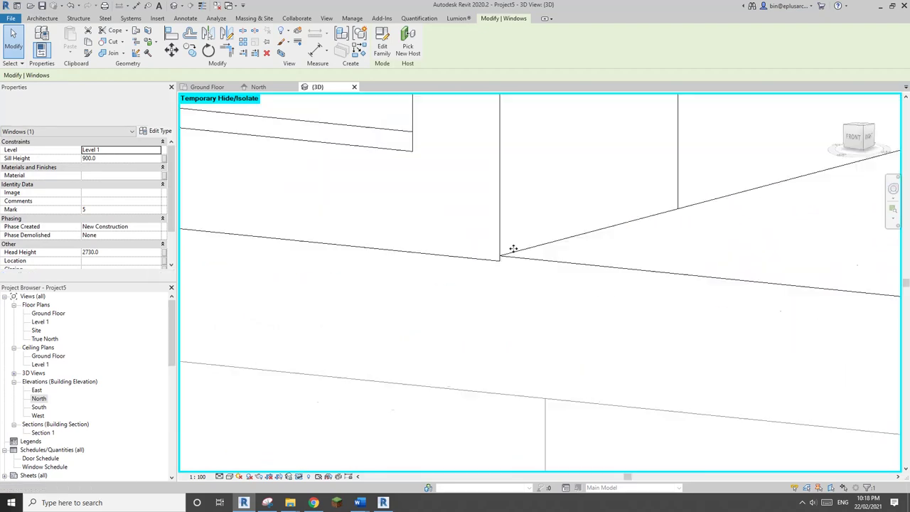
pyautogui.press('Escape')
pyautogui.scroll(-10, 498, 275)
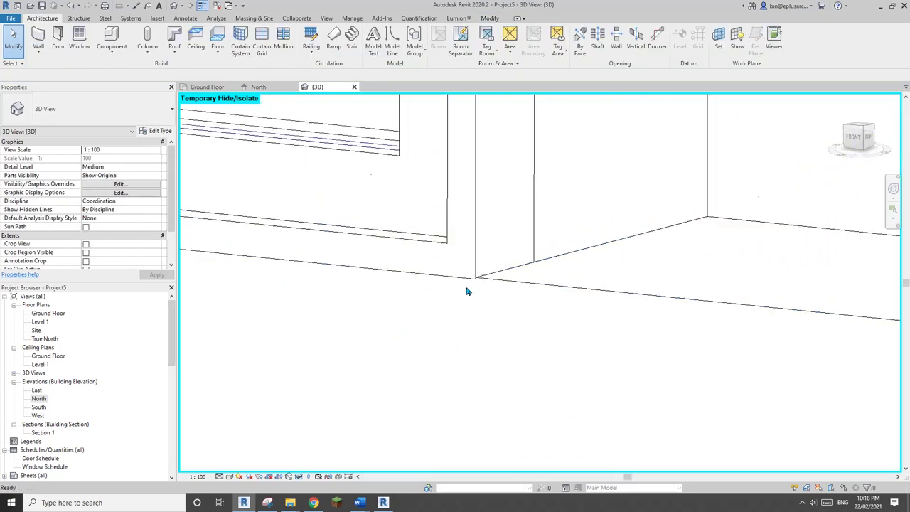
# Step: Copy the three remaining ground-floor windows on the front wall to the clipboard
pyautogui.keyDown('shift'); pyautogui.moveTo(544, 317); pyautogui.dragTo(434, 323, button='middle'); pyautogui.keyUp('shift')
pyautogui.click(412, 342)
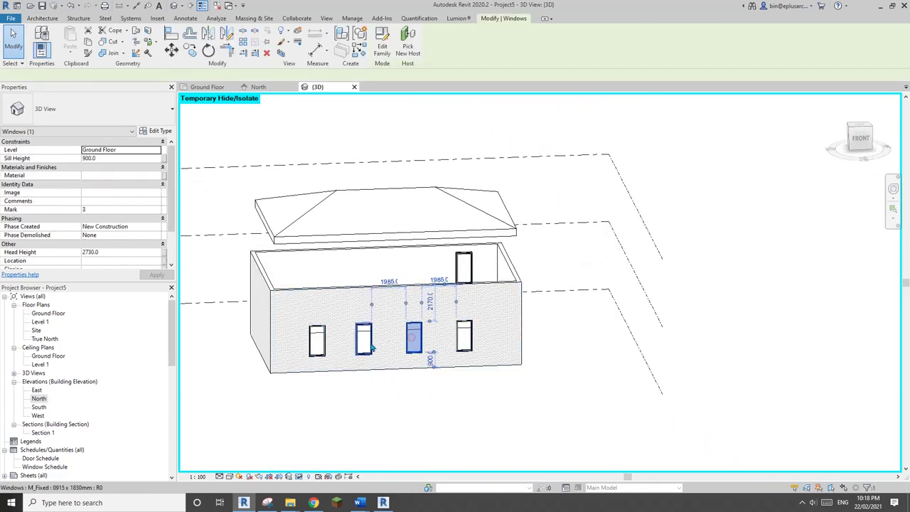
pyautogui.keyDown('ctrl'); pyautogui.click(364, 340); pyautogui.keyUp('ctrl')
pyautogui.keyDown('ctrl'); pyautogui.click(318, 341); pyautogui.keyUp('ctrl')
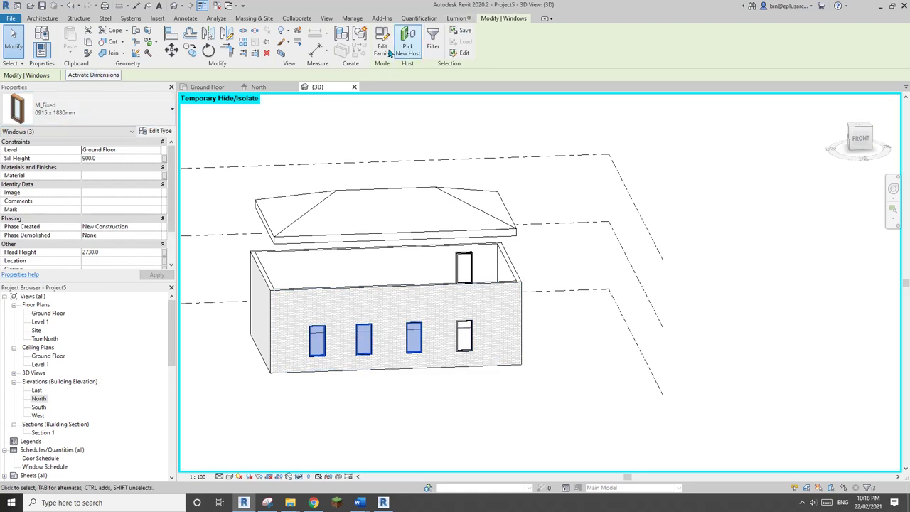
pyautogui.press('Escape')
# Step: Paste the copied windows aligned to Level 1
pyautogui.click(490, 20)
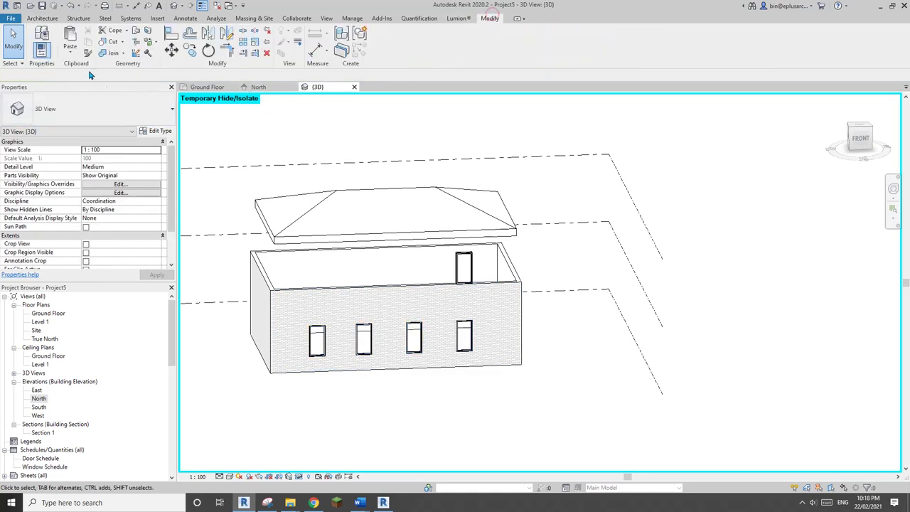
pyautogui.click(69, 53)
pyautogui.click(92, 88)
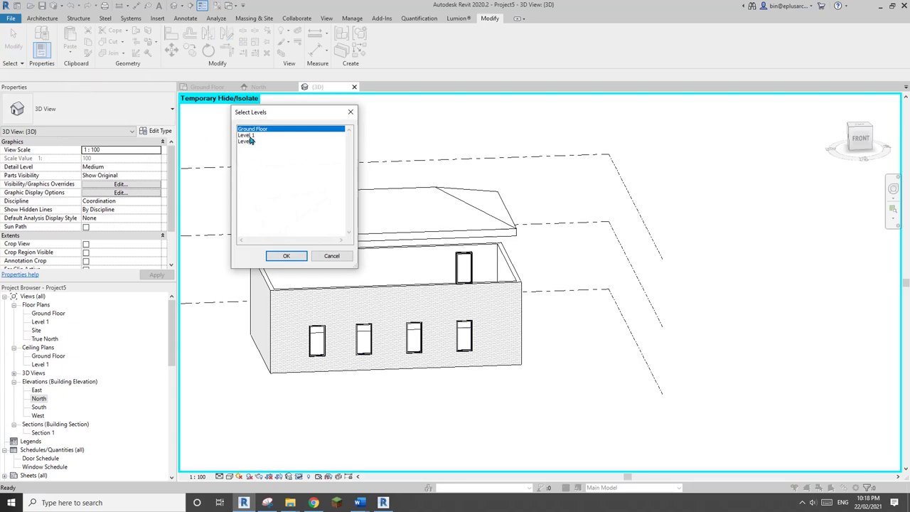
pyautogui.click(249, 135)
pyautogui.click(286, 256)
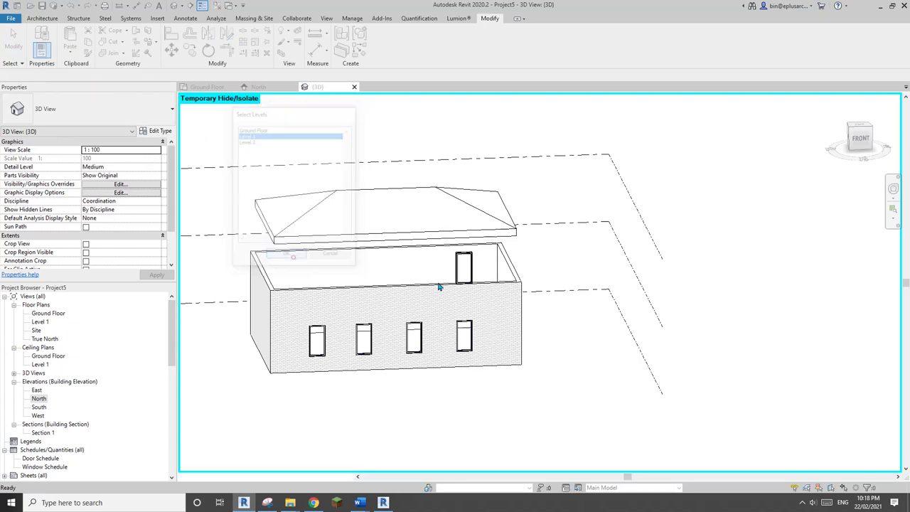
pyautogui.keyDown('shift'); pyautogui.moveTo(614, 285); pyautogui.dragTo(328, 274, button='middle'); pyautogui.keyUp('shift')
pyautogui.press('Escape')
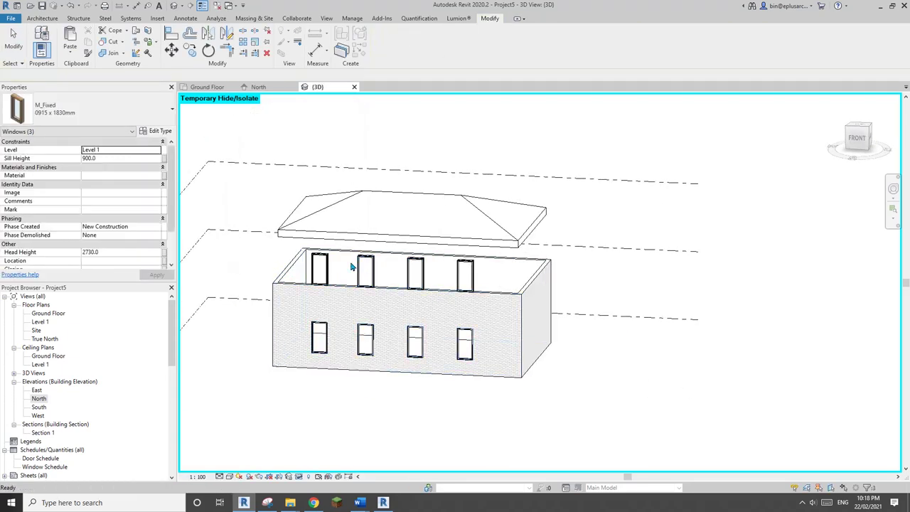
# Step: Restore the temporarily hidden lower roof and examine how the upper windows sit against it from both sides
pyautogui.scroll(1, 353, 269)
pyautogui.moveTo(391, 281); pyautogui.dragTo(503, 262, button='middle')
pyautogui.scroll(-2, 491, 274)
pyautogui.press('h')
pyautogui.press('r')
pyautogui.scroll(4, 546, 270)
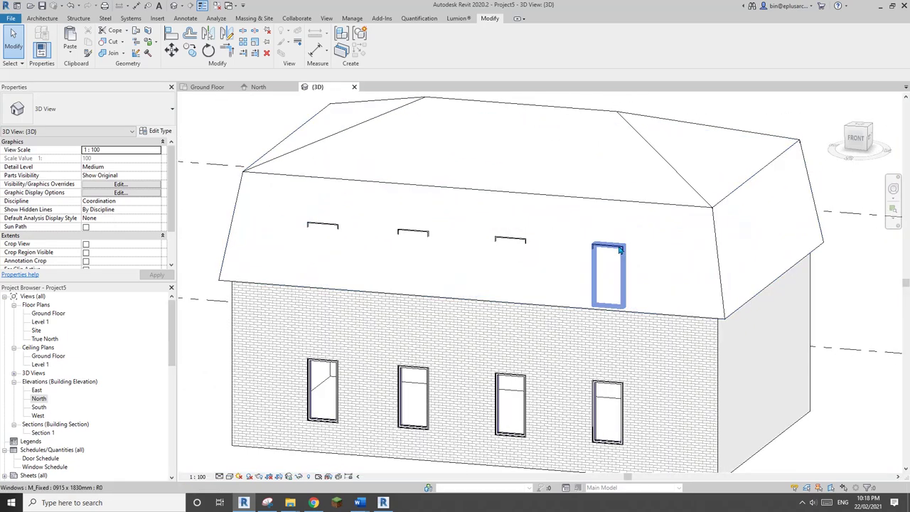
pyautogui.click(676, 234)
pyautogui.keyDown('shift'); pyautogui.moveTo(677, 234); pyautogui.dragTo(189, 114, button='middle'); pyautogui.keyUp('shift')
pyautogui.click(189, 114)
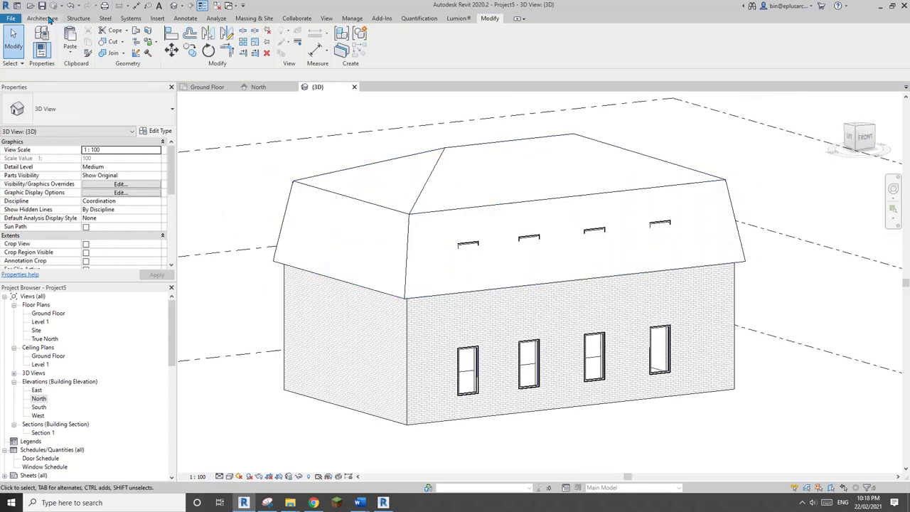
# Step: Start an in-place model in the Roofs category, keeping the suggested name
pyautogui.click(43, 18)
pyautogui.click(112, 51)
pyautogui.click(125, 91)
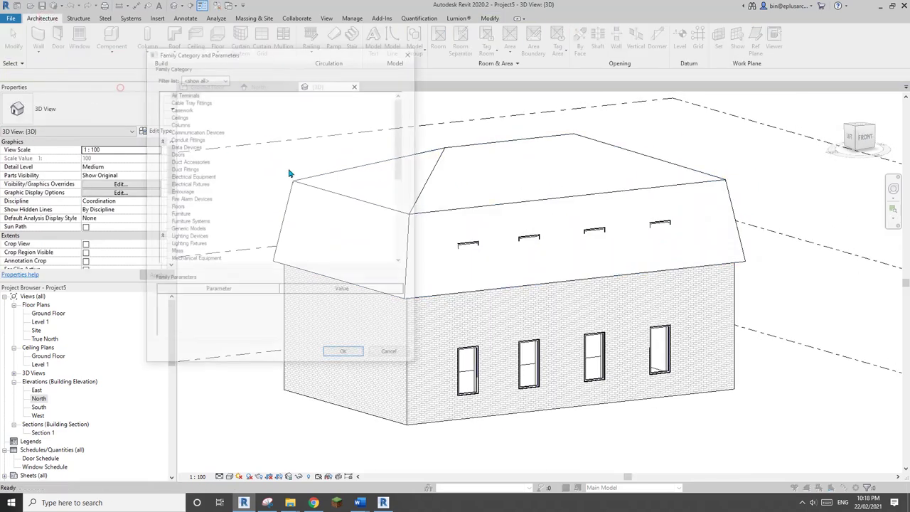
pyautogui.scroll(-1, 194, 236)
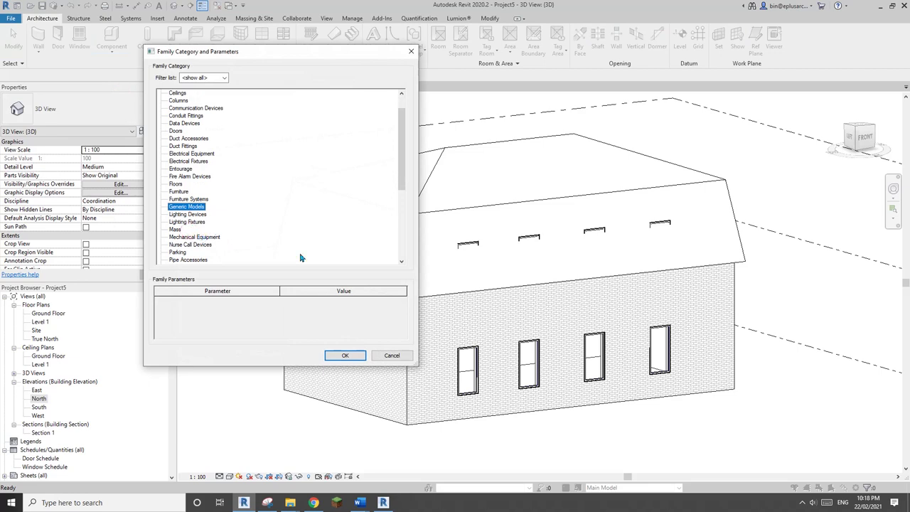
pyautogui.scroll(-2, 207, 231)
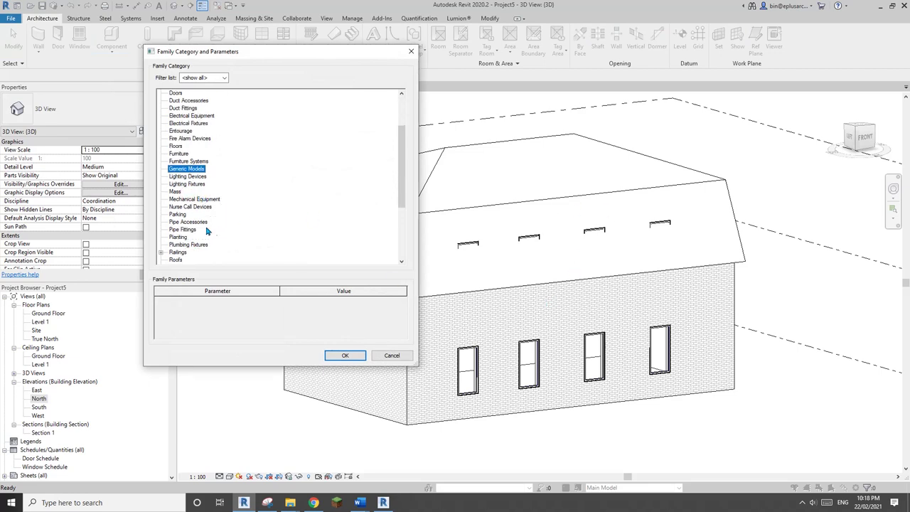
pyautogui.scroll(-1, 182, 248)
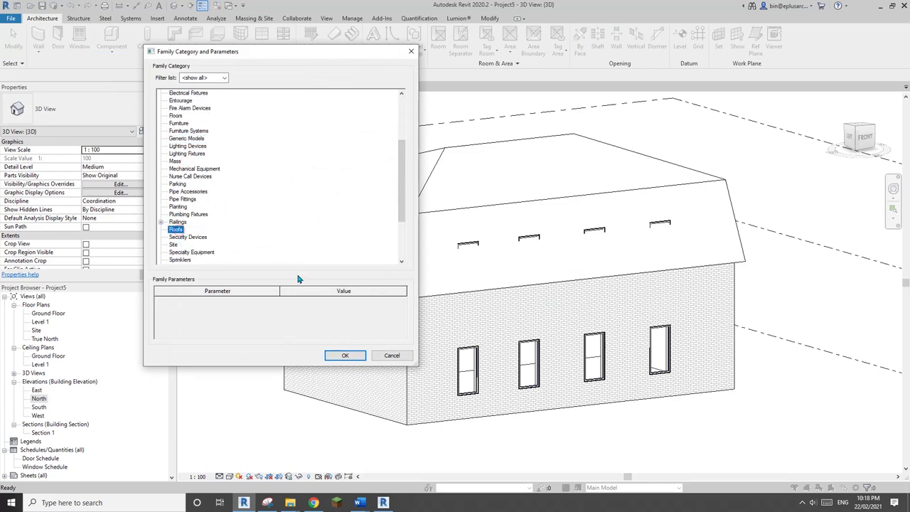
pyautogui.click(341, 355)
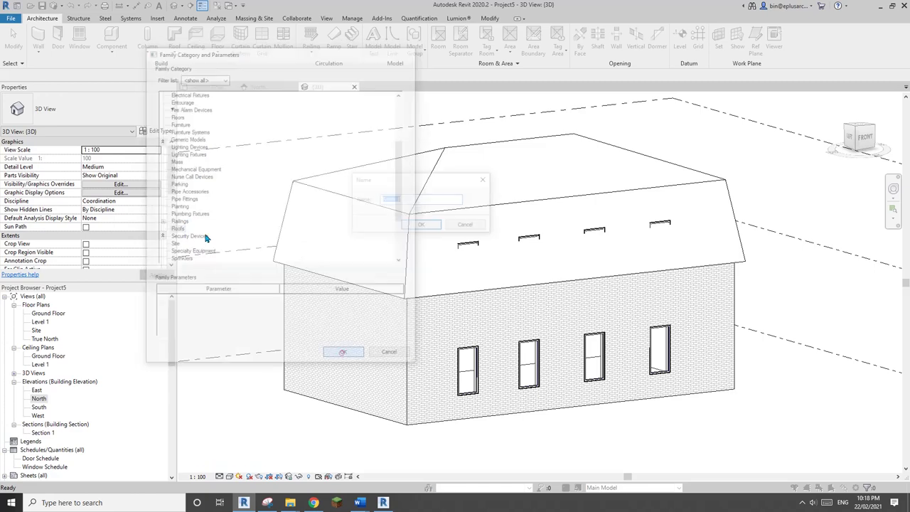
pyautogui.click(428, 226)
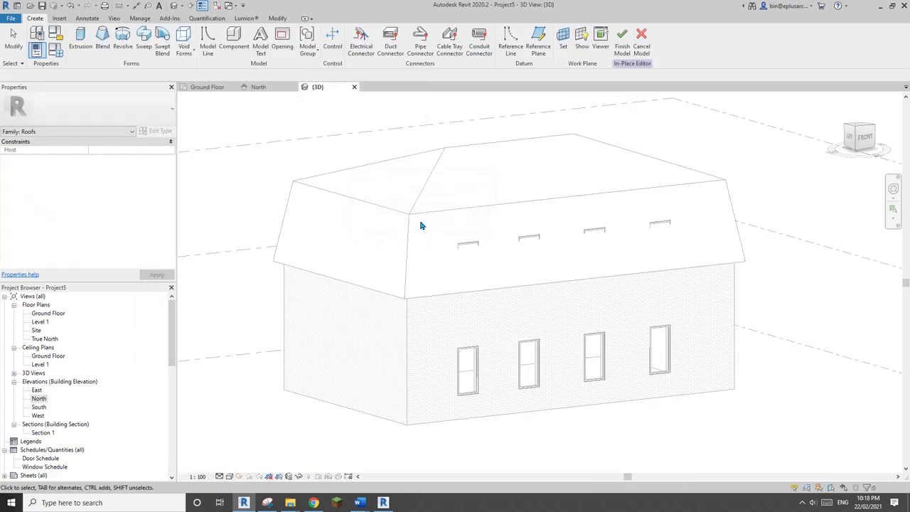
# Step: Set the work plane by picking the face of the front brick wall that contains the windows
pyautogui.keyDown('shift'); pyautogui.moveTo(420, 221); pyautogui.dragTo(482, 241, button='middle'); pyautogui.keyUp('shift')
pyautogui.moveTo(529, 191); pyautogui.dragTo(534, 172, button='middle')
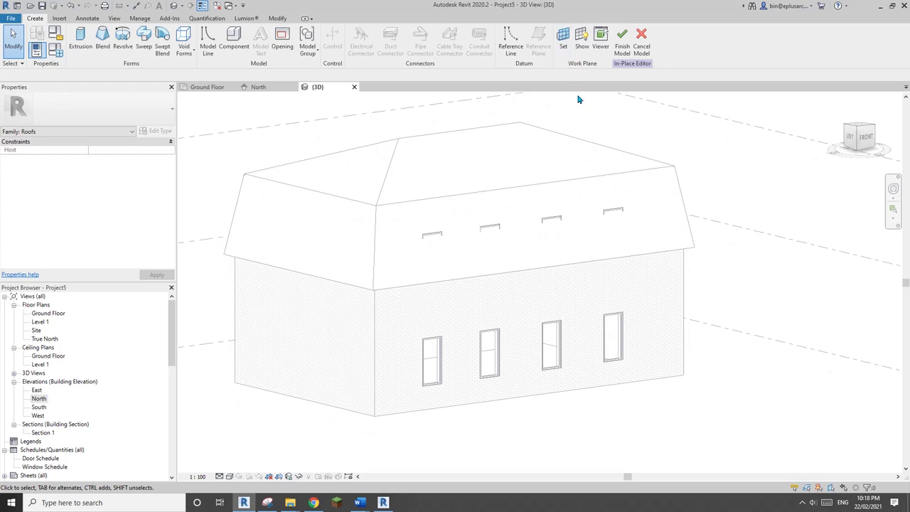
pyautogui.click(565, 47)
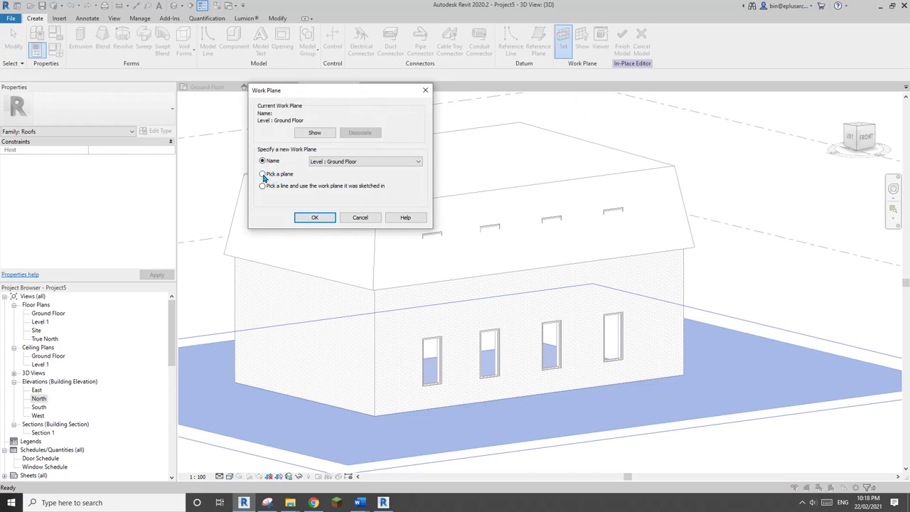
pyautogui.click(313, 219)
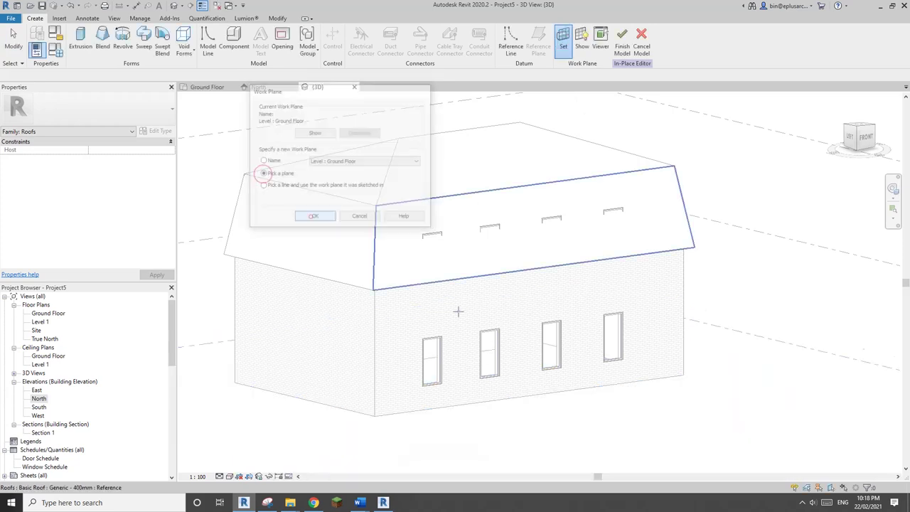
pyautogui.click(554, 300)
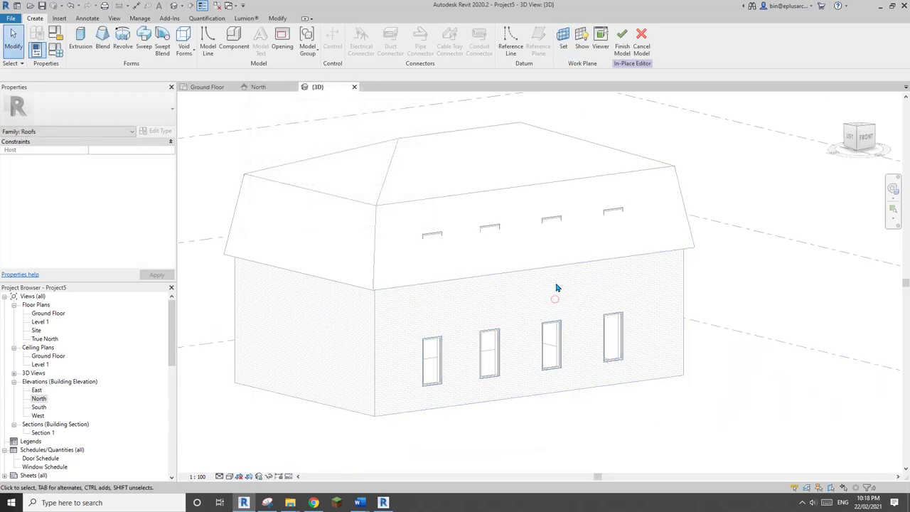
# Step: Start a void extrusion and pick the complete outline of the first upper window as its sketch
pyautogui.click(183, 42)
pyautogui.click(208, 67)
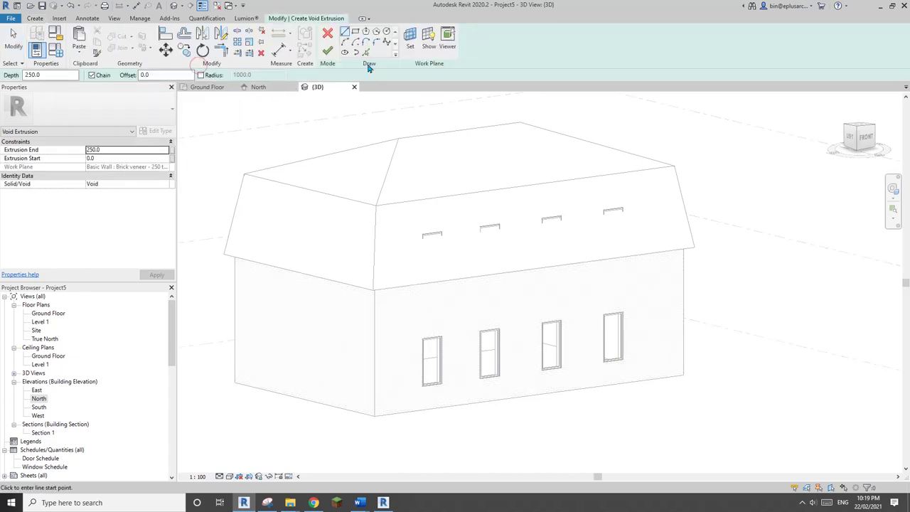
pyautogui.press('f')
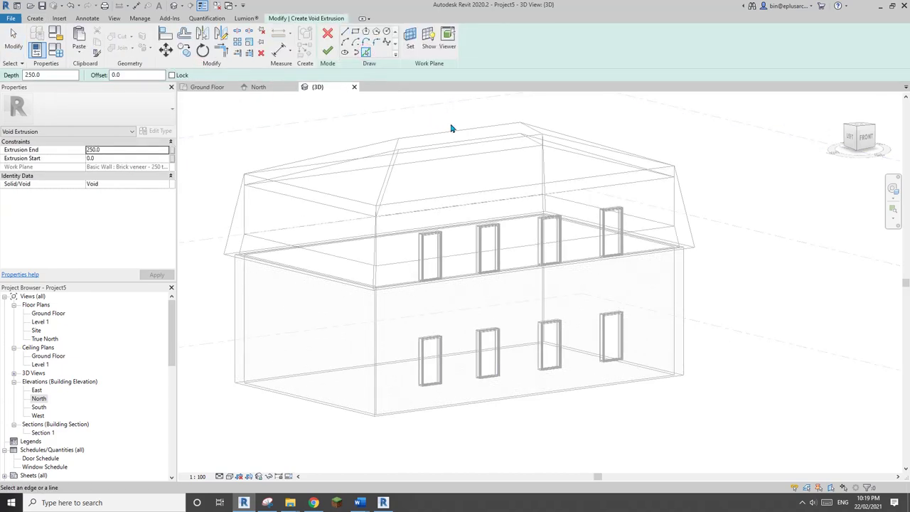
pyautogui.scroll(6, 494, 260)
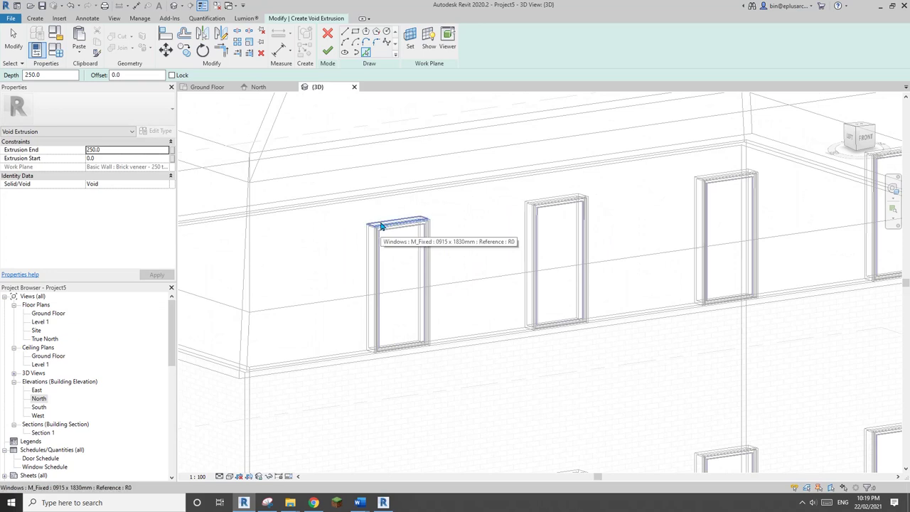
pyautogui.press('Tab')
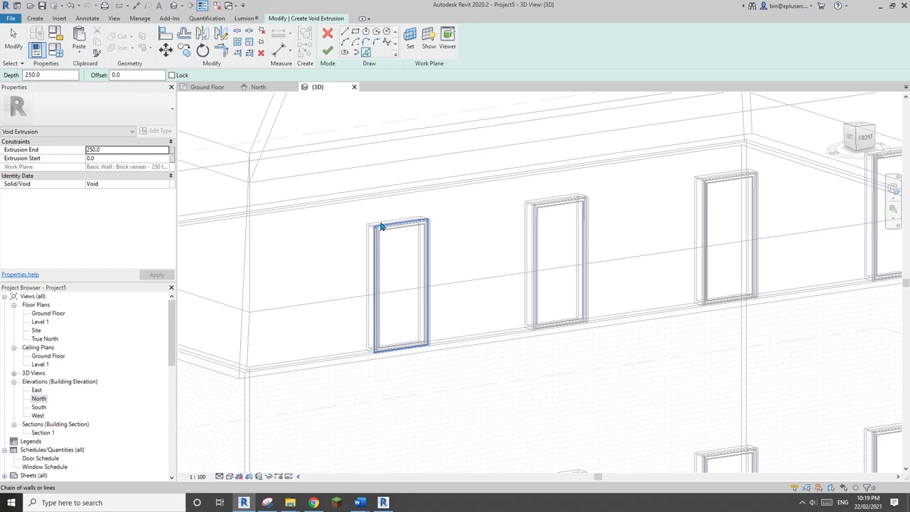
pyautogui.click(381, 226)
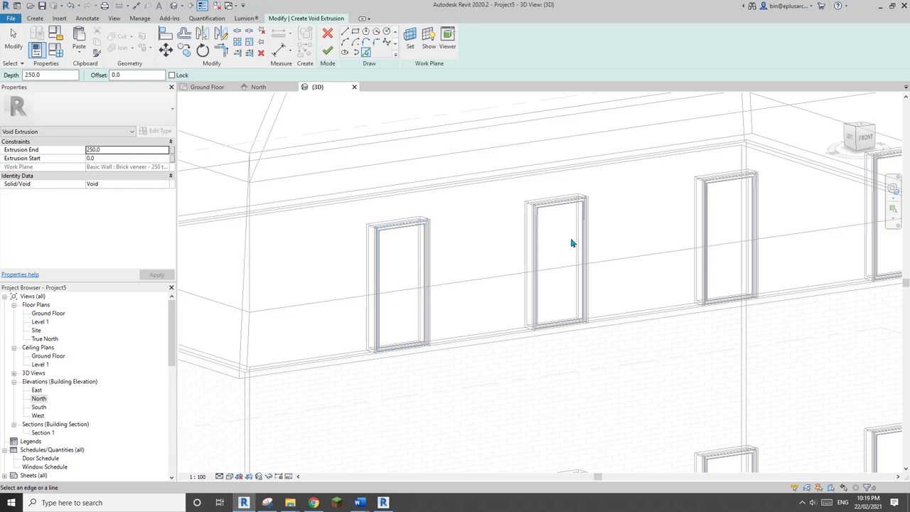
pyautogui.press('Tab')
pyautogui.click(402, 222)
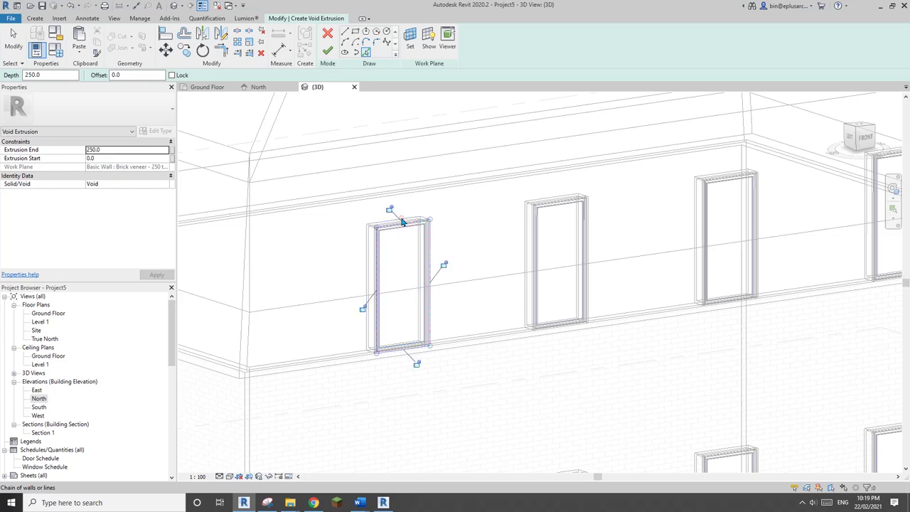
# Step: Add the outlines of the other three upper windows to the void sketch and finish the sketch
pyautogui.scroll(2, 517, 225)
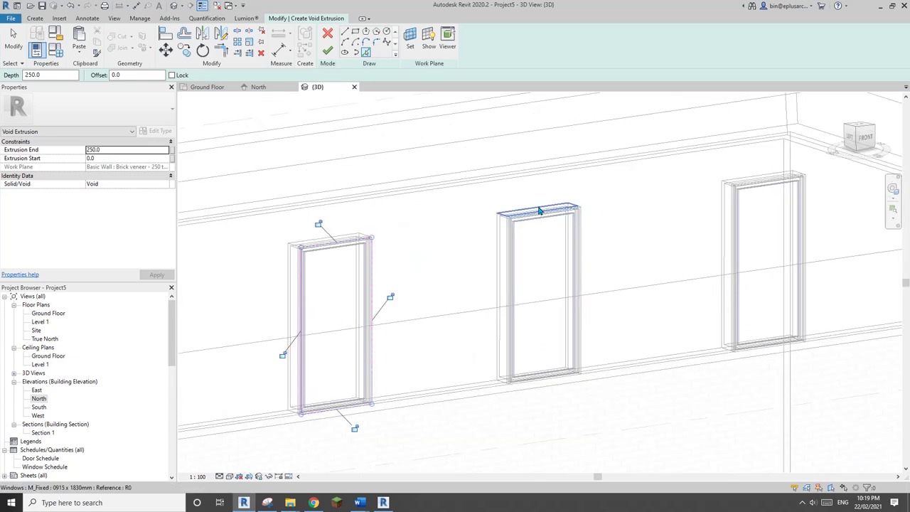
pyautogui.press('Tab')
pyautogui.click(540, 211)
pyautogui.moveTo(710, 205); pyautogui.dragTo(594, 243, button='middle')
pyautogui.scroll(2, 652, 241)
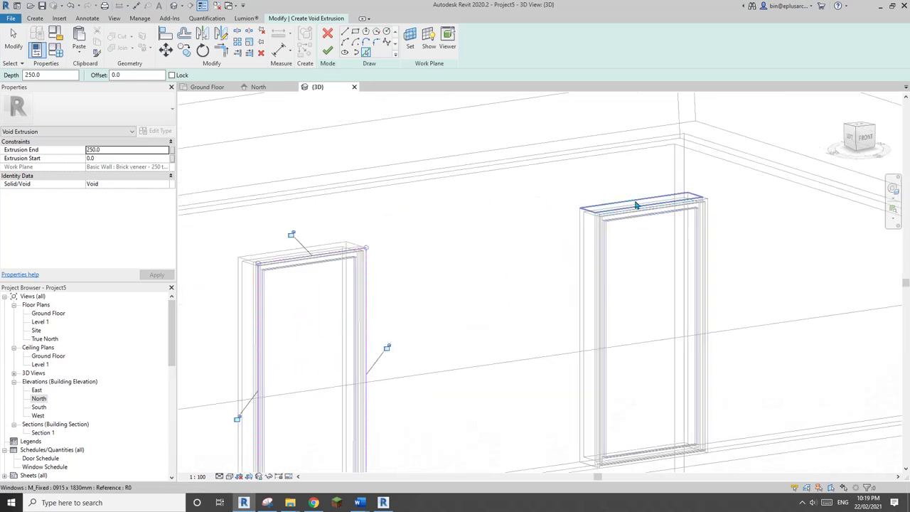
pyautogui.press('Tab')
pyautogui.click(637, 205)
pyautogui.moveTo(839, 164); pyautogui.dragTo(501, 229, button='middle')
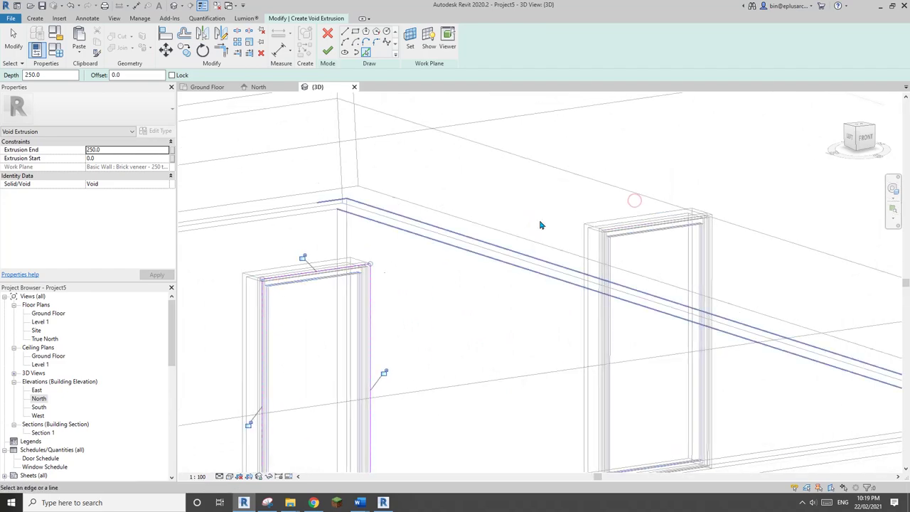
pyautogui.scroll(-5, 469, 244)
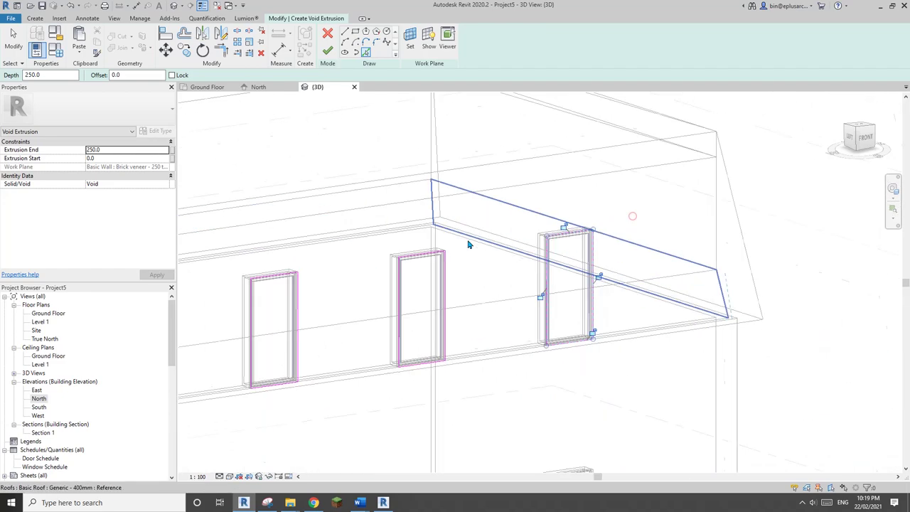
pyautogui.scroll(2, 425, 279)
pyautogui.moveTo(427, 290)
pyautogui.keyDown('shift'); pyautogui.mouseDown(button='middle')
pyautogui.moveTo(492, 304)
pyautogui.moveTo(483, 278)
pyautogui.mouseUp(button='middle'); pyautogui.keyUp('shift')
pyautogui.click(329, 51)
# Step: Stretch the void extrusion to both sides of the wall face, to a total depth of about 2075 mm
pyautogui.scroll(1, 493, 304)
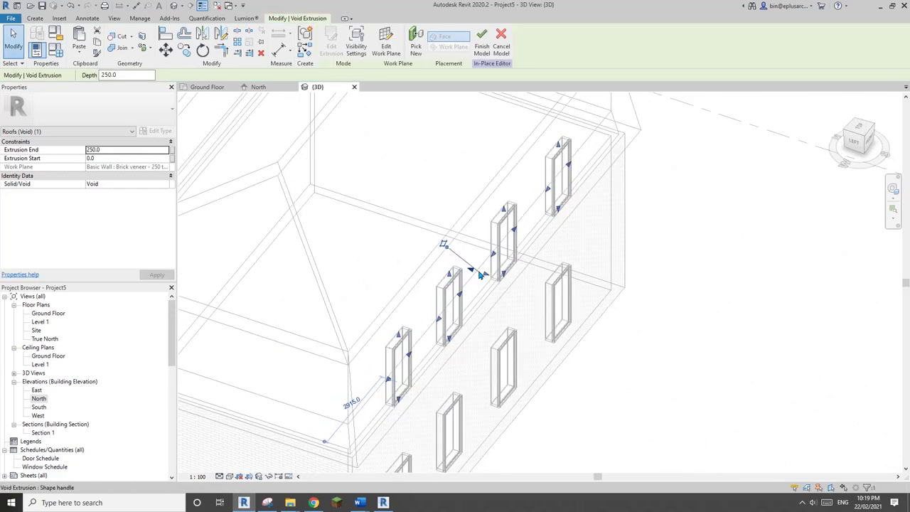
pyautogui.moveTo(487, 279); pyautogui.dragTo(446, 266)
pyautogui.keyDown('shift'); pyautogui.moveTo(478, 266); pyautogui.dragTo(545, 252, button='middle'); pyautogui.keyUp('shift')
pyautogui.keyDown('shift'); pyautogui.moveTo(480, 183); pyautogui.dragTo(460, 187, button='middle'); pyautogui.keyUp('shift')
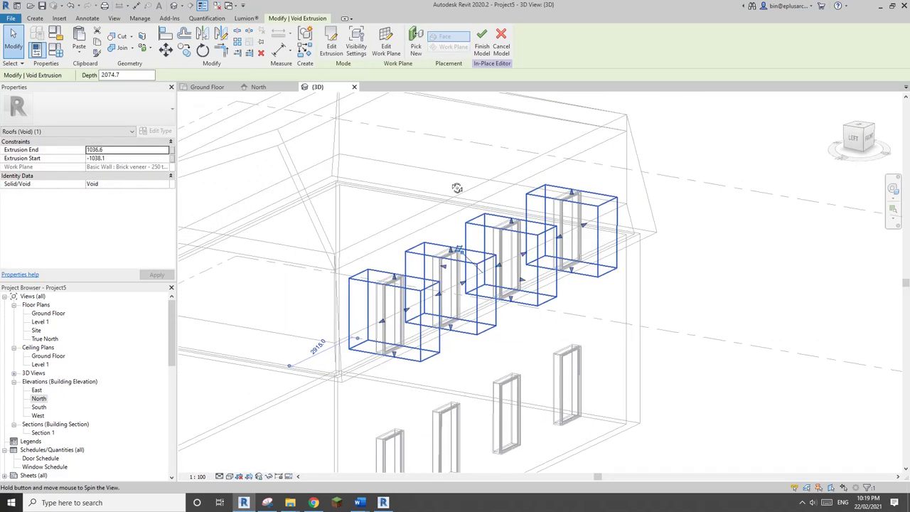
pyautogui.scroll(-2, 499, 219)
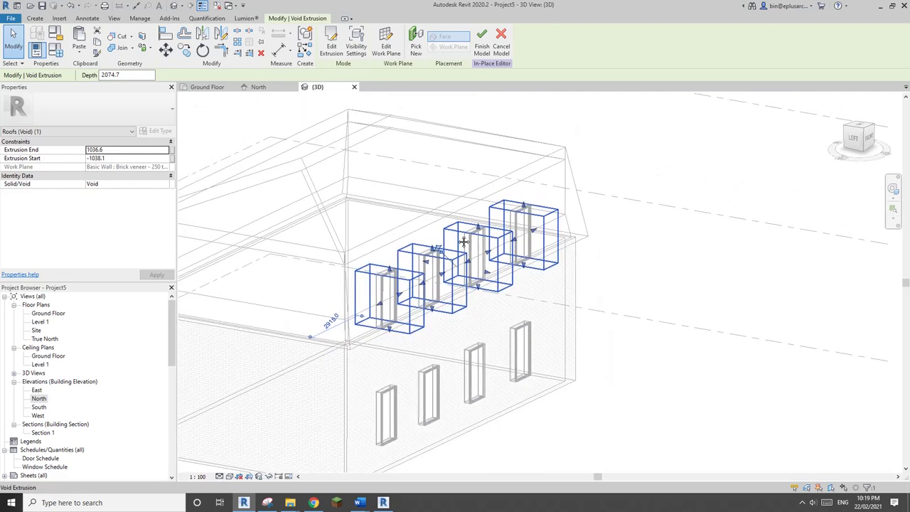
pyautogui.moveTo(456, 229); pyautogui.dragTo(509, 276, button='middle')
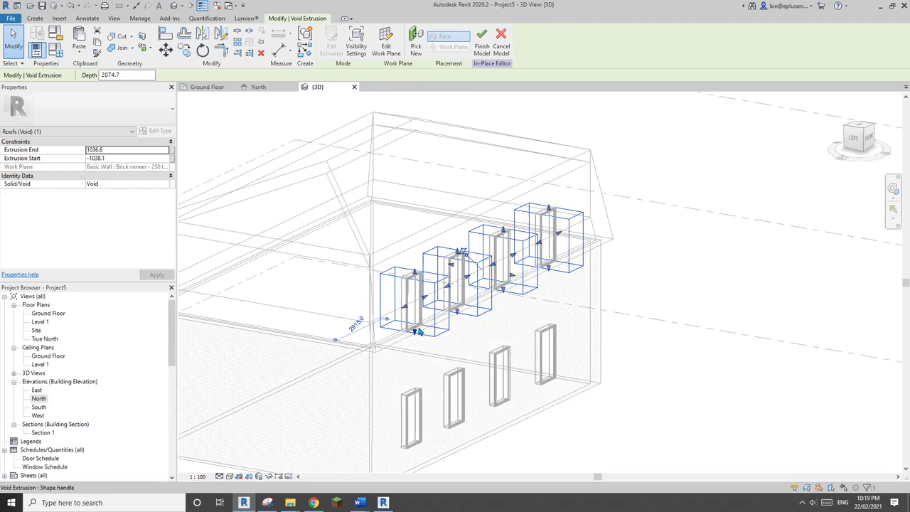
# Step: Show the model shaded and cut the steep lower roof with the void extrusion
pyautogui.press('d')
pyautogui.keyDown('shift'); pyautogui.moveTo(471, 320); pyautogui.dragTo(429, 311, button='middle'); pyautogui.keyUp('shift')
pyautogui.scroll(2, 429, 311)
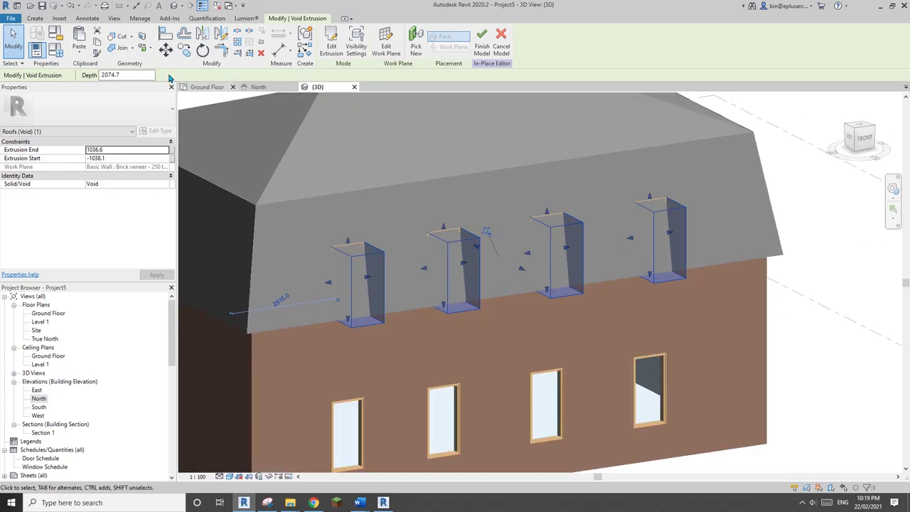
pyautogui.click(123, 37)
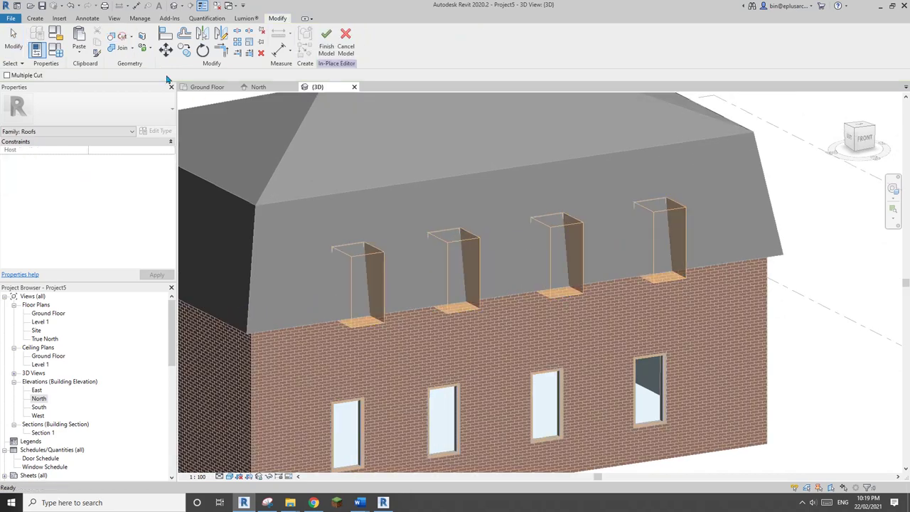
pyautogui.click(385, 222)
pyautogui.click(388, 259)
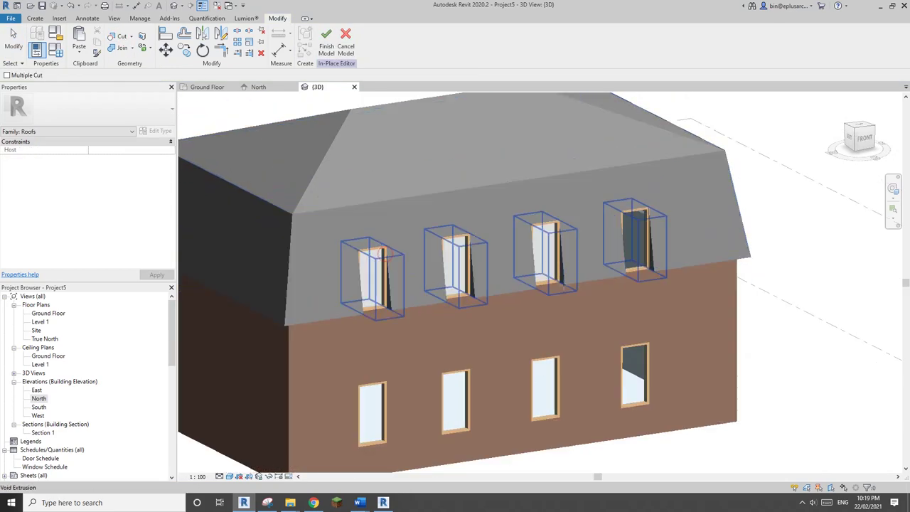
# Step: Finish the in-place model and examine the window openings in the lower roof from the other side
pyautogui.keyDown('shift'); pyautogui.moveTo(564, 286); pyautogui.dragTo(445, 278, button='middle'); pyautogui.keyUp('shift')
pyautogui.click(325, 45)
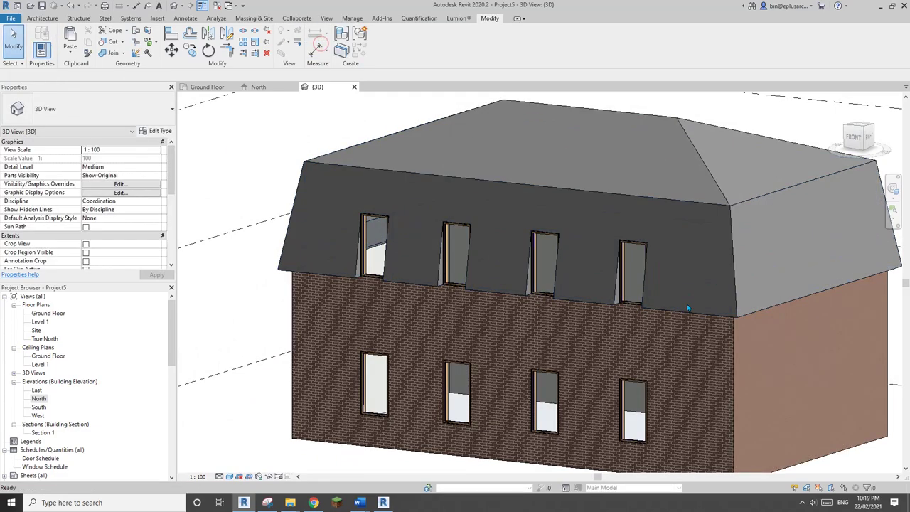
pyautogui.keyDown('shift'); pyautogui.moveTo(689, 308); pyautogui.dragTo(452, 324, button='middle'); pyautogui.keyUp('shift')
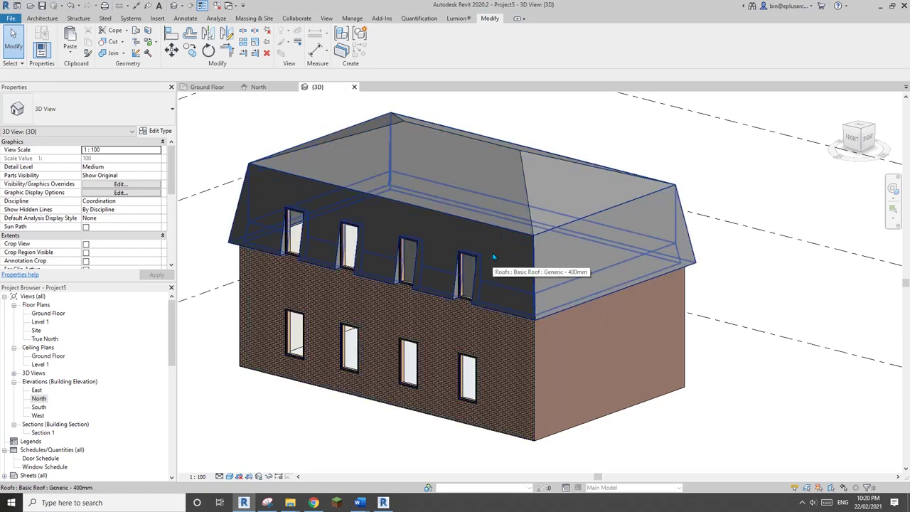
pyautogui.moveTo(489, 250); pyautogui.dragTo(514, 274, button='middle')
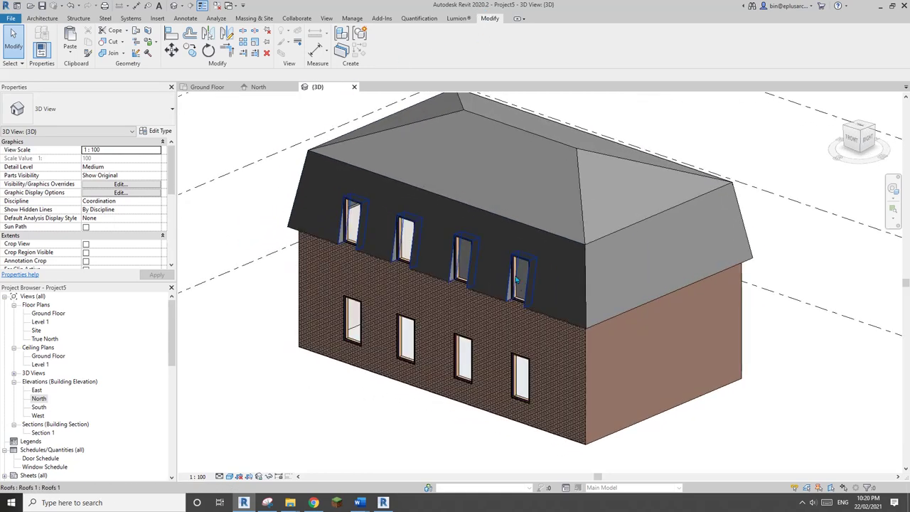
# Step: Switch to the Revit 2021 session and create a new project
pyautogui.click(384, 503)
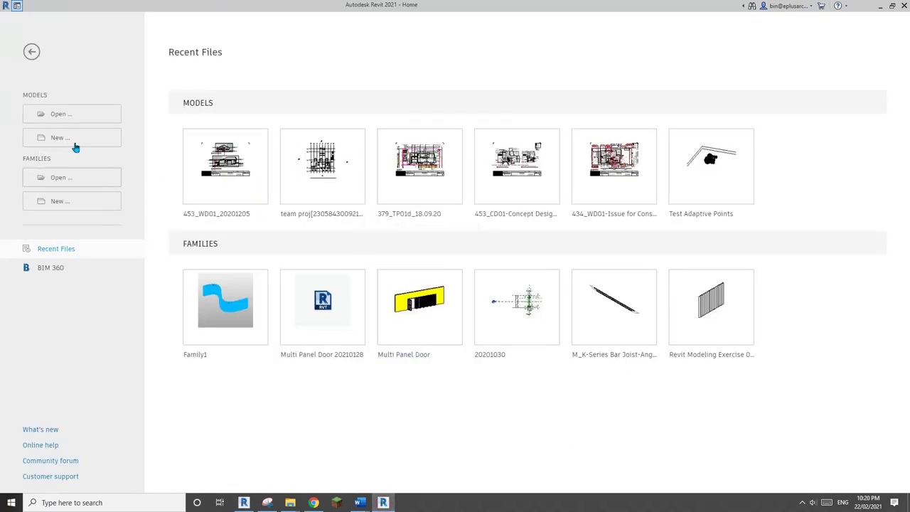
pyautogui.click(65, 139)
pyautogui.click(430, 284)
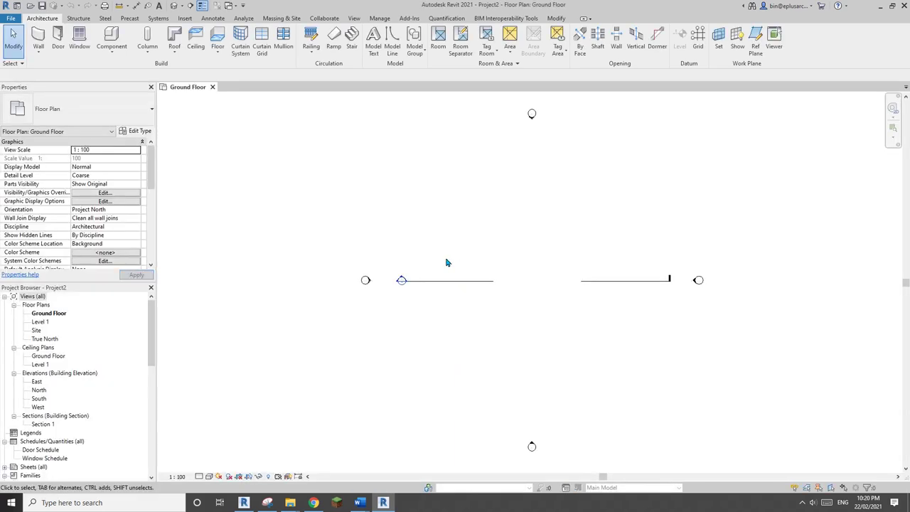
# Step: In the North elevation, copy Level 1 upward by the distance between Ground Floor and Level 1
pyautogui.doubleClick(39, 390)
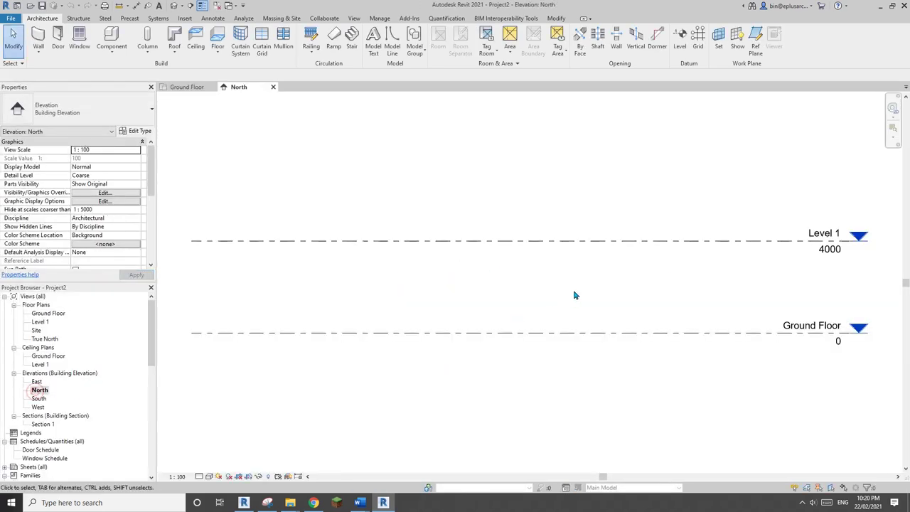
pyautogui.click(619, 242)
pyautogui.press('c')
pyautogui.press('o')
pyautogui.click(608, 331)
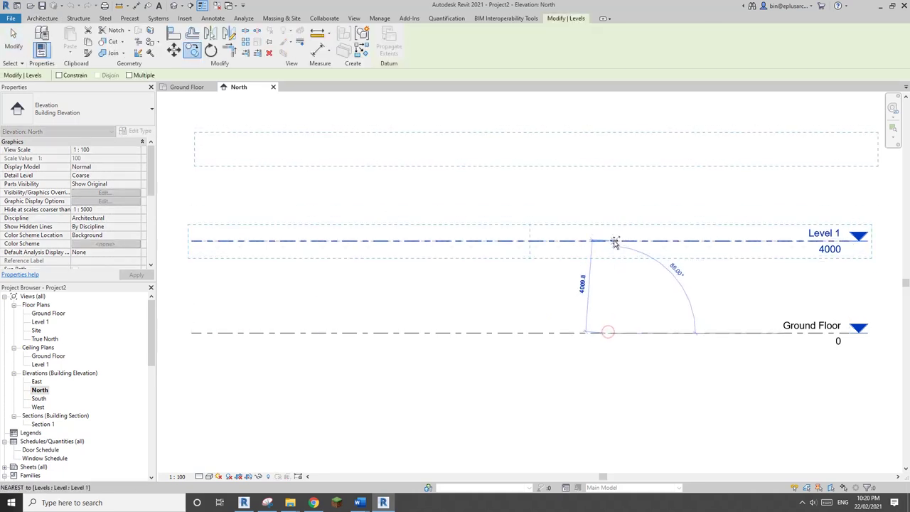
pyautogui.click(609, 240)
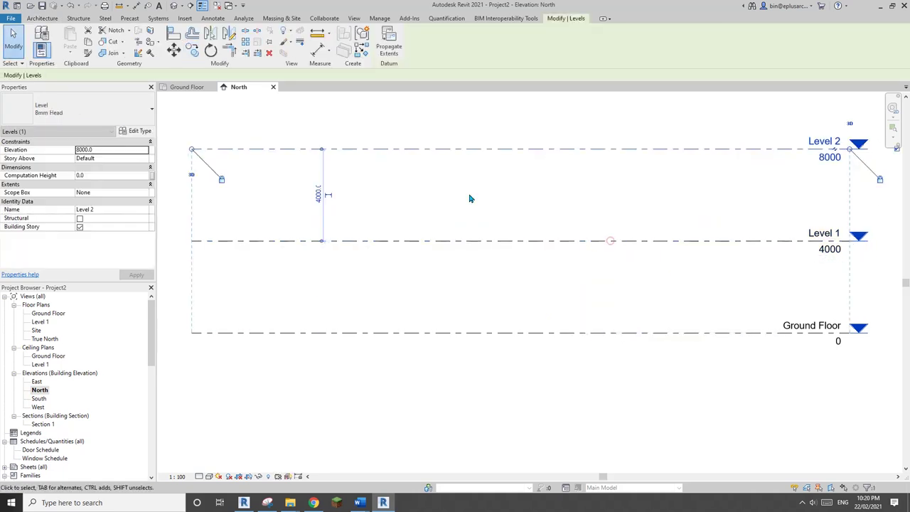
# Step: In the 3D view, draw a rectangle of Brick veneer - 250 timber walls, about 7800 by 13500 mm
pyautogui.click(173, 7)
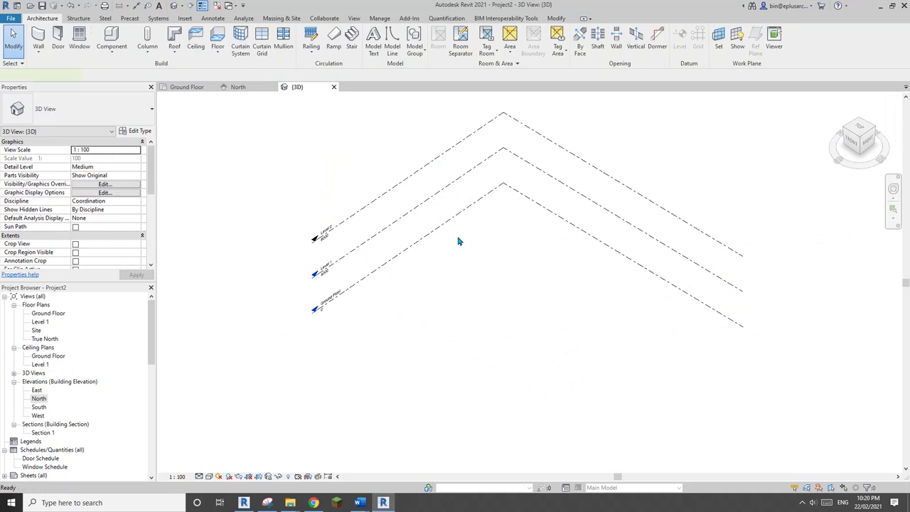
pyautogui.press('w')
pyautogui.press('a')
pyautogui.click(72, 108)
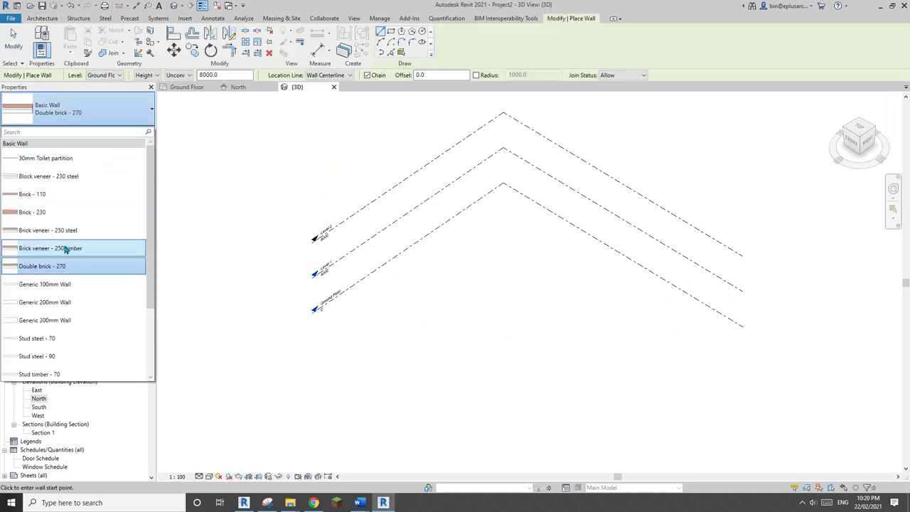
pyautogui.click(65, 248)
pyautogui.click(392, 32)
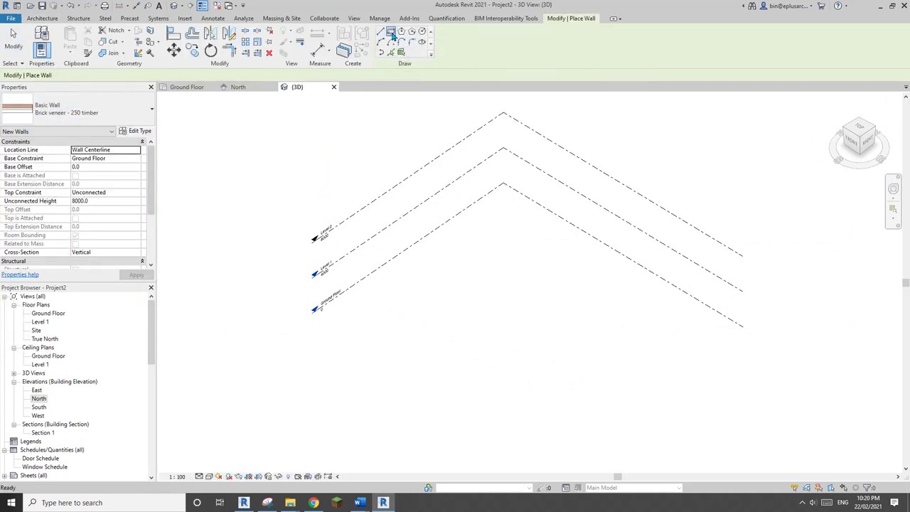
pyautogui.click(492, 251)
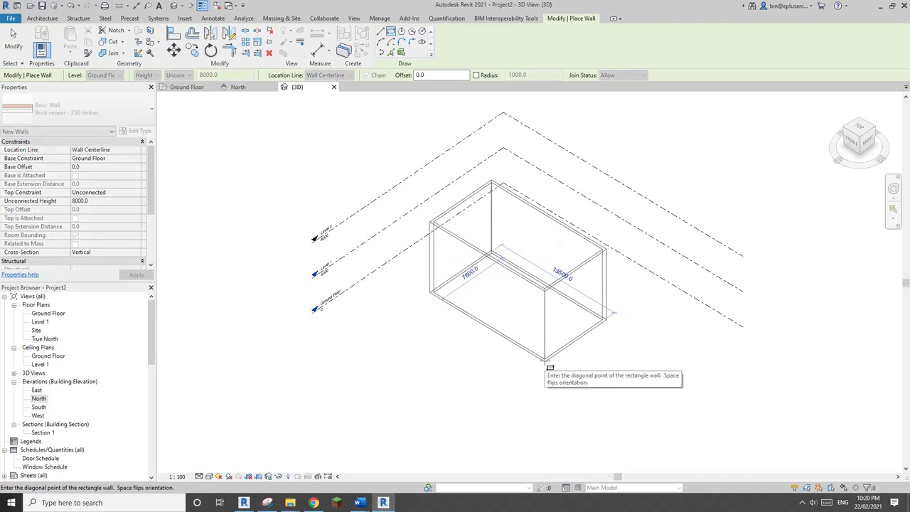
pyautogui.click(548, 368)
pyautogui.press('Escape')
pyautogui.press('Escape')
# Step: Set the top constraint of all four walls to Level 1
pyautogui.click(569, 304)
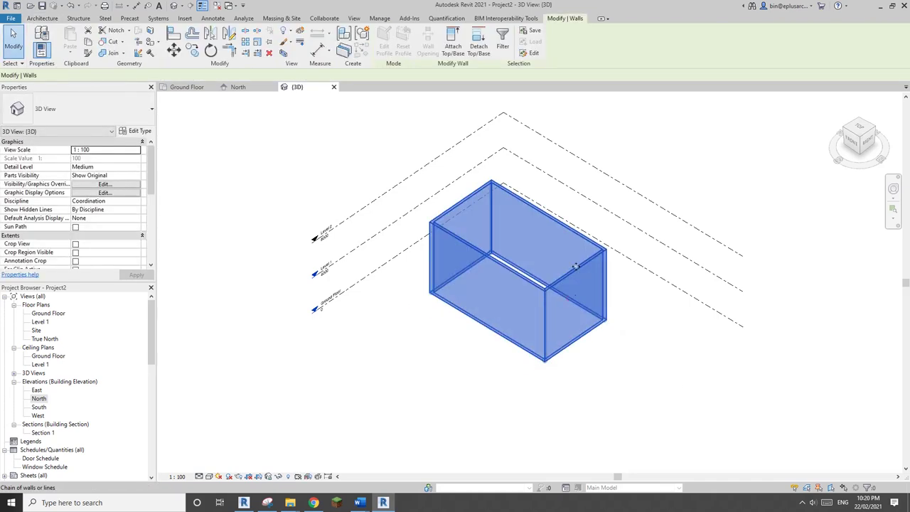
pyautogui.click(135, 192)
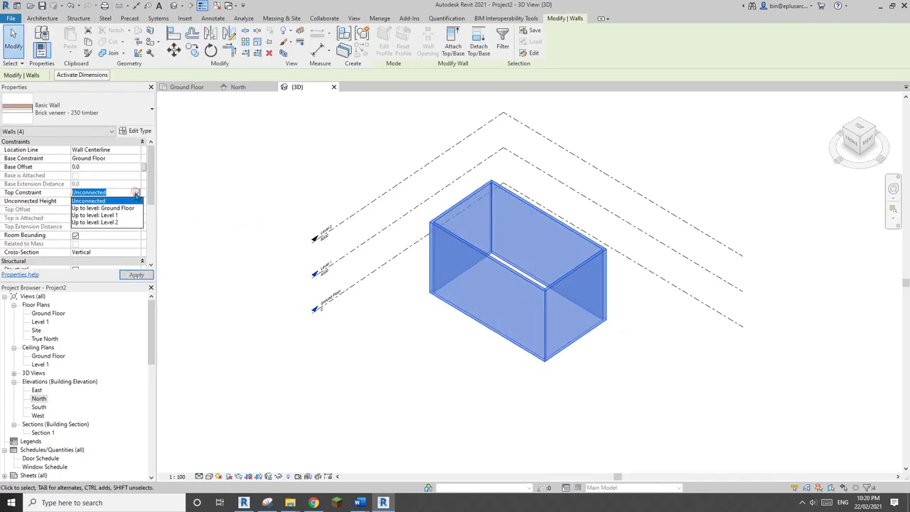
pyautogui.click(107, 214)
# Step: Place one M_Fixed 0915 x 1830mm window near the left end of the long front wall
pyautogui.scroll(2, 562, 256)
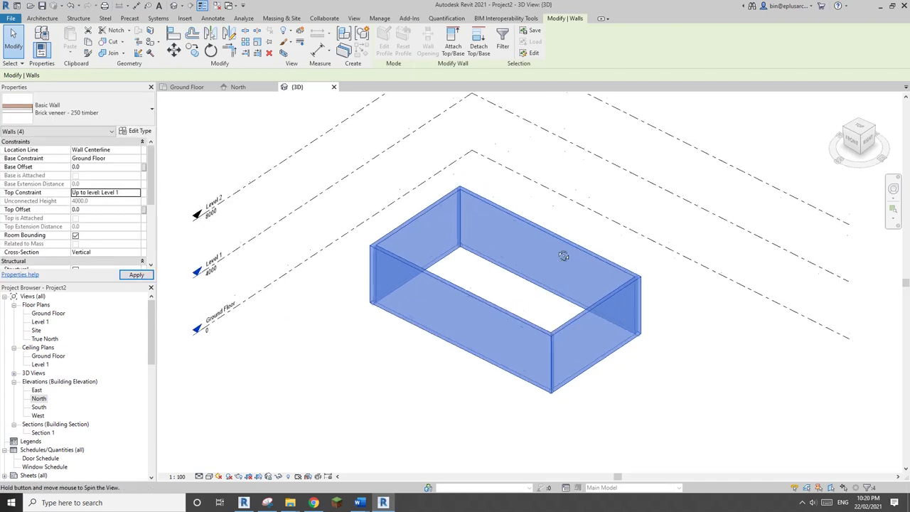
pyautogui.press('w')
pyautogui.press('n')
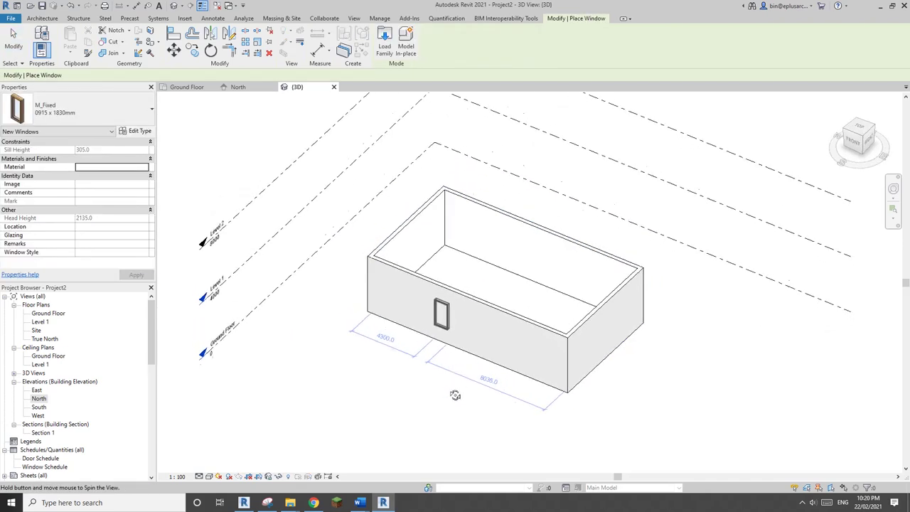
pyautogui.click(407, 304)
pyautogui.press('Escape')
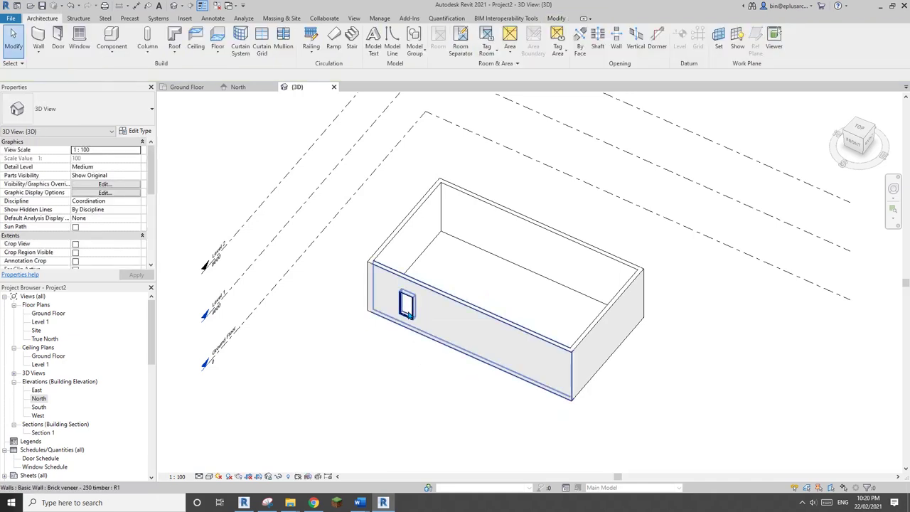
# Step: Set the sill height of the window on the long front wall to 900
pyautogui.click(409, 318)
pyautogui.press('Escape')
pyautogui.click(409, 319)
pyautogui.press('Escape')
pyautogui.click(406, 306)
pyautogui.click(122, 159)
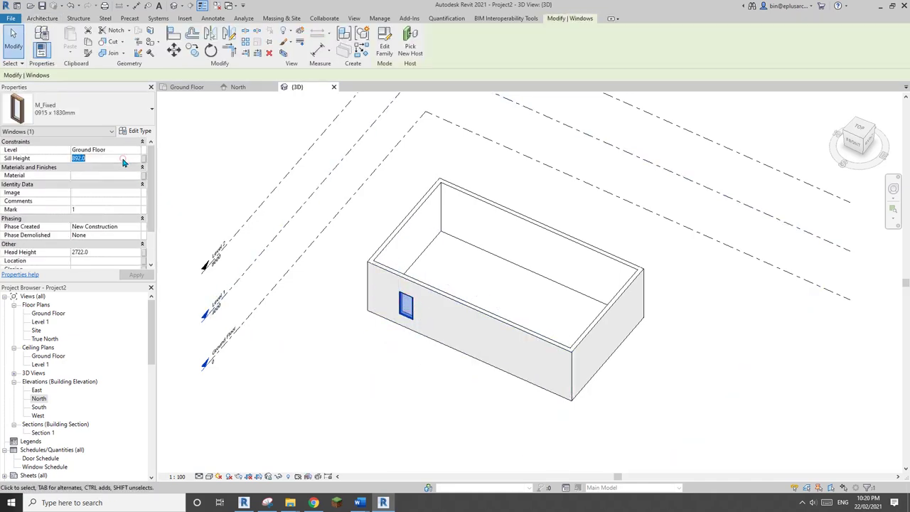
pyautogui.write('900')
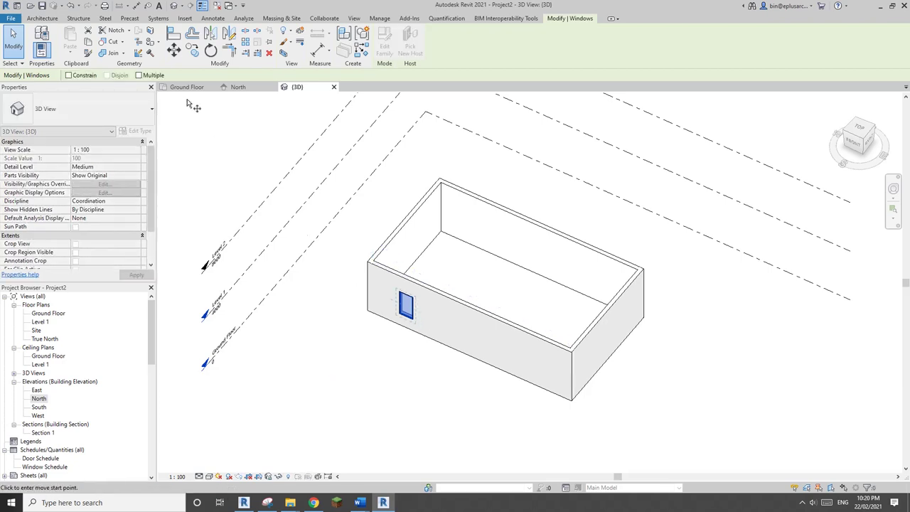
# Step: Make three copies of the window along the front wall, roughly evenly spaced, the last about 2700 mm beyond the third
pyautogui.click(150, 76)
pyautogui.click(403, 354)
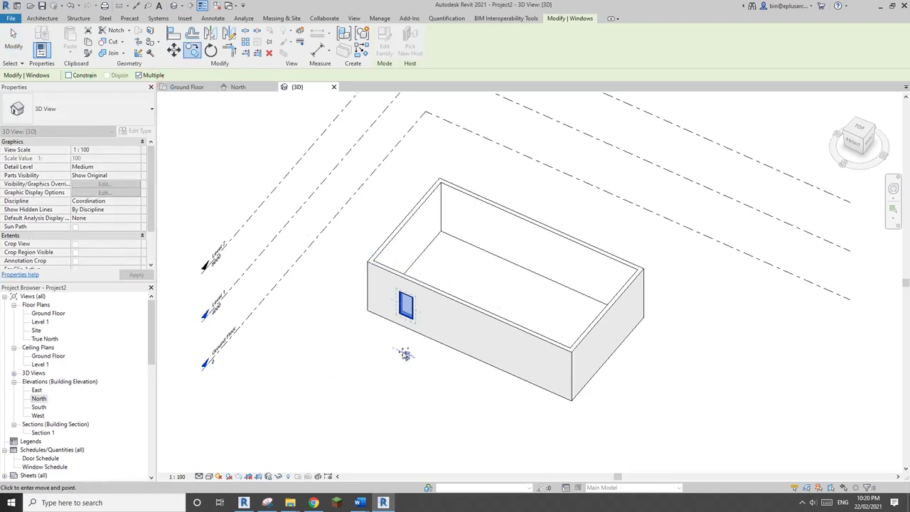
pyautogui.click(442, 369)
pyautogui.click(483, 386)
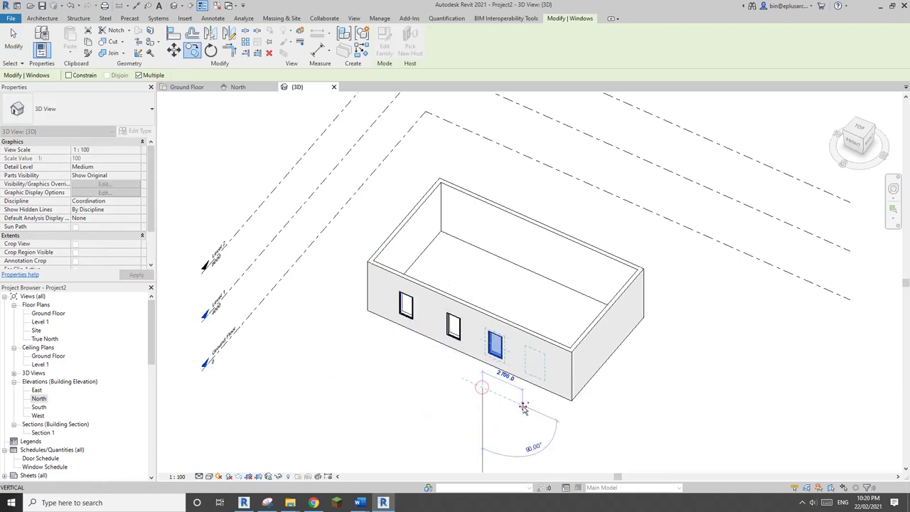
pyautogui.click(525, 408)
pyautogui.press('Escape')
pyautogui.press('Escape')
# Step: Copy all four walls with their windows to the clipboard and paste them aligned to Level 1
pyautogui.scroll(1, 519, 400)
pyautogui.keyDown('shift'); pyautogui.moveTo(520, 401); pyautogui.dragTo(501, 329, button='middle'); pyautogui.keyUp('shift')
pyautogui.scroll(-4, 501, 330)
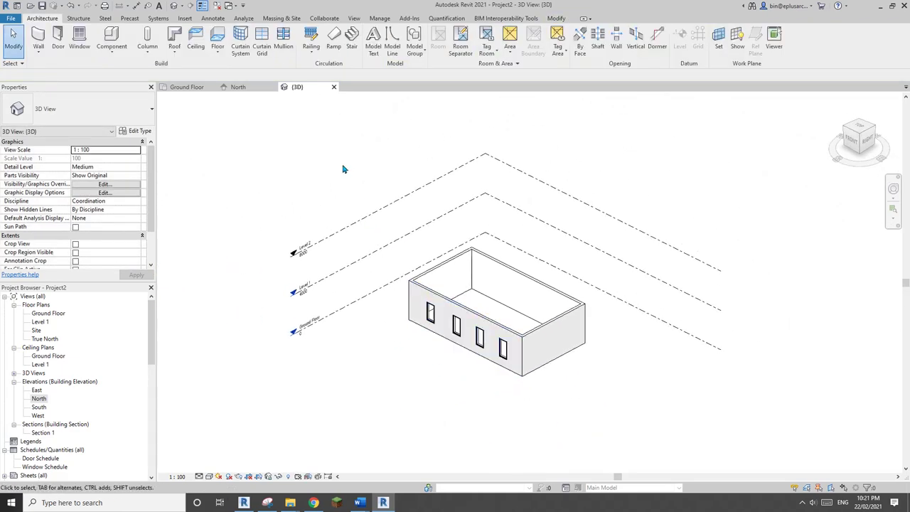
pyautogui.moveTo(344, 166); pyautogui.dragTo(629, 428)
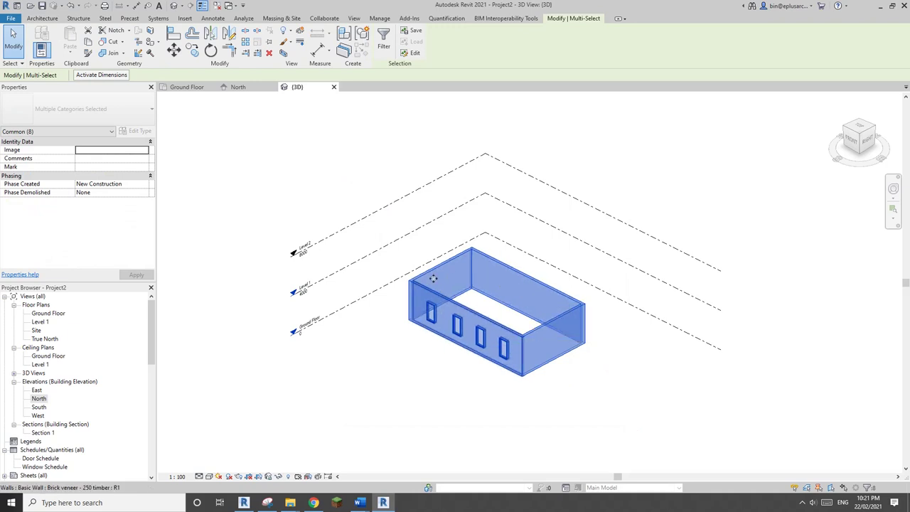
pyautogui.click(367, 141)
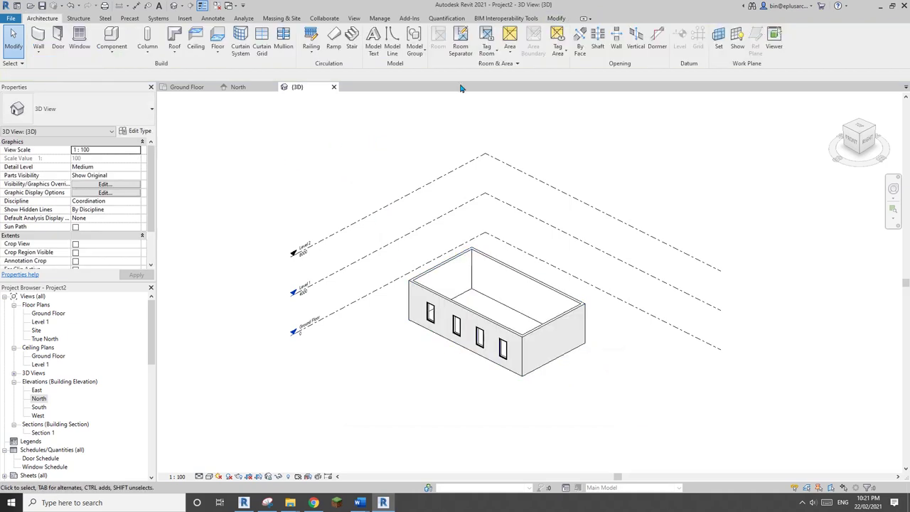
pyautogui.click(557, 19)
pyautogui.click(71, 55)
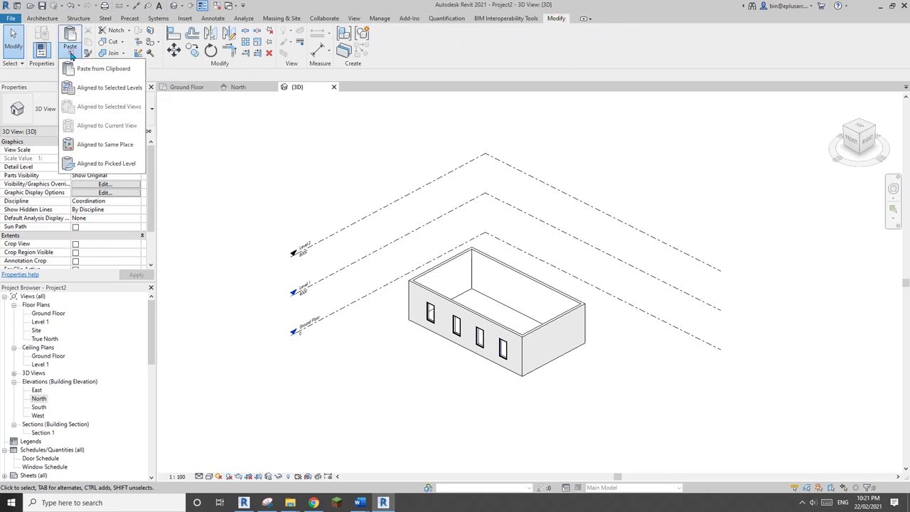
pyautogui.click(94, 88)
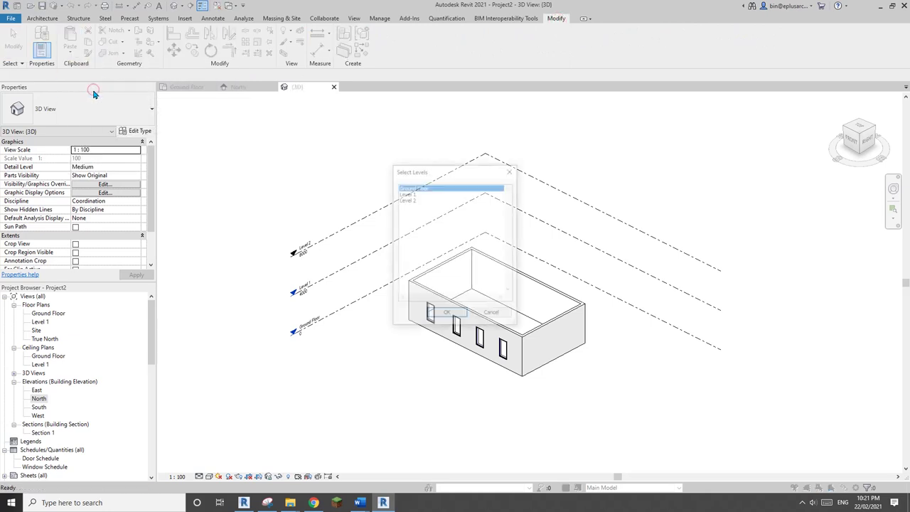
pyautogui.click(409, 193)
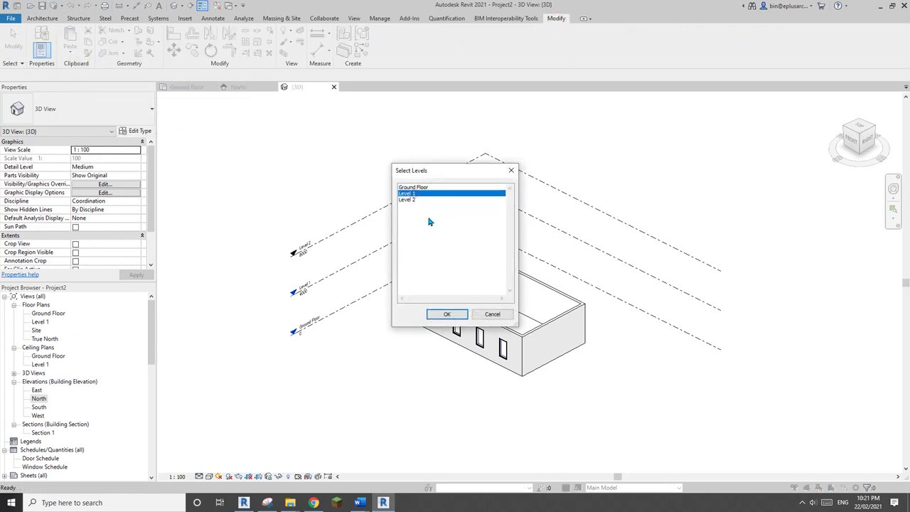
pyautogui.click(453, 315)
pyautogui.scroll(2, 512, 326)
pyautogui.keyDown('shift'); pyautogui.moveTo(512, 325); pyautogui.dragTo(612, 322, button='middle'); pyautogui.keyUp('shift')
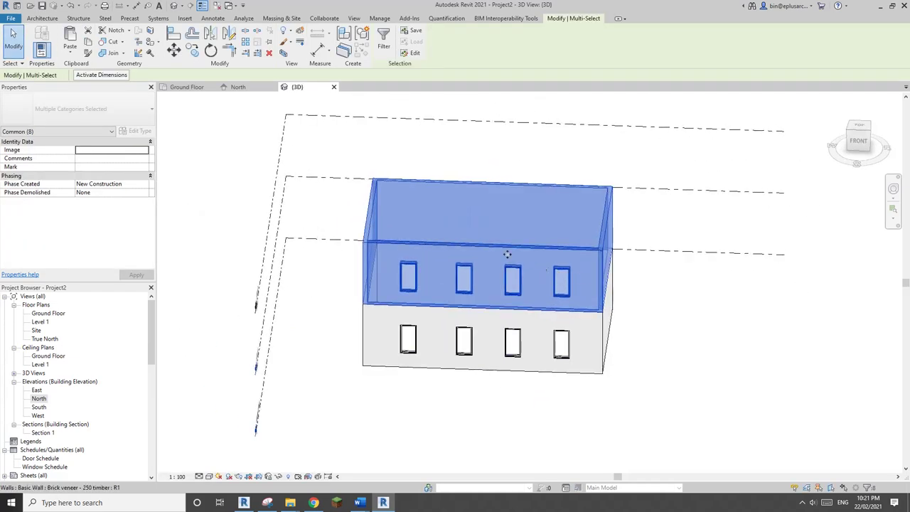
pyautogui.keyDown('shift'); pyautogui.moveTo(507, 254); pyautogui.dragTo(404, 265, button='middle'); pyautogui.keyUp('shift')
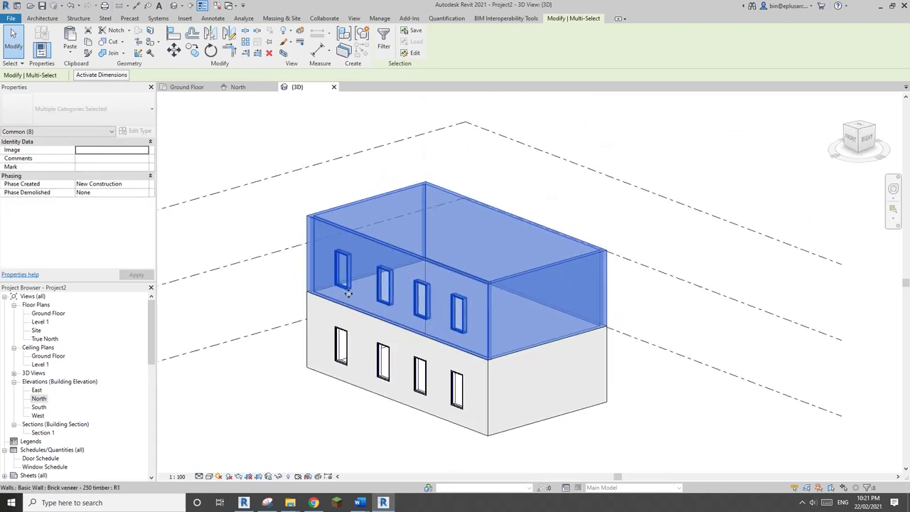
pyautogui.press('Escape')
# Step: Set the cross-section of the four upper walls to Slanted with an angle from vertical of 10°
pyautogui.keyDown('shift'); pyautogui.moveTo(470, 306); pyautogui.dragTo(505, 358, button='middle'); pyautogui.keyUp('shift')
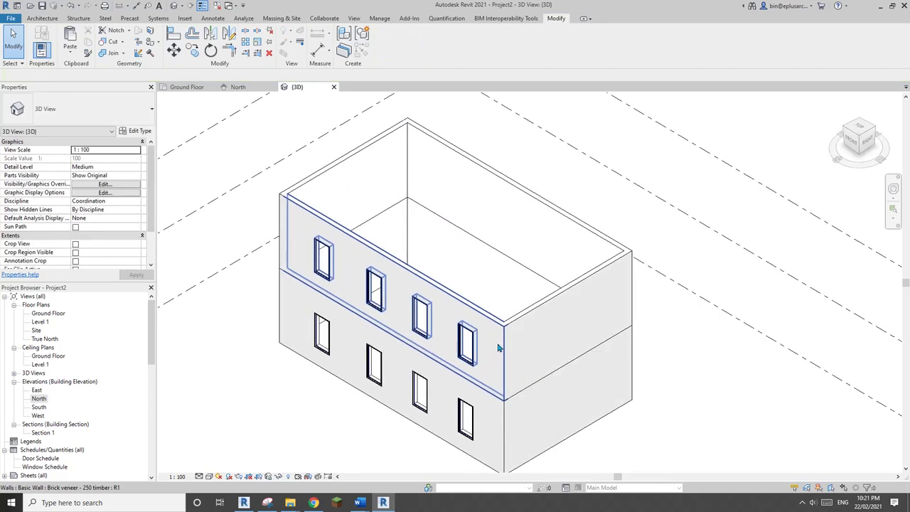
pyautogui.press('Tab')
pyautogui.click(498, 348)
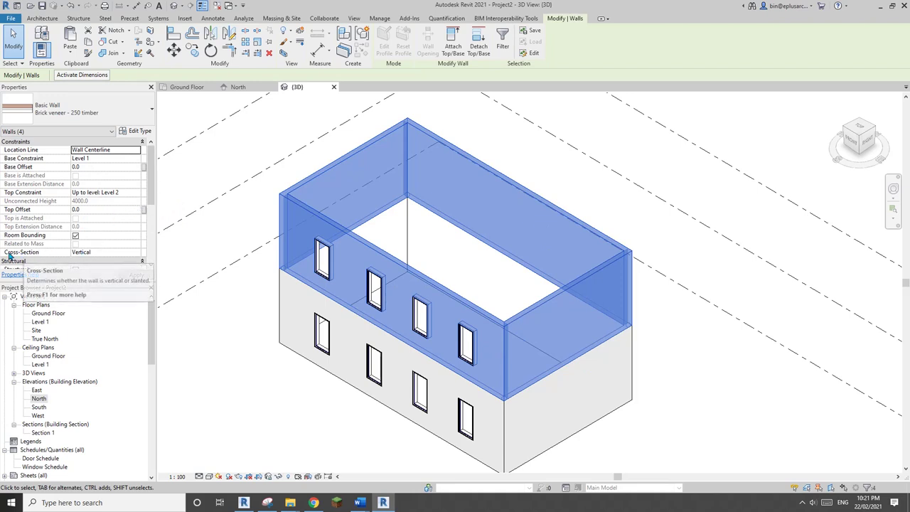
pyautogui.click(135, 254)
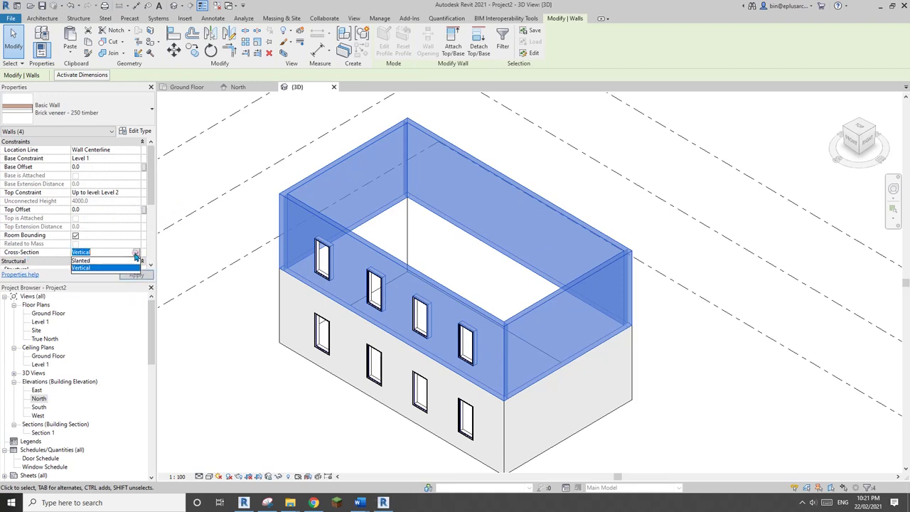
pyautogui.click(80, 260)
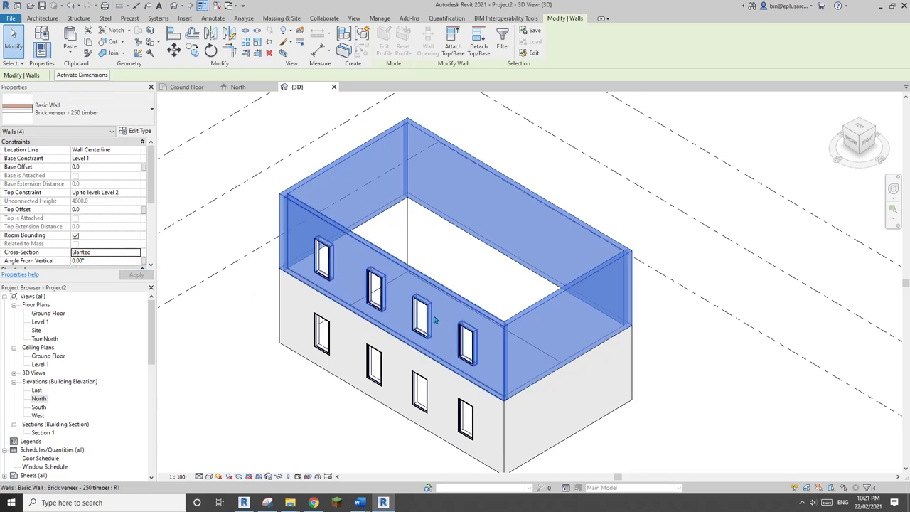
pyautogui.click(103, 262)
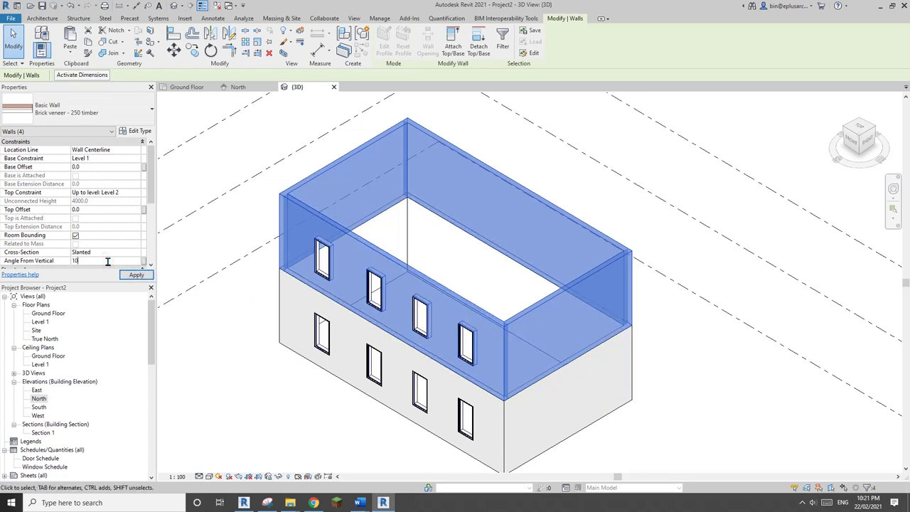
pyautogui.write('10')
# Step: Inspect the slanted walls in 3D, open the North elevation and clear the wall selection
pyautogui.keyDown('shift'); pyautogui.moveTo(465, 238); pyautogui.dragTo(432, 365, button='middle'); pyautogui.keyUp('shift')
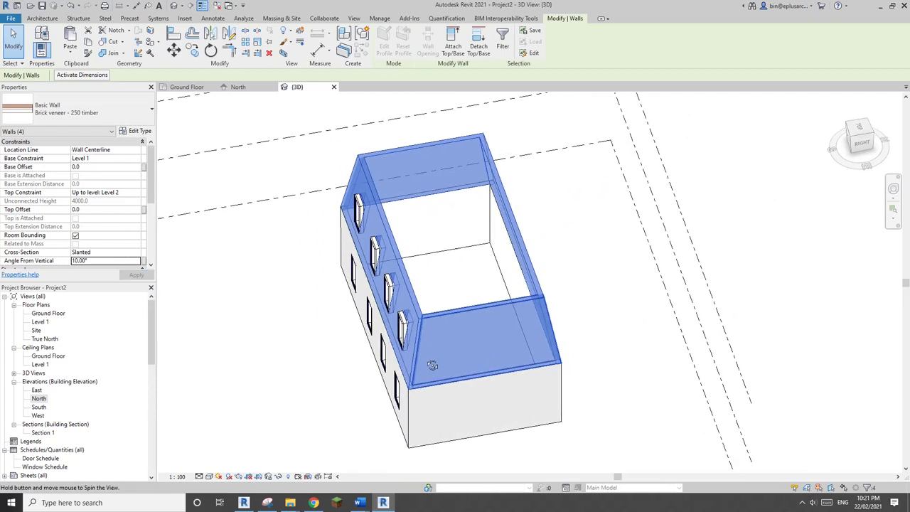
pyautogui.scroll(2, 433, 364)
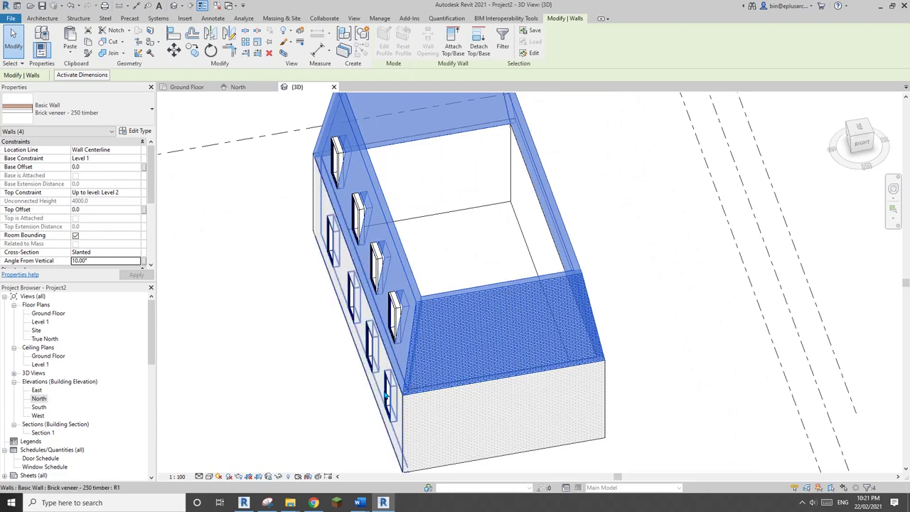
pyautogui.moveTo(359, 394); pyautogui.dragTo(344, 364, button='middle')
pyautogui.keyDown('shift'); pyautogui.moveTo(345, 364); pyautogui.dragTo(343, 374, button='middle'); pyautogui.keyUp('shift')
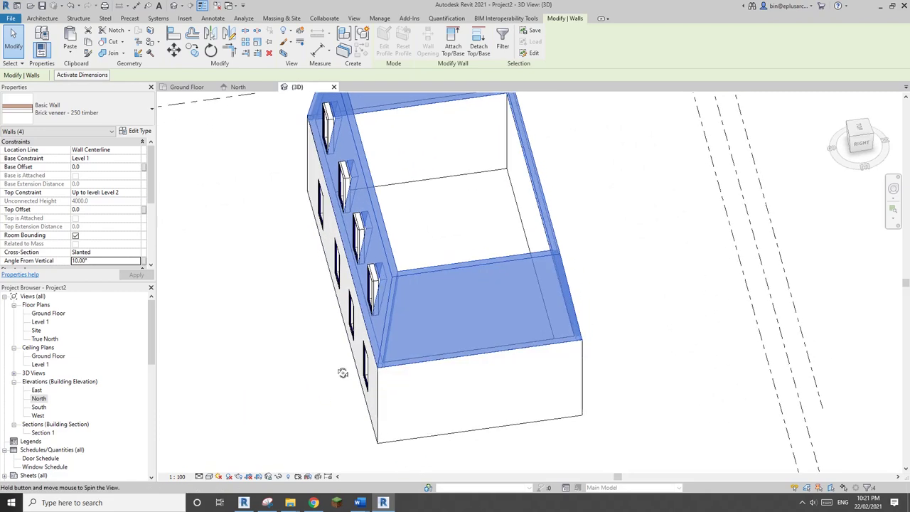
pyautogui.doubleClick(39, 398)
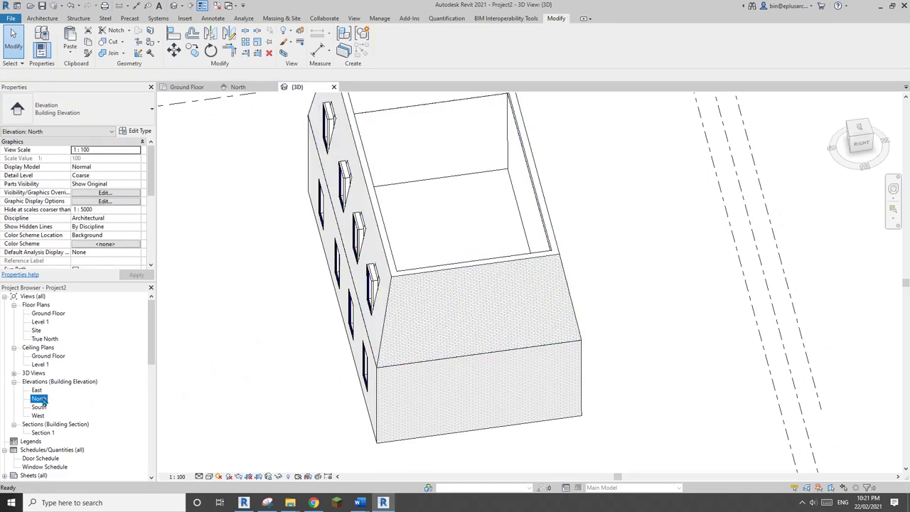
pyautogui.moveTo(565, 312); pyautogui.dragTo(472, 331, button='middle')
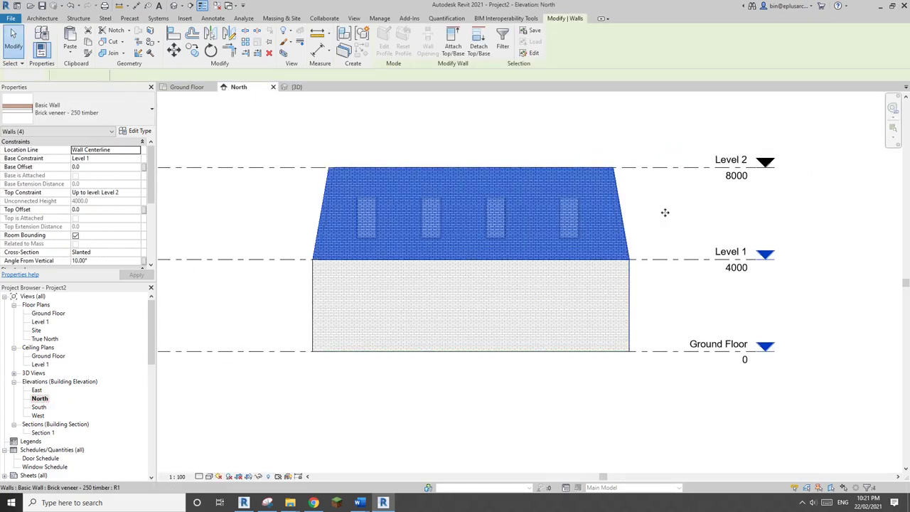
pyautogui.click(665, 212)
# Step: Add an aligned dimension from the lower wall's outer face to the slanted wall's top corner, placed above the building
pyautogui.scroll(1, 633, 211)
pyautogui.moveTo(634, 211); pyautogui.dragTo(569, 259, button='middle')
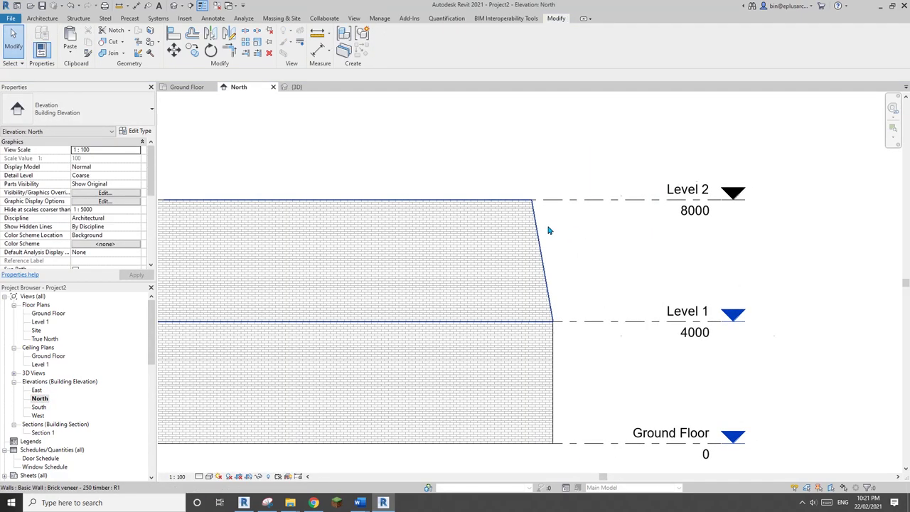
pyautogui.scroll(1, 549, 231)
pyautogui.moveTo(559, 355); pyautogui.dragTo(554, 319, button='middle')
pyautogui.press('d')
pyautogui.press('i')
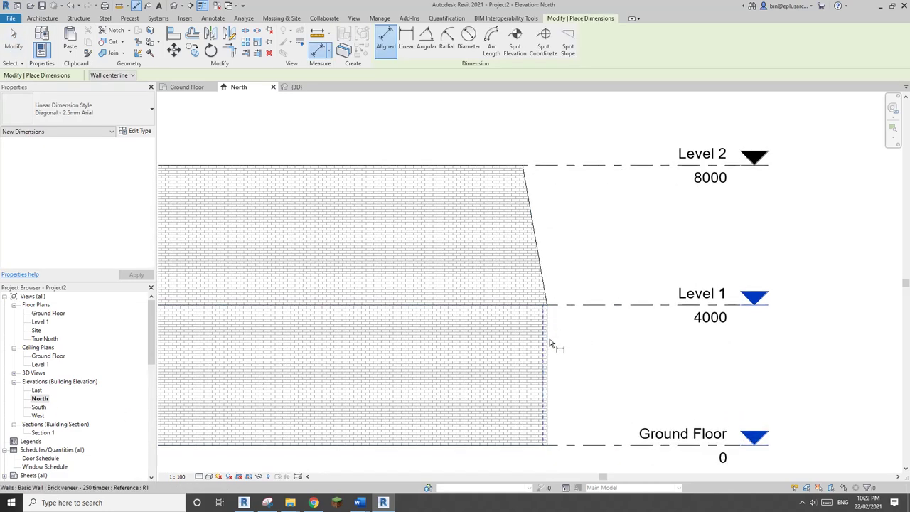
pyautogui.click(550, 346)
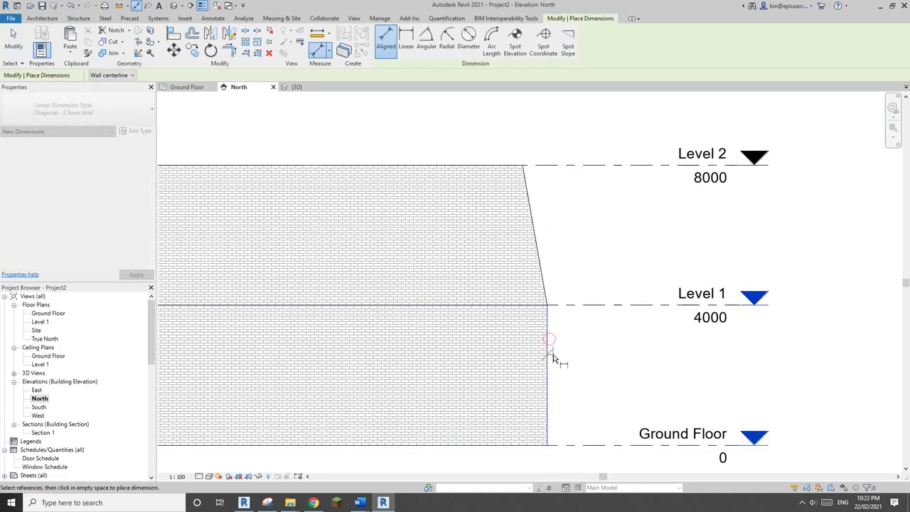
pyautogui.scroll(2, 541, 164)
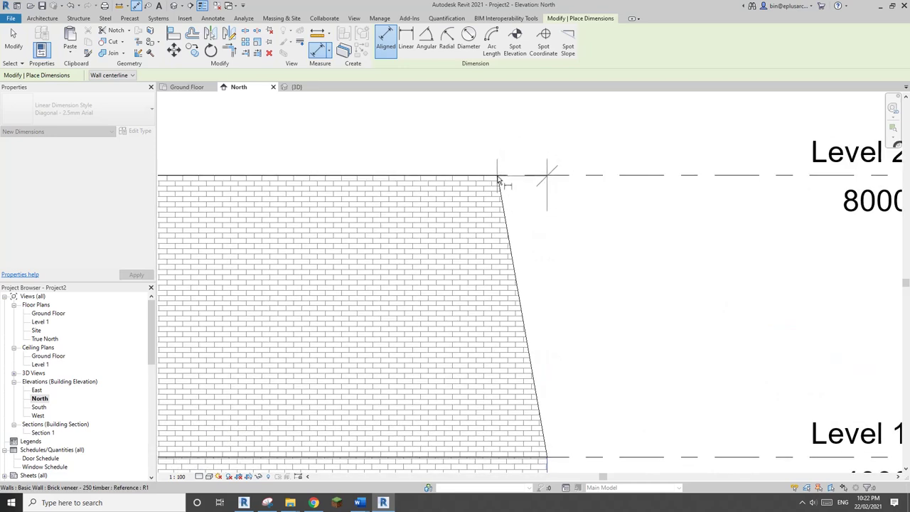
pyautogui.scroll(-1, 510, 174)
pyautogui.scroll(-1, 512, 174)
pyautogui.click(525, 142)
pyautogui.press('Escape')
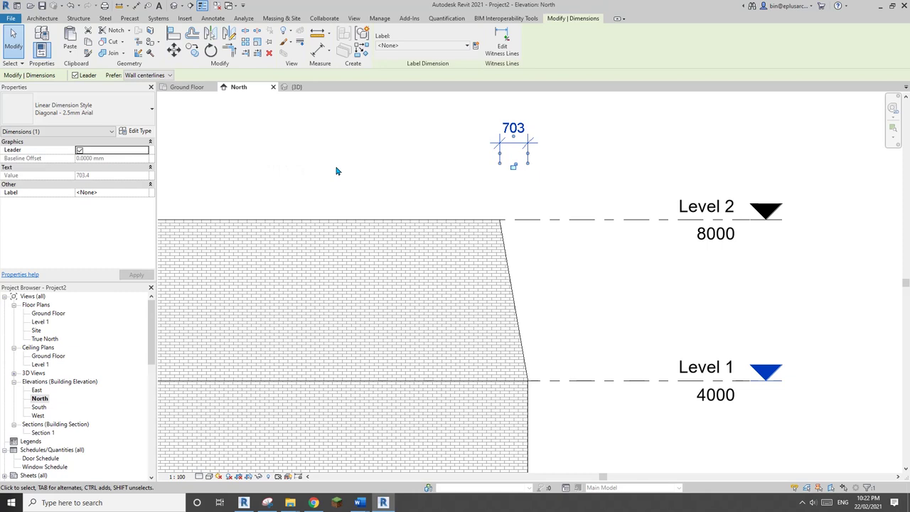
pyautogui.scroll(-1, 545, 131)
pyautogui.click(308, 124)
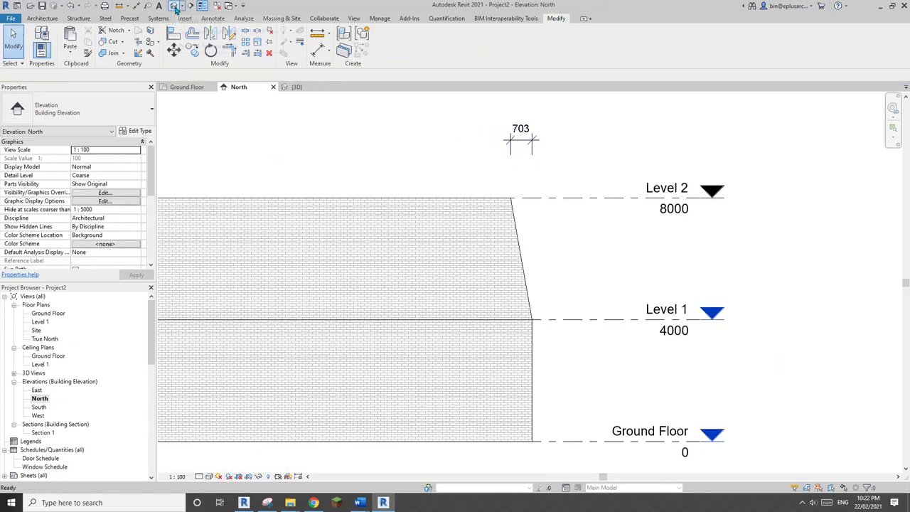
# Step: In the 3D view, offset the whole chain of slanted Level 1 walls outward by 703.4 as a copy
pyautogui.click(176, 8)
pyautogui.keyDown('shift'); pyautogui.moveTo(450, 225); pyautogui.dragTo(460, 302, button='middle'); pyautogui.keyUp('shift')
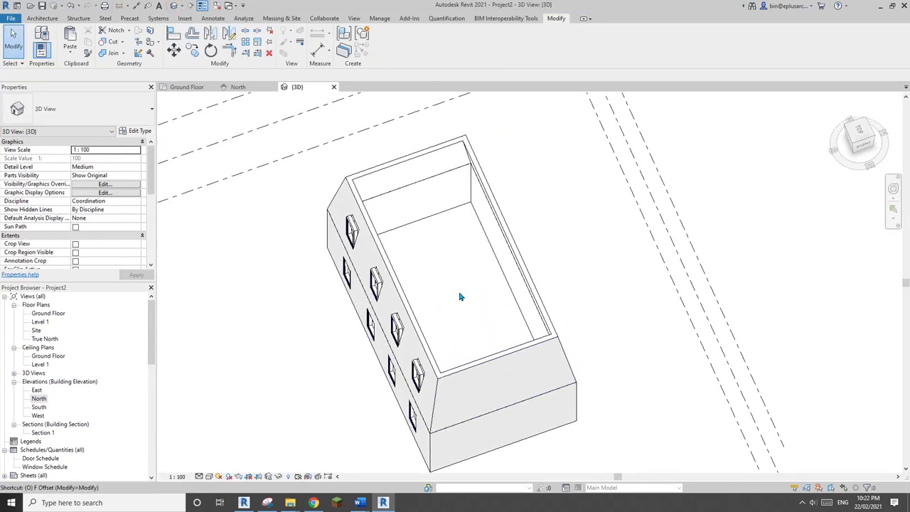
pyautogui.press('f')
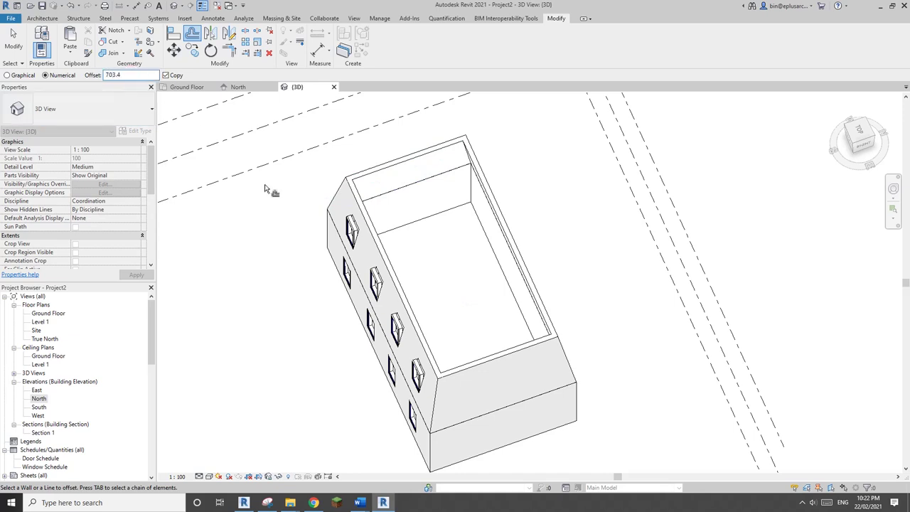
pyautogui.keyDown('shift'); pyautogui.moveTo(559, 244); pyautogui.dragTo(529, 238, button='middle'); pyautogui.keyUp('shift')
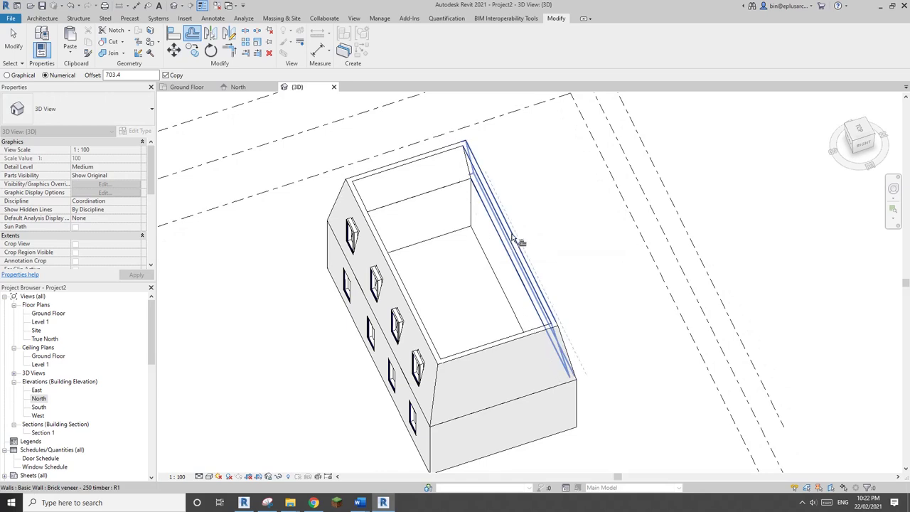
pyautogui.press('Tab')
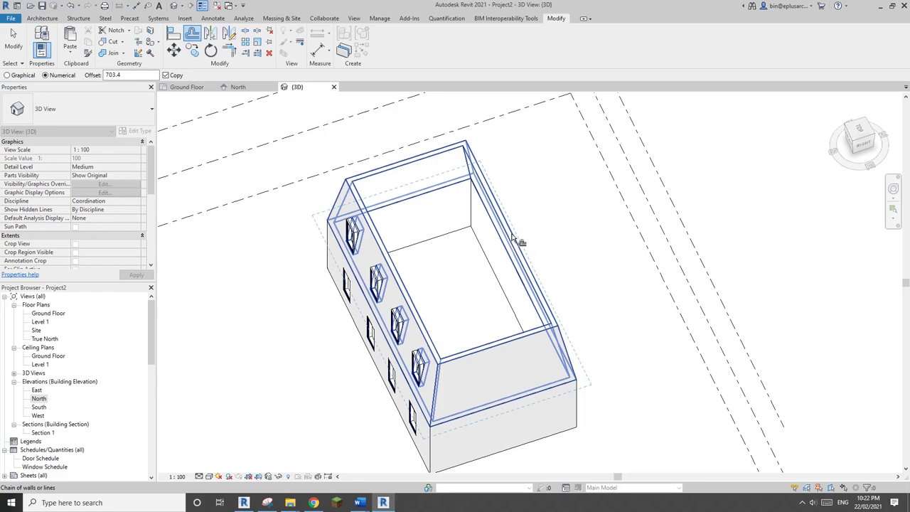
pyautogui.click(514, 238)
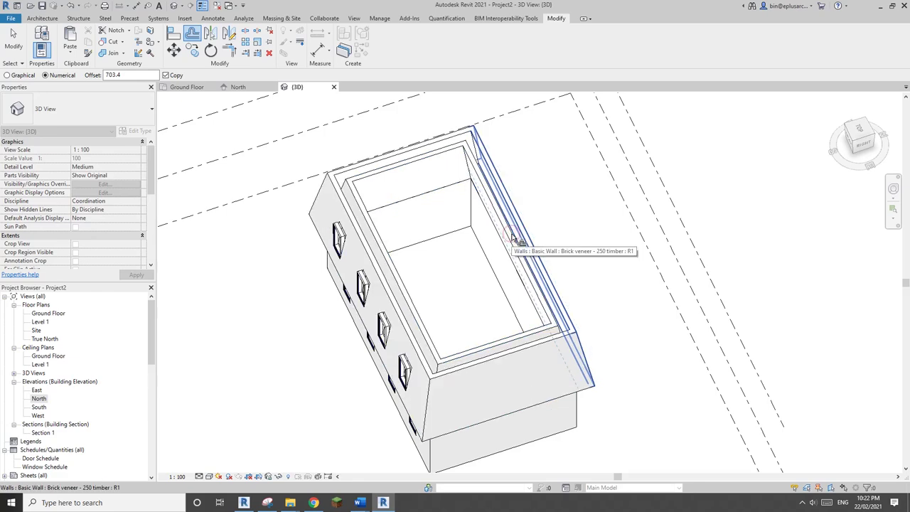
pyautogui.press('Escape')
# Step: Delete the inner original chain of slanted Level 1 walls, keeping the outer offset copy
pyautogui.keyDown('shift'); pyautogui.moveTo(531, 290); pyautogui.dragTo(544, 252, button='middle'); pyautogui.keyUp('shift')
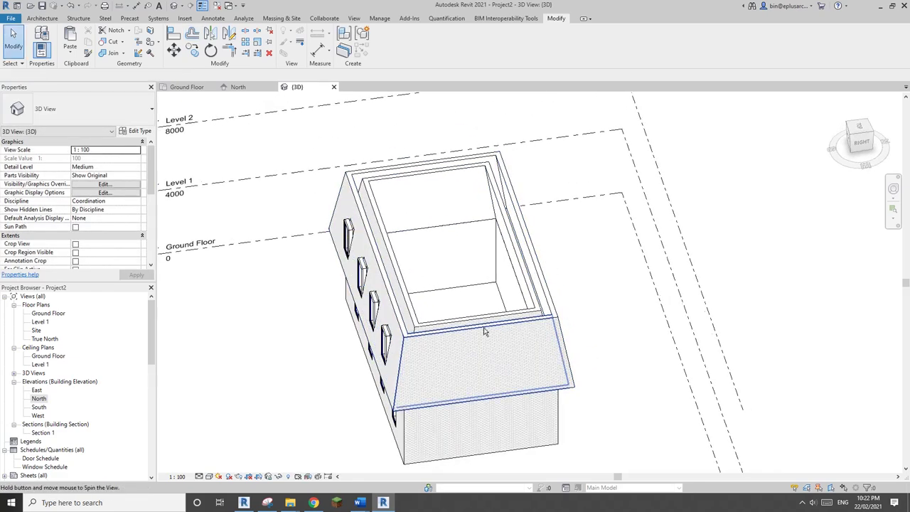
pyautogui.keyDown('shift'); pyautogui.moveTo(485, 331); pyautogui.dragTo(481, 195, button='middle'); pyautogui.keyUp('shift')
pyautogui.press('Tab')
pyautogui.click(418, 179)
pyautogui.press('Escape')
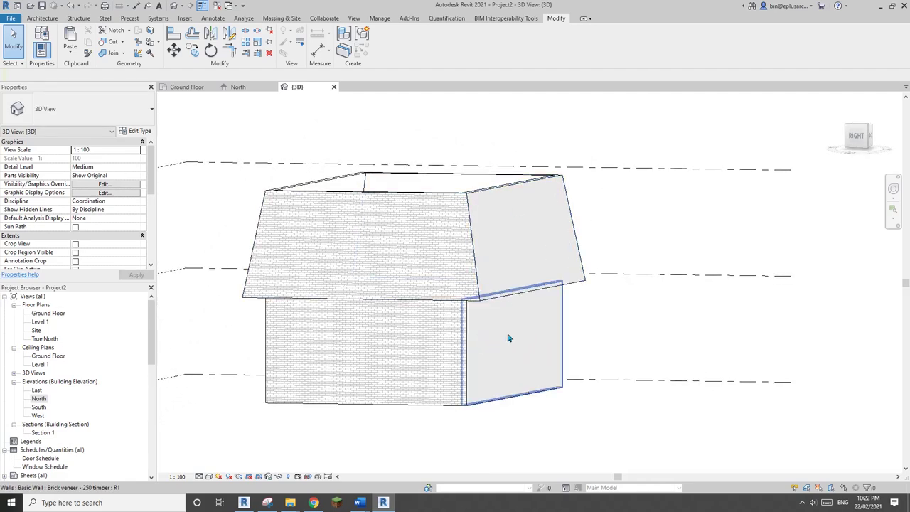
# Step: Start a roof by footprint for the slanted-wall building, with Level 2 as its base level
pyautogui.keyDown('shift'); pyautogui.moveTo(501, 332); pyautogui.dragTo(498, 206, button='middle'); pyautogui.keyUp('shift')
pyautogui.click(479, 226)
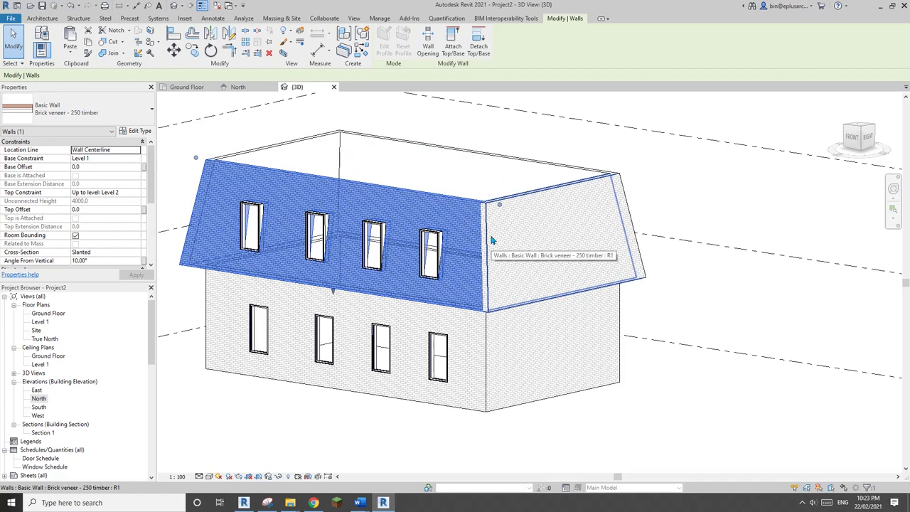
pyautogui.keyDown('shift'); pyautogui.moveTo(516, 308); pyautogui.dragTo(503, 311, button='middle'); pyautogui.keyUp('shift')
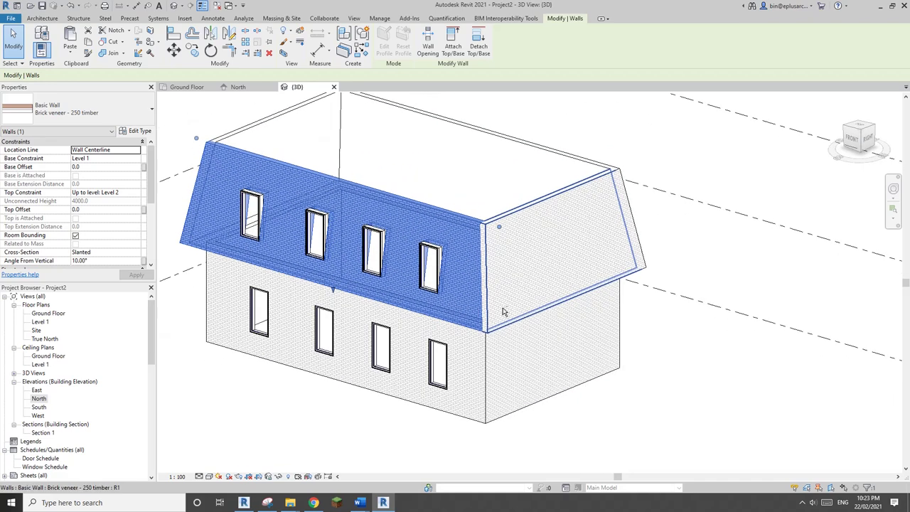
pyautogui.press('Escape')
pyautogui.moveTo(400, 175); pyautogui.dragTo(367, 217, button='middle')
pyautogui.scroll(-2, 398, 252)
pyautogui.click(42, 18)
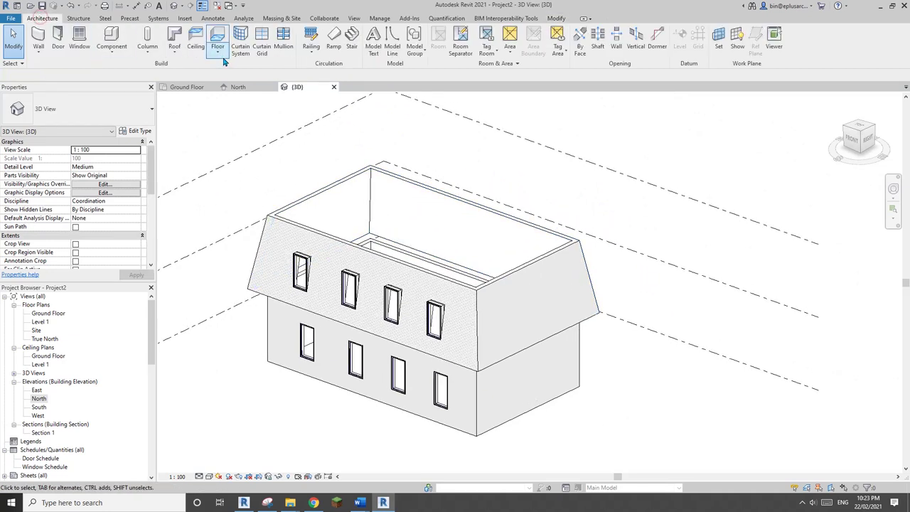
pyautogui.click(173, 39)
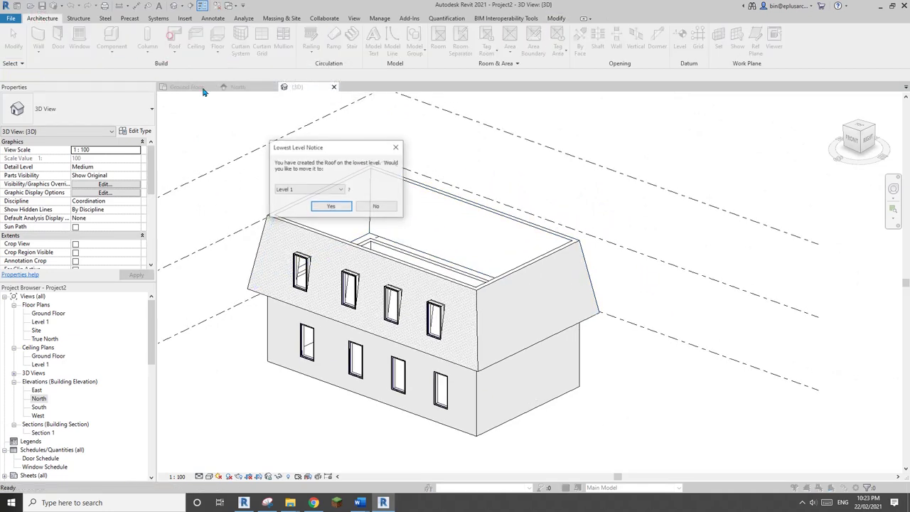
pyautogui.click(324, 208)
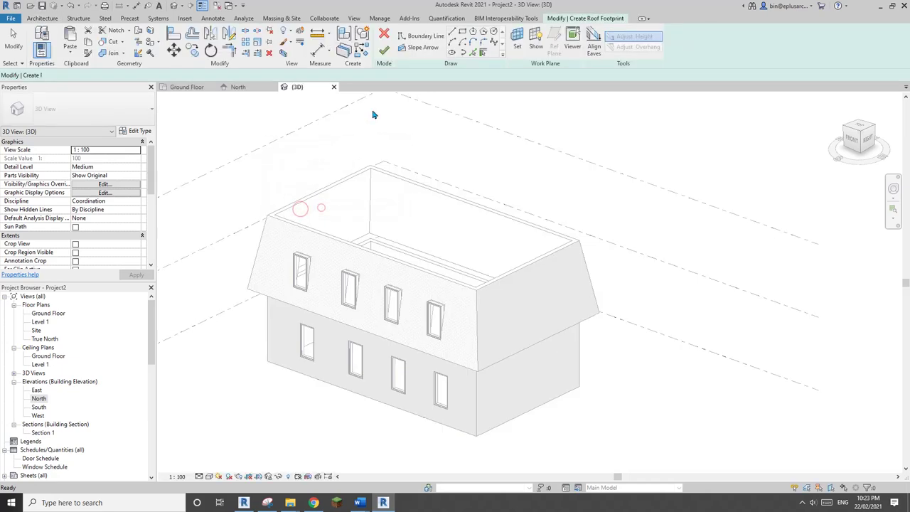
pyautogui.keyDown('shift'); pyautogui.moveTo(481, 104); pyautogui.dragTo(443, 199, button='middle'); pyautogui.keyUp('shift')
pyautogui.click(330, 223)
pyautogui.keyDown('shift'); pyautogui.moveTo(321, 207); pyautogui.dragTo(242, 118, button='middle'); pyautogui.keyUp('shift')
pyautogui.keyDown('shift'); pyautogui.moveTo(381, 391); pyautogui.dragTo(386, 345, button='middle'); pyautogui.keyUp('shift')
pyautogui.keyDown('shift'); pyautogui.moveTo(371, 282); pyautogui.dragTo(371, 281, button='middle'); pyautogui.keyUp('shift')
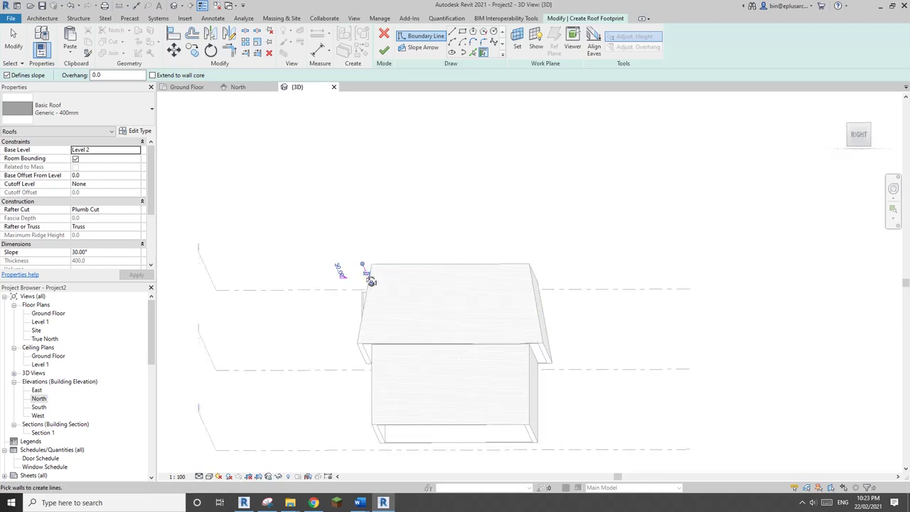
pyautogui.keyDown('shift'); pyautogui.moveTo(376, 315); pyautogui.dragTo(377, 274, button='middle'); pyautogui.keyUp('shift')
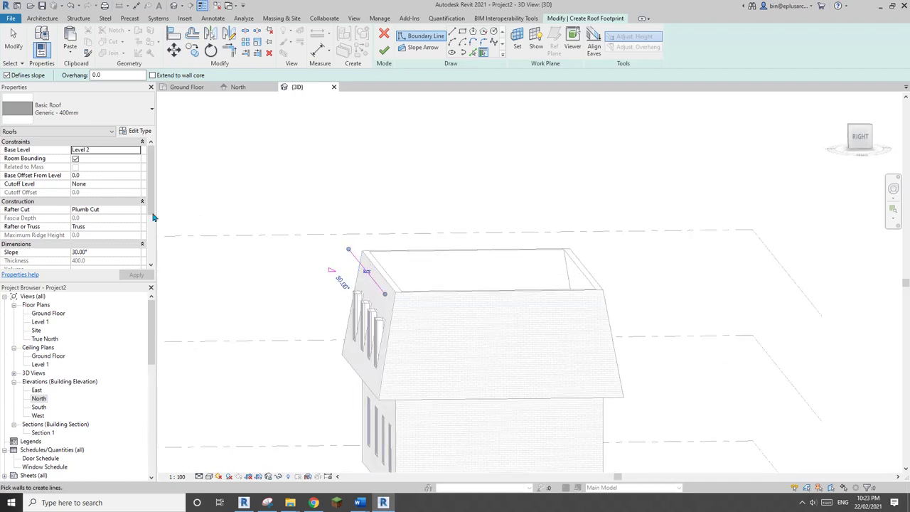
pyautogui.moveTo(339, 237); pyautogui.dragTo(348, 266, button='middle')
pyautogui.press('Escape')
pyautogui.press('Escape')
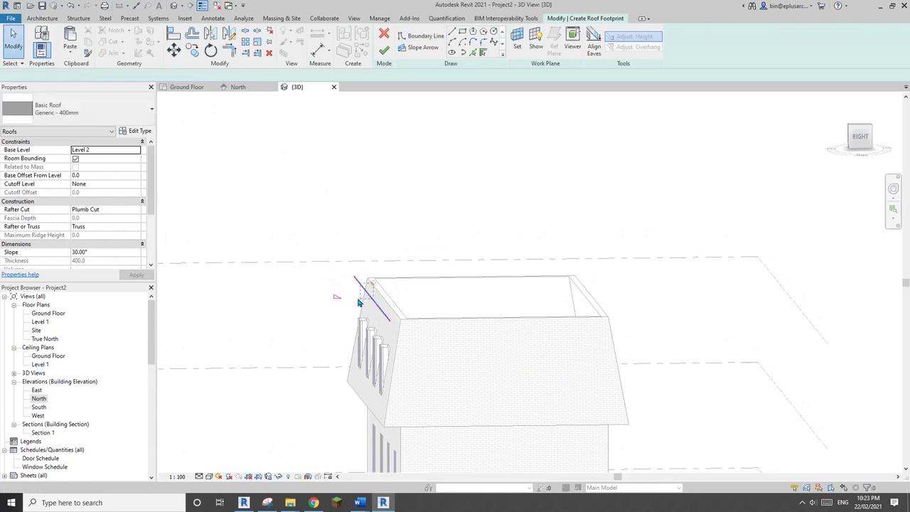
pyautogui.click(368, 290)
pyautogui.press('Delete')
# Step: Pick the inner top edges of the slanted window wall and the left end wall as slope-defining roof boundary lines
pyautogui.keyDown('shift'); pyautogui.moveTo(394, 287); pyautogui.dragTo(369, 320, button='middle'); pyautogui.keyUp('shift')
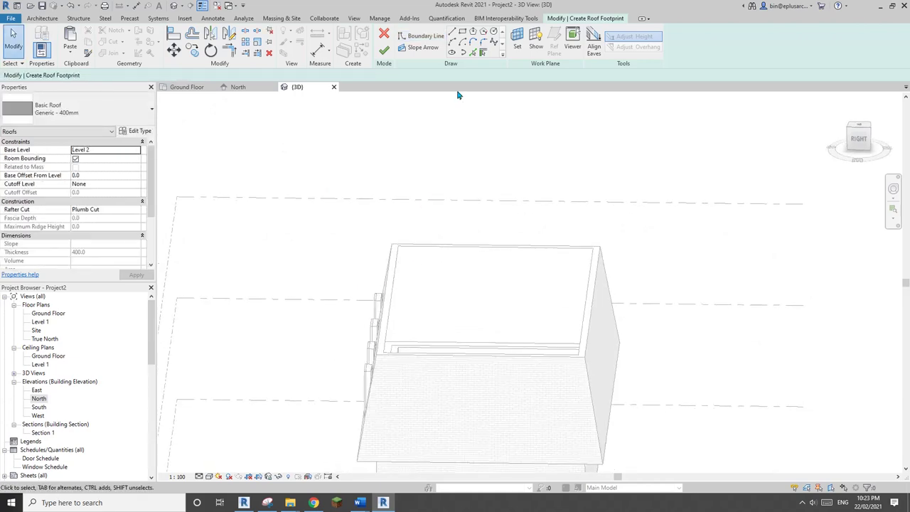
pyautogui.click(473, 55)
pyautogui.keyDown('shift'); pyautogui.moveTo(463, 92); pyautogui.dragTo(304, 274, button='middle'); pyautogui.keyUp('shift')
pyautogui.scroll(3, 363, 287)
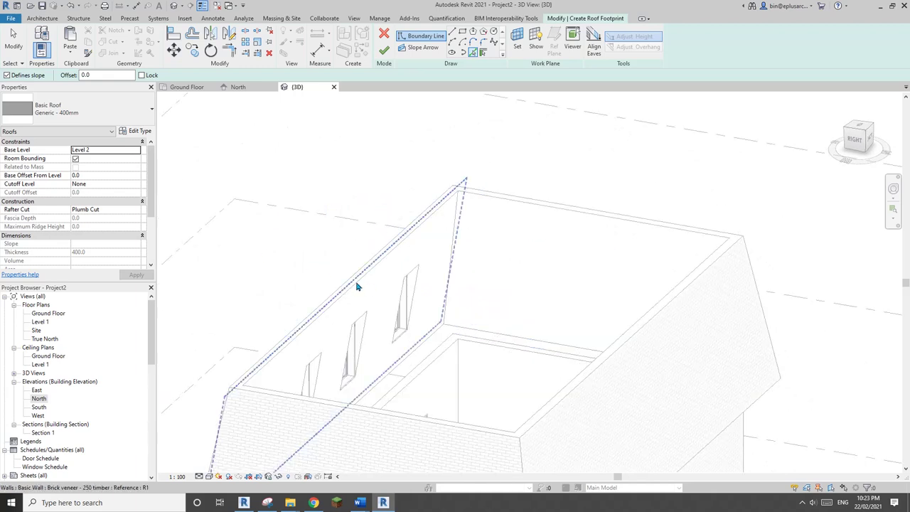
pyautogui.press('Tab')
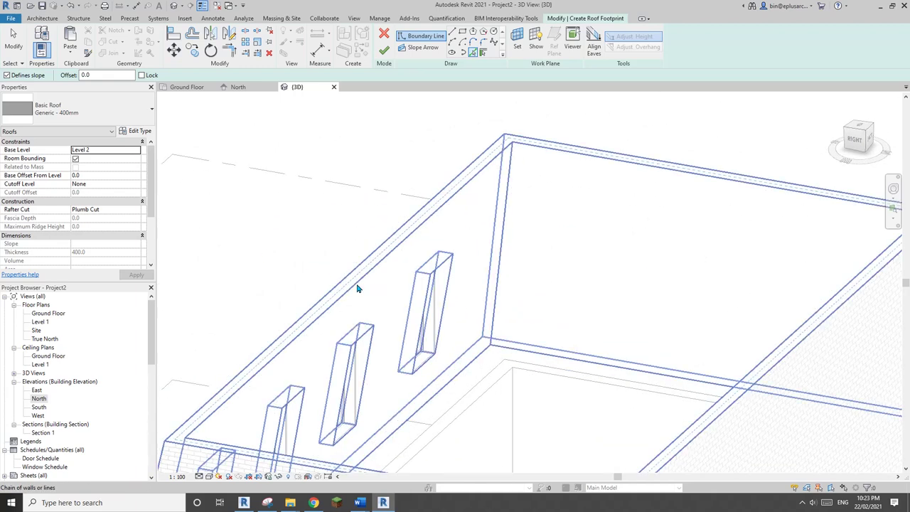
pyautogui.press('Tab')
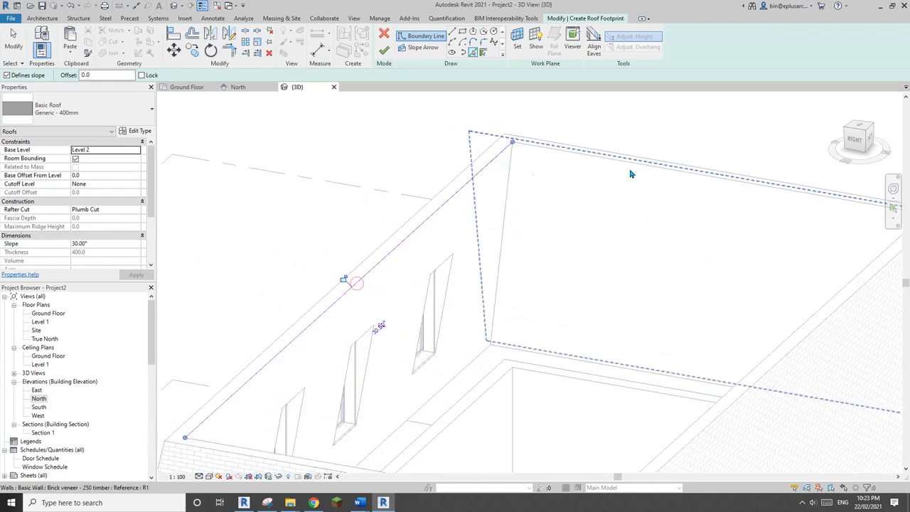
pyautogui.click(617, 165)
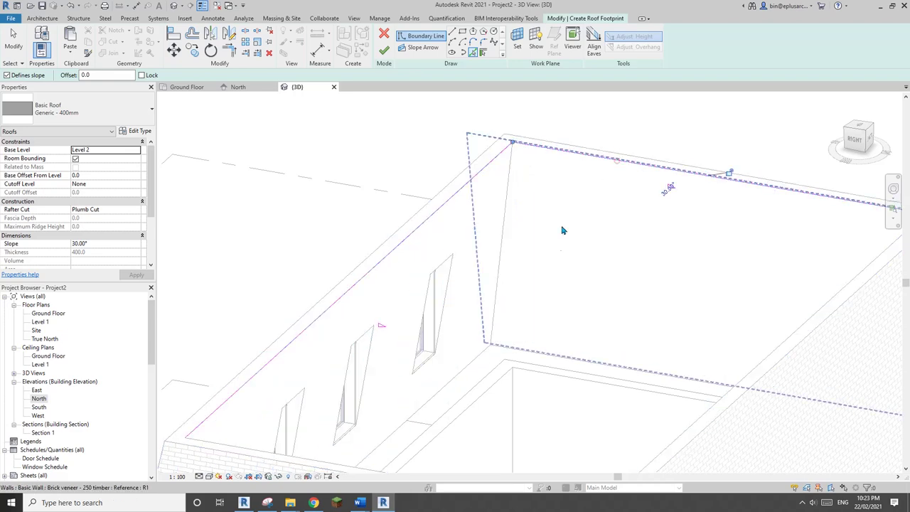
# Step: Complete the roof boundary by picking the inner top edges of the slanted back wall and right end wall
pyautogui.scroll(-3, 563, 230)
pyautogui.moveTo(530, 362); pyautogui.dragTo(491, 295, button='middle')
pyautogui.scroll(1, 548, 313)
pyautogui.keyDown('shift'); pyautogui.moveTo(548, 313); pyautogui.dragTo(514, 364, button='middle'); pyautogui.keyUp('shift')
pyautogui.scroll(1, 498, 306)
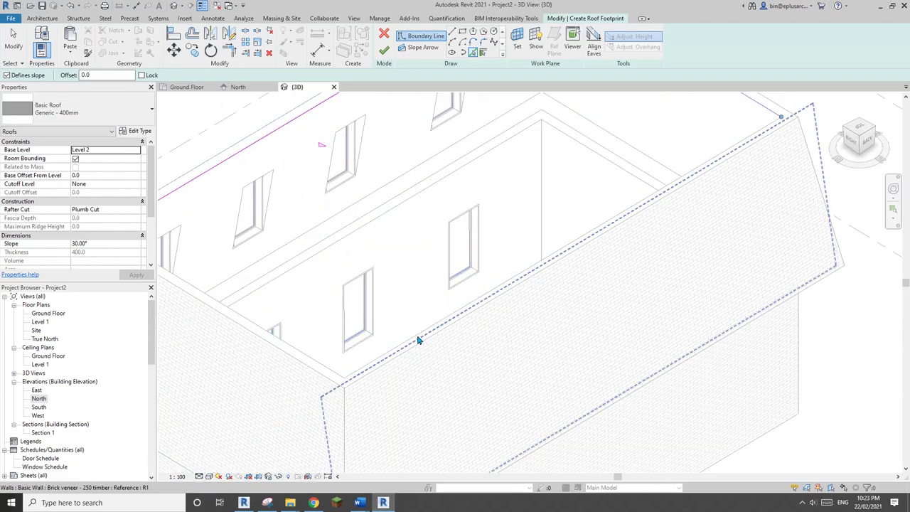
pyautogui.press('Tab')
pyautogui.click(417, 339)
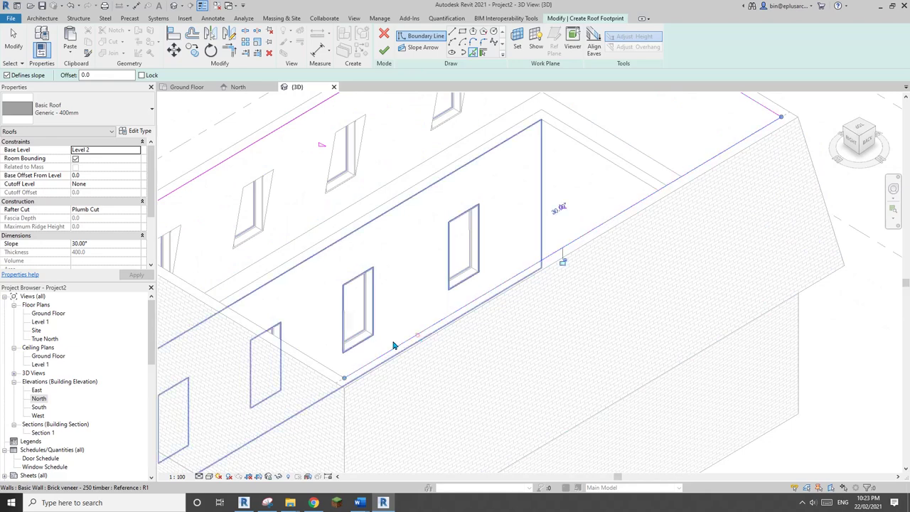
pyautogui.press('Tab')
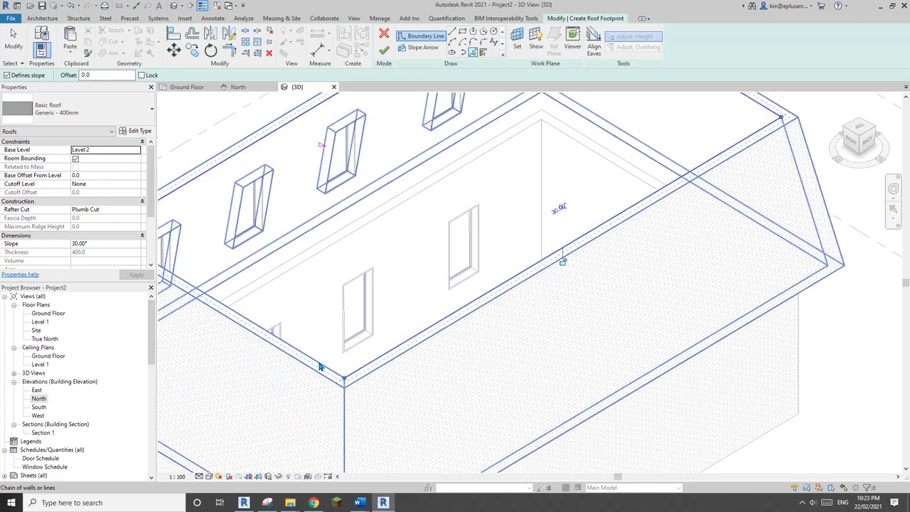
pyautogui.press('Tab')
pyautogui.press('Tab')
pyautogui.press('Tab')
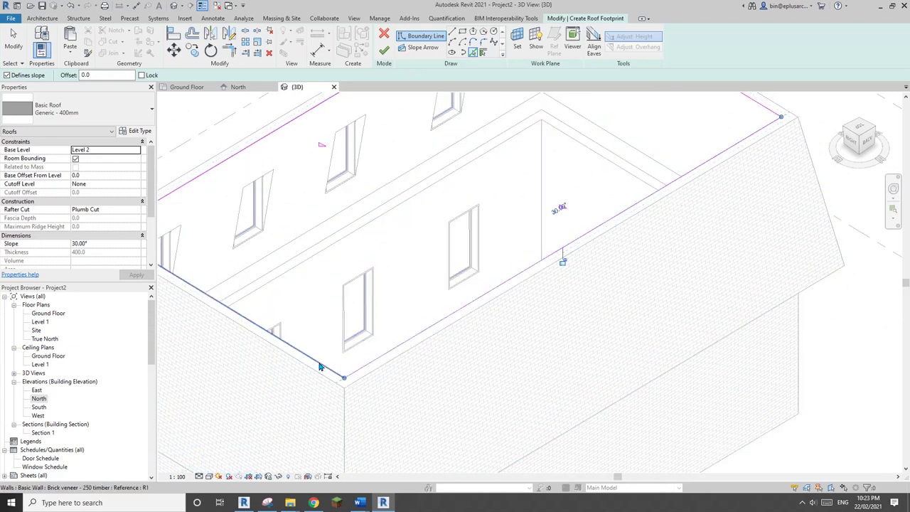
pyautogui.scroll(-6, 413, 270)
pyautogui.keyDown('shift'); pyautogui.moveTo(500, 284); pyautogui.dragTo(386, 207, button='middle'); pyautogui.keyUp('shift')
pyautogui.press('Escape')
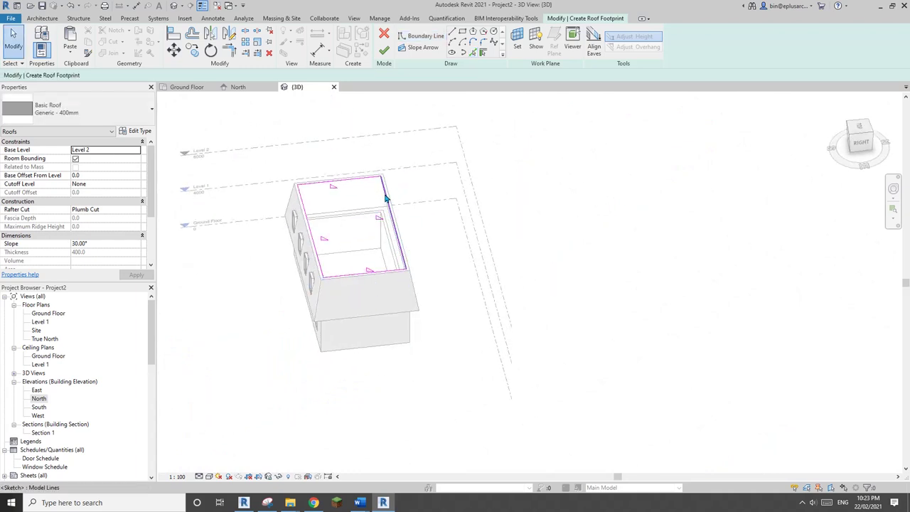
# Step: Set the slope of all four roof boundary lines to 20° and finish the roof
pyautogui.click(384, 195)
pyautogui.scroll(2, 295, 207)
pyautogui.moveTo(291, 207)
pyautogui.keyDown('shift'); pyautogui.mouseDown(button='middle')
pyautogui.moveTo(386, 244)
pyautogui.moveTo(427, 244)
pyautogui.mouseUp(button='middle'); pyautogui.keyUp('shift')
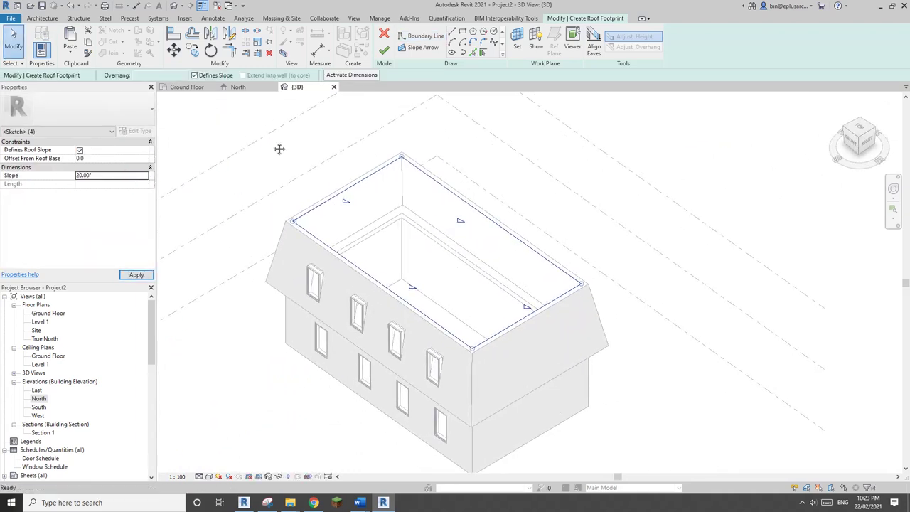
pyautogui.click(384, 52)
# Step: Check the roof's edges against the slanted walls and reopen the roof footprint for editing
pyautogui.keyDown('shift'); pyautogui.moveTo(414, 130); pyautogui.dragTo(352, 177, button='middle'); pyautogui.keyUp('shift')
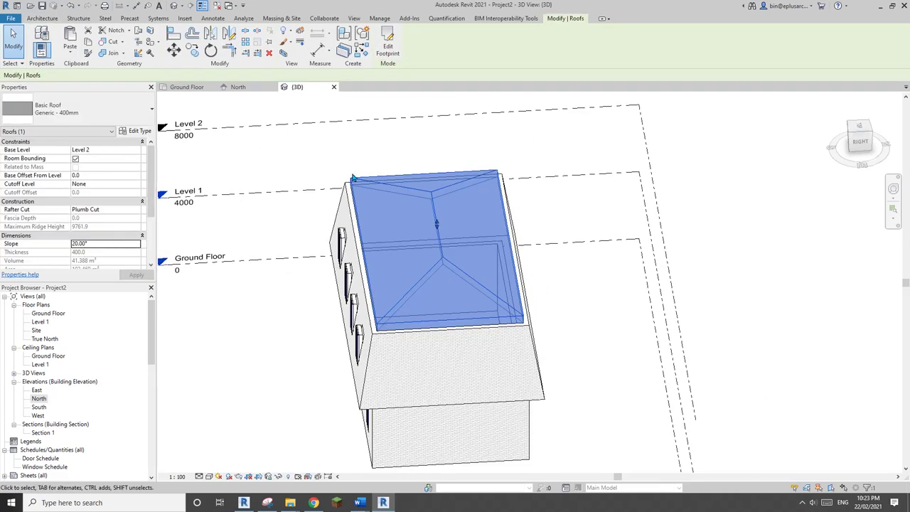
pyautogui.scroll(2, 354, 228)
pyautogui.scroll(1, 362, 226)
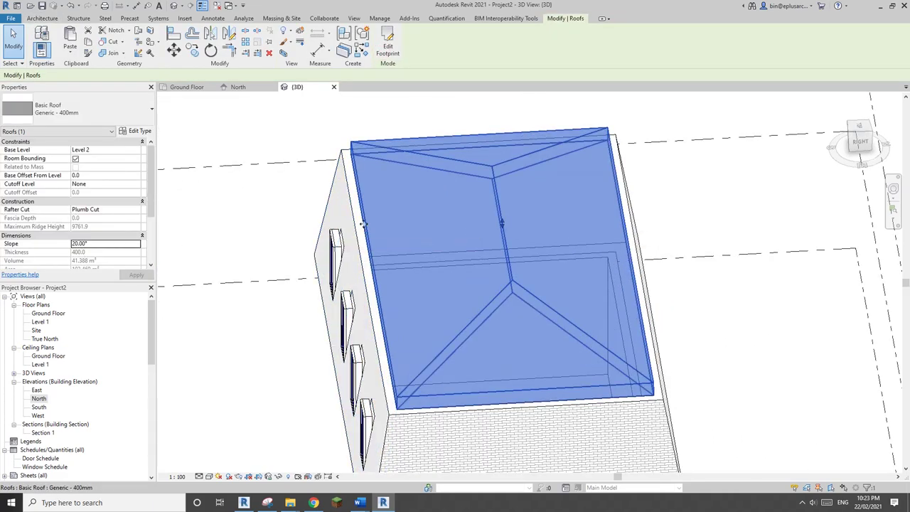
pyautogui.keyDown('shift'); pyautogui.moveTo(375, 227); pyautogui.dragTo(353, 236, button='middle'); pyautogui.keyUp('shift')
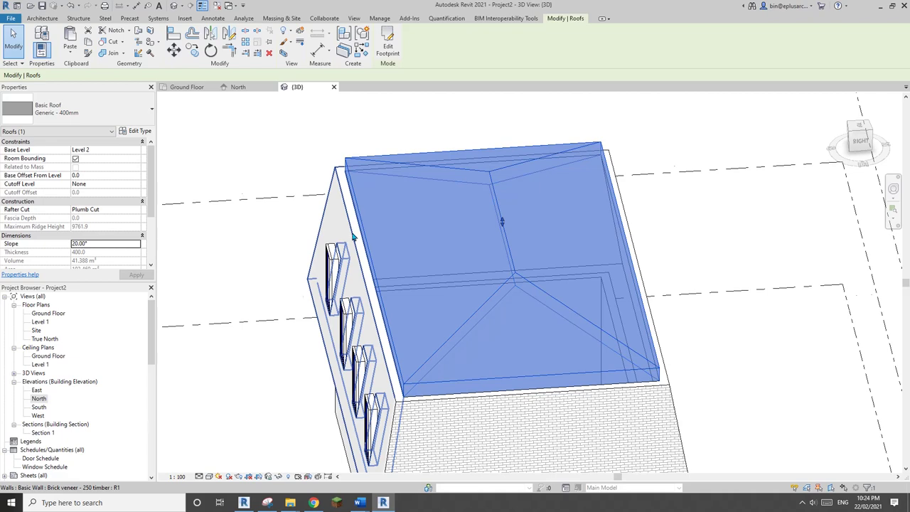
pyautogui.scroll(1, 353, 237)
pyautogui.scroll(-2, 352, 230)
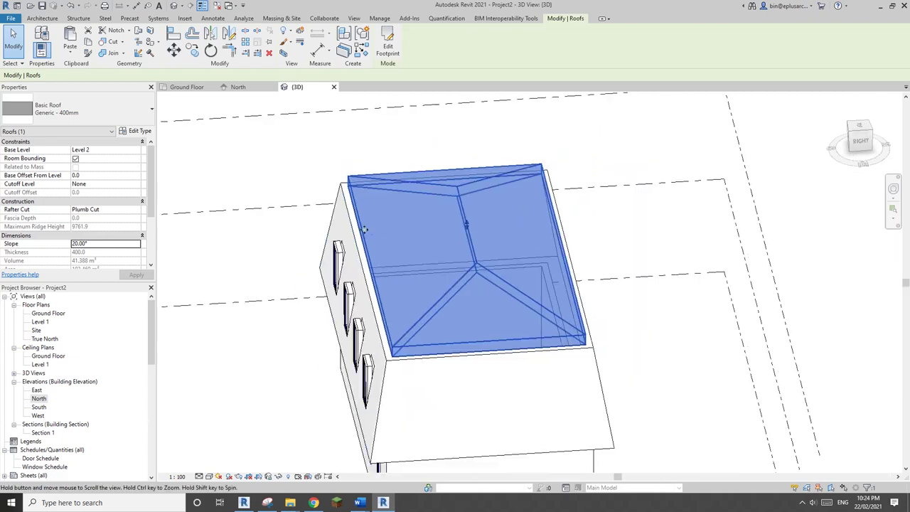
pyautogui.click(387, 42)
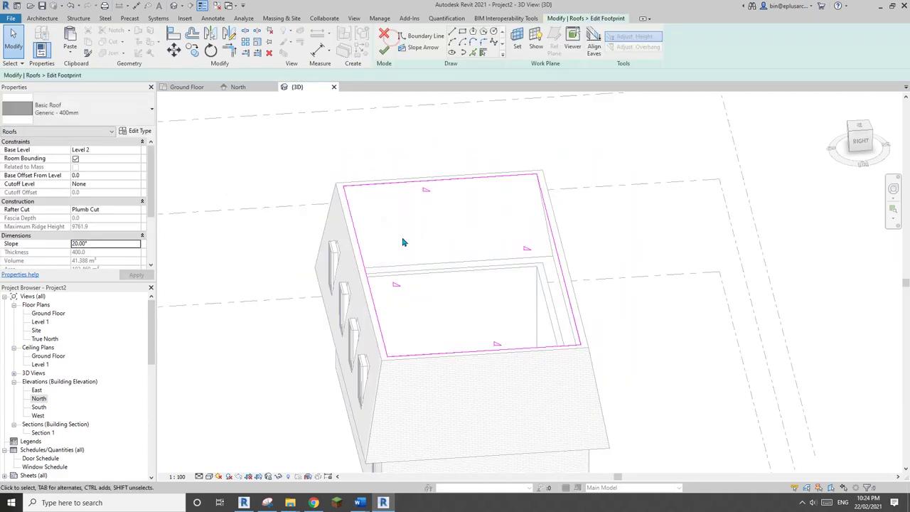
# Step: Try to move the boundary line along the window wall outward to the wall's outer top edge
pyautogui.scroll(1, 364, 260)
pyautogui.click(363, 275)
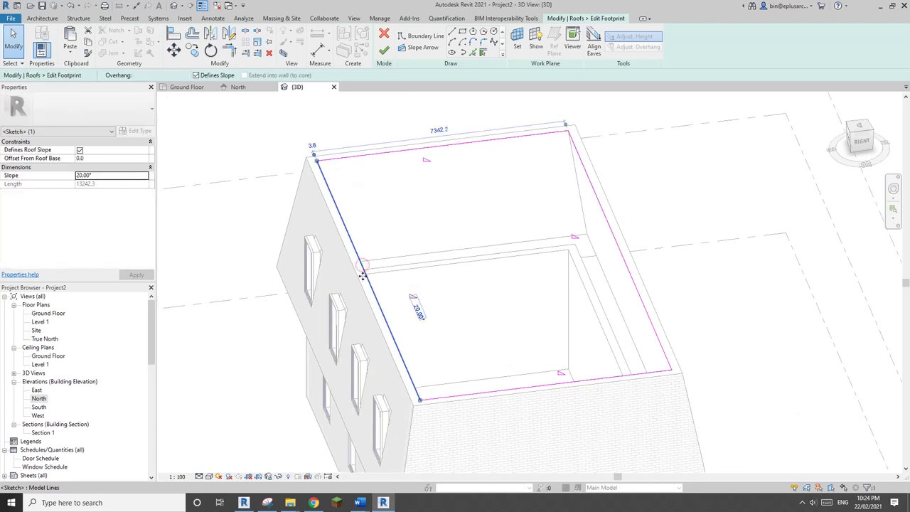
pyautogui.scroll(1, 361, 278)
pyautogui.press('m')
pyautogui.press('v')
pyautogui.click(370, 278)
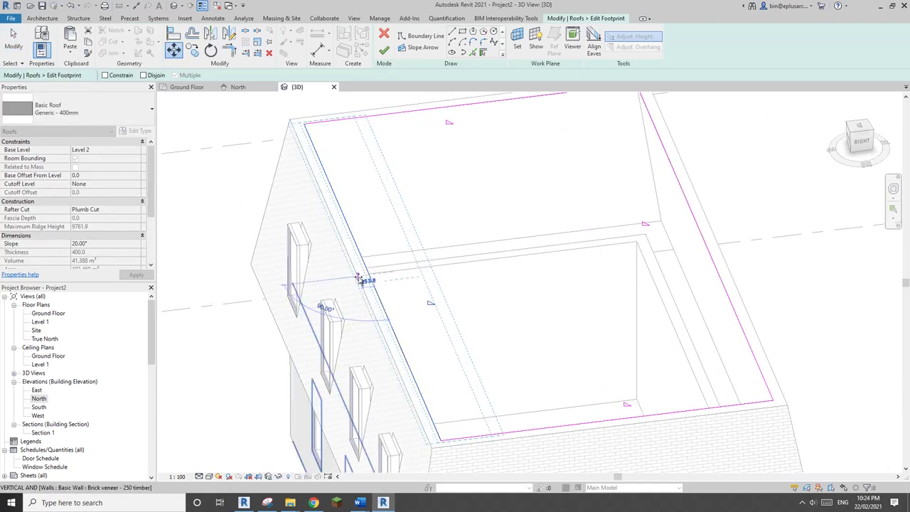
pyautogui.click(359, 278)
# Step: Delete all four existing boundary lines from the roof footprint sketch
pyautogui.scroll(2, 361, 273)
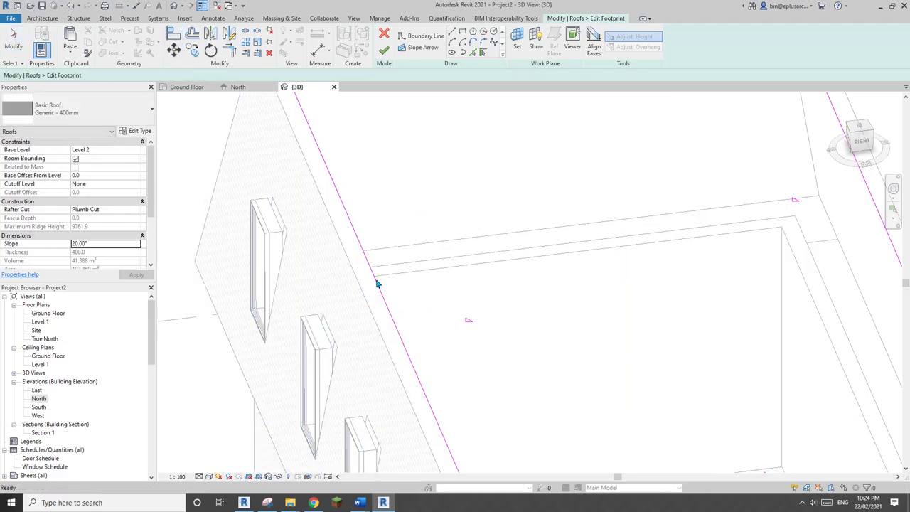
pyautogui.scroll(-3, 370, 263)
pyautogui.press('Escape')
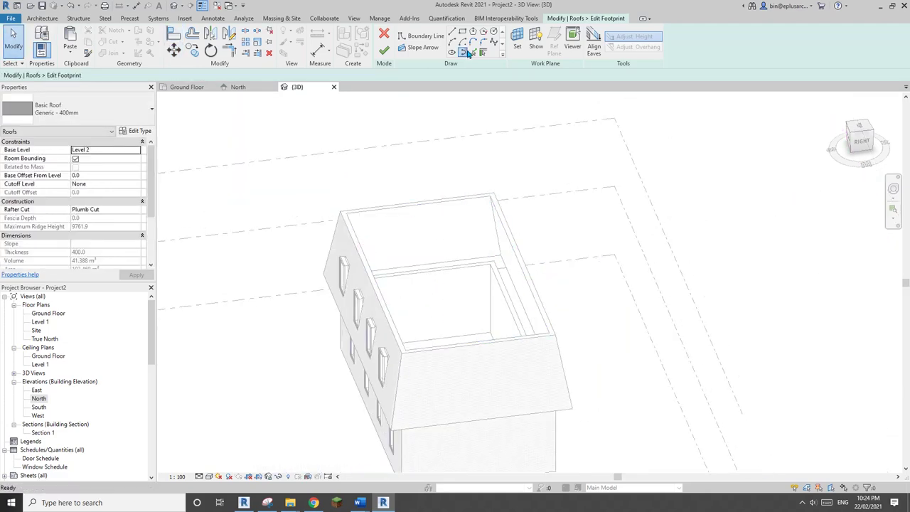
# Step: Pick the outer top edges of the slanted window wall and right end wall as new roof boundary lines
pyautogui.click(473, 54)
pyautogui.scroll(4, 348, 266)
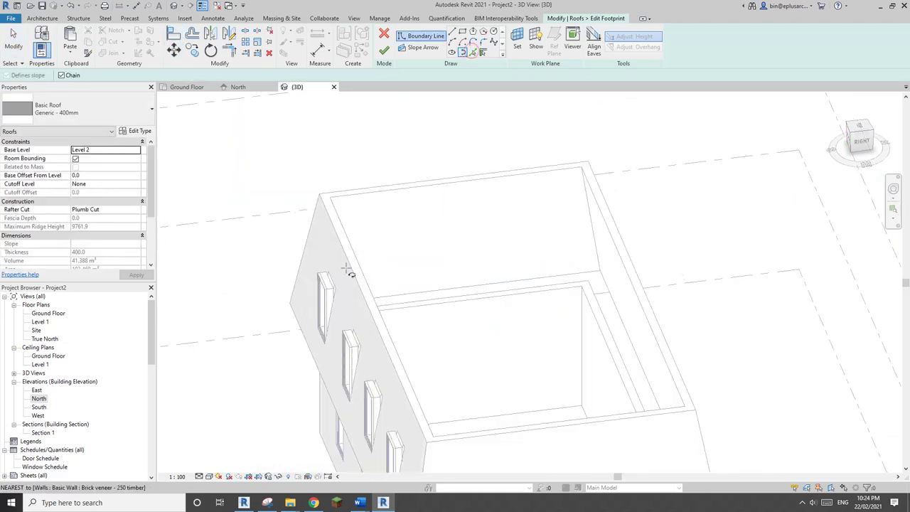
pyautogui.click(478, 54)
pyautogui.press('Tab')
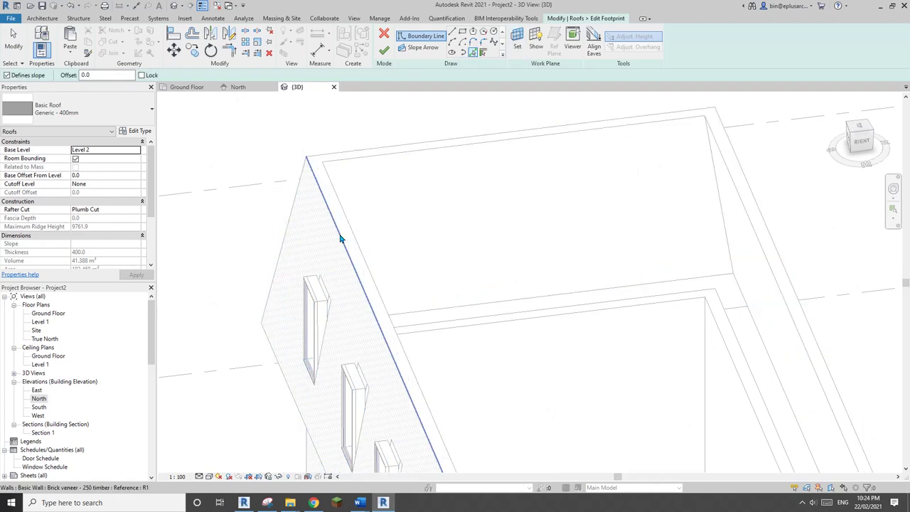
pyautogui.click(342, 240)
pyautogui.scroll(-4, 370, 236)
pyautogui.scroll(3, 427, 285)
pyautogui.scroll(3, 645, 240)
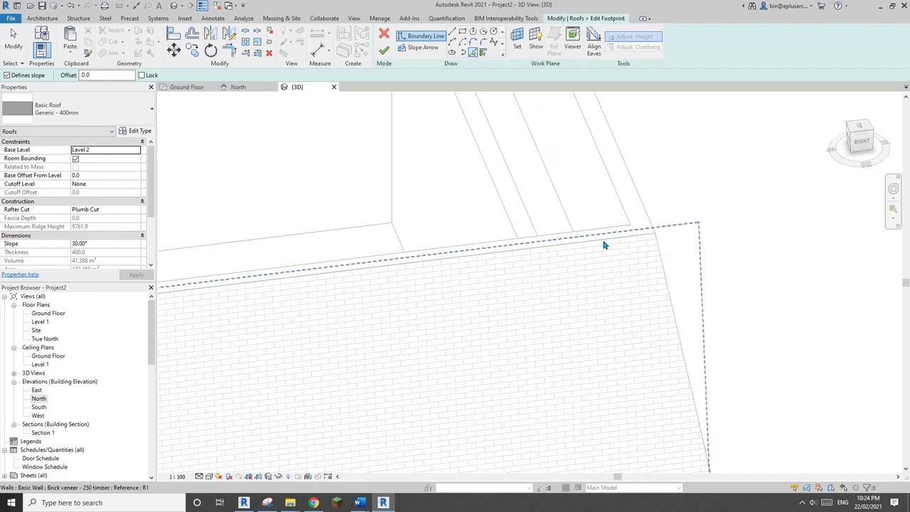
pyautogui.click(616, 241)
# Step: Pick the outer top edges of the slanted back wall and left end wall as roof boundary lines
pyautogui.press('Tab')
pyautogui.press('Tab')
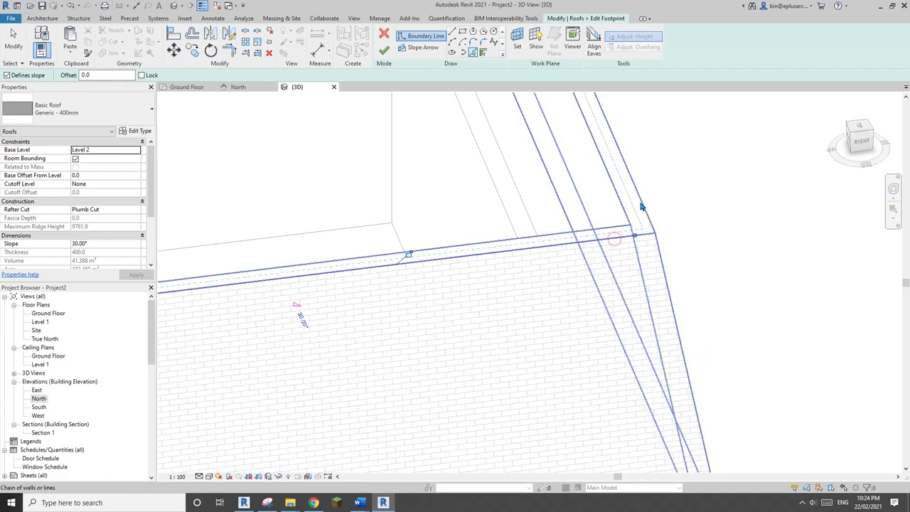
pyautogui.click(641, 201)
pyautogui.scroll(-5, 569, 209)
pyautogui.scroll(5, 495, 248)
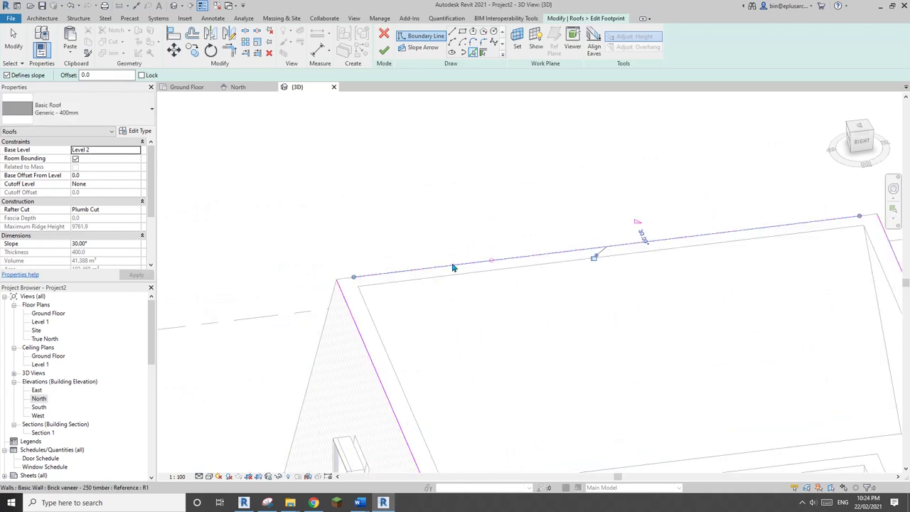
# Step: Trim the roof boundary lines to each other at their open corners so the footprint forms a closed loop
pyautogui.scroll(-4, 453, 268)
pyautogui.press('t')
pyautogui.press('r')
pyautogui.moveTo(414, 292); pyautogui.dragTo(326, 253, button='middle')
pyautogui.click(524, 207)
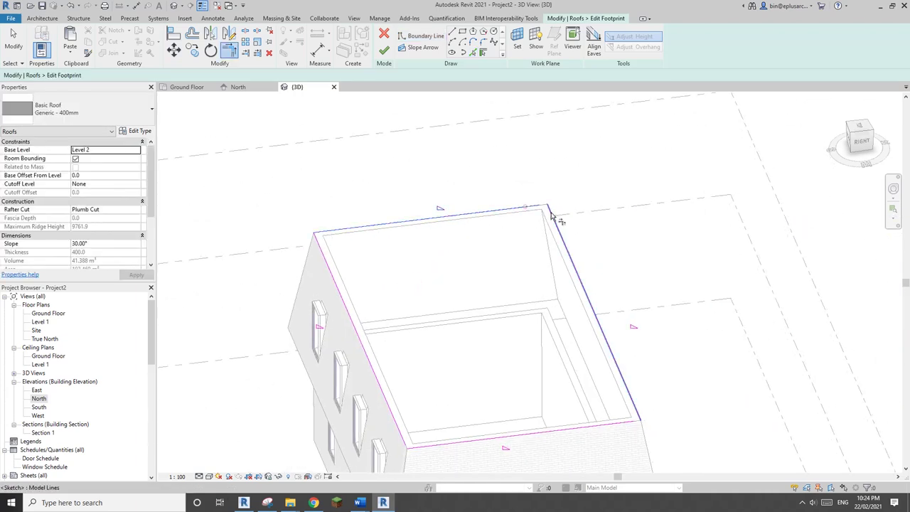
pyautogui.click(551, 213)
pyautogui.moveTo(597, 277); pyautogui.dragTo(499, 184, button='middle')
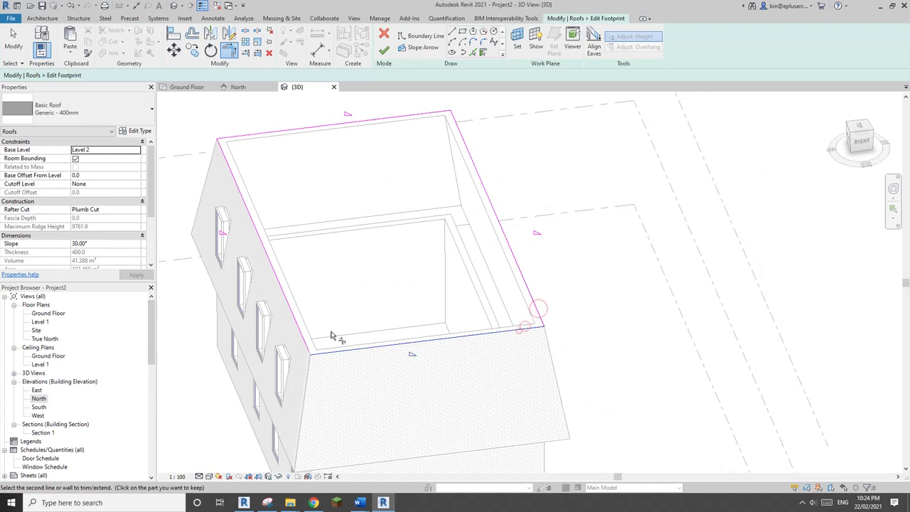
pyautogui.press('Escape')
# Step: Set the slope of all four roof boundary lines to 20° and finish the roof footprint
pyautogui.press('Tab')
pyautogui.click(353, 348)
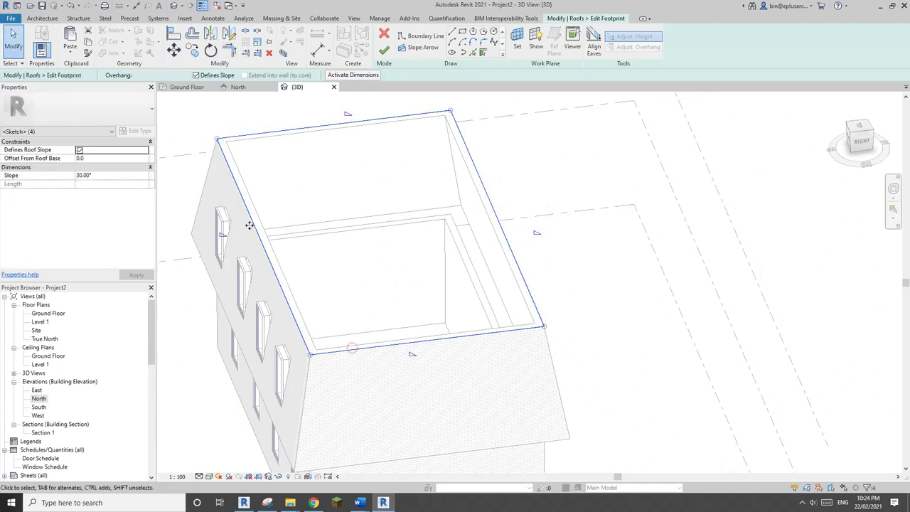
pyautogui.click(114, 176)
pyautogui.write('20')
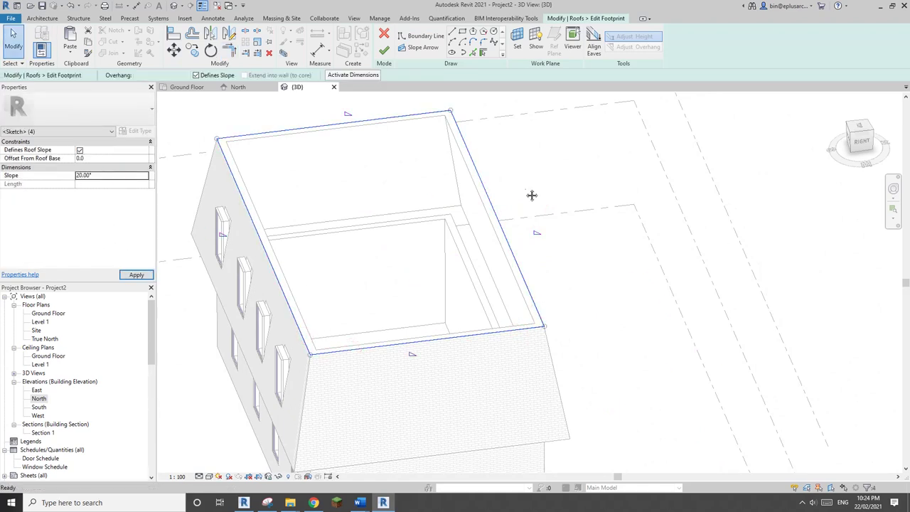
pyautogui.click(532, 195)
pyautogui.click(384, 52)
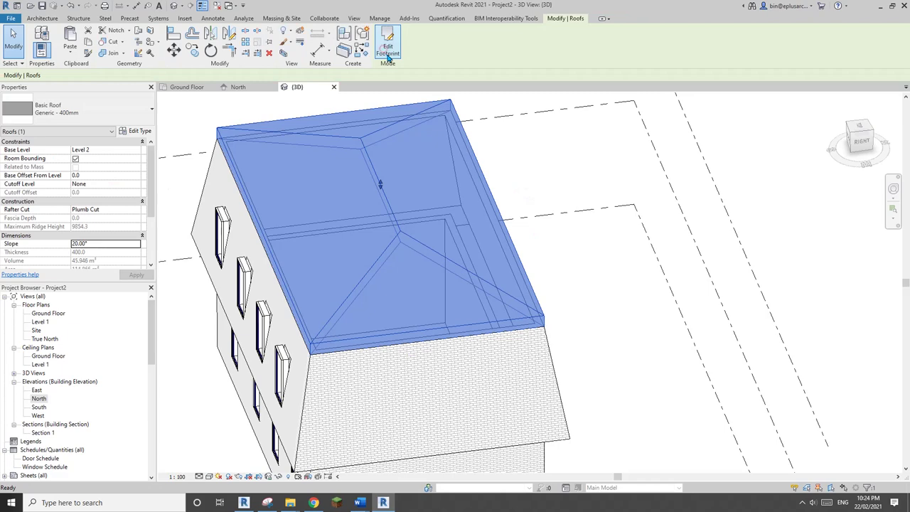
# Step: Move the roof down in the right-side view so its upper eave corner meets the slanted wall's top corner
pyautogui.click(863, 145)
pyautogui.scroll(4, 449, 311)
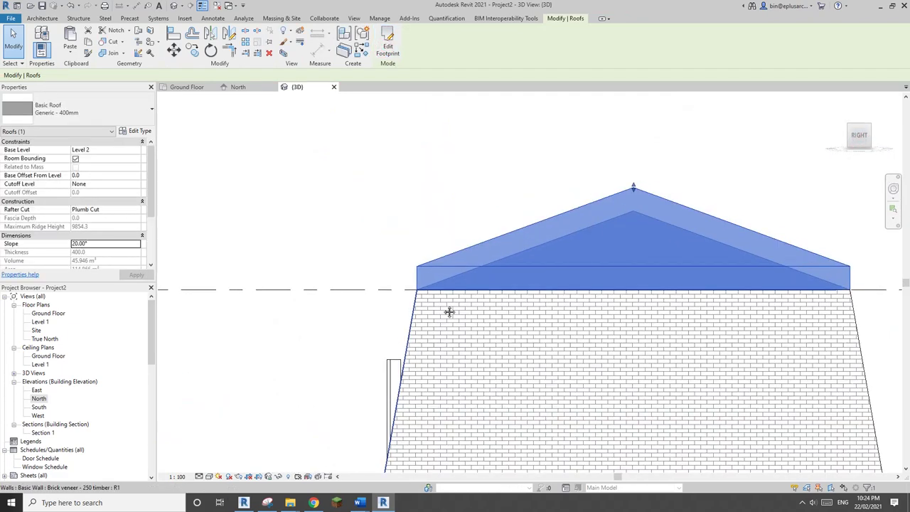
pyautogui.press('m')
pyautogui.press('v')
pyautogui.click(417, 267)
pyautogui.click(459, 291)
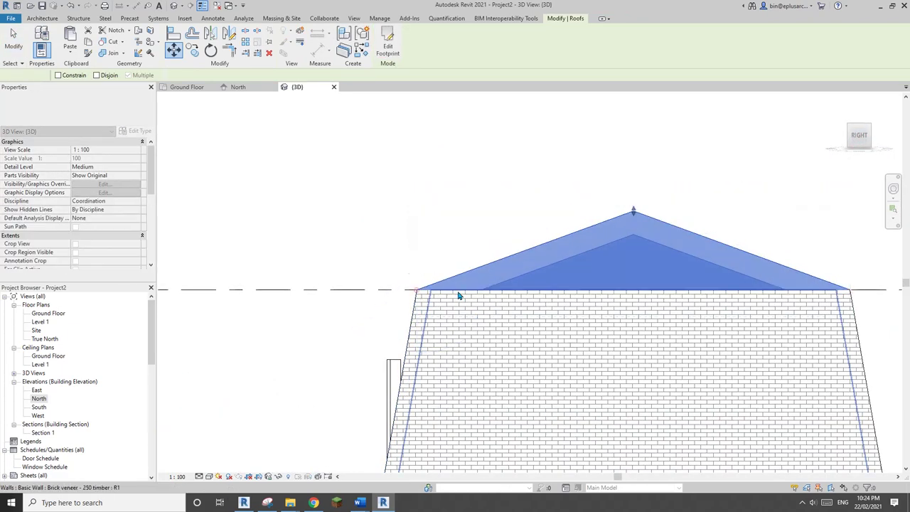
pyautogui.press('Escape')
# Step: Examine how the lowered hipped roof meets the tops of the slanted walls
pyautogui.scroll(-4, 459, 292)
pyautogui.keyDown('shift'); pyautogui.moveTo(462, 290); pyautogui.dragTo(523, 363, button='middle'); pyautogui.keyUp('shift')
pyautogui.scroll(-1, 506, 350)
pyautogui.click(574, 288)
pyautogui.scroll(1, 611, 302)
pyautogui.moveTo(628, 309); pyautogui.dragTo(569, 339, button='middle')
pyautogui.click(577, 361)
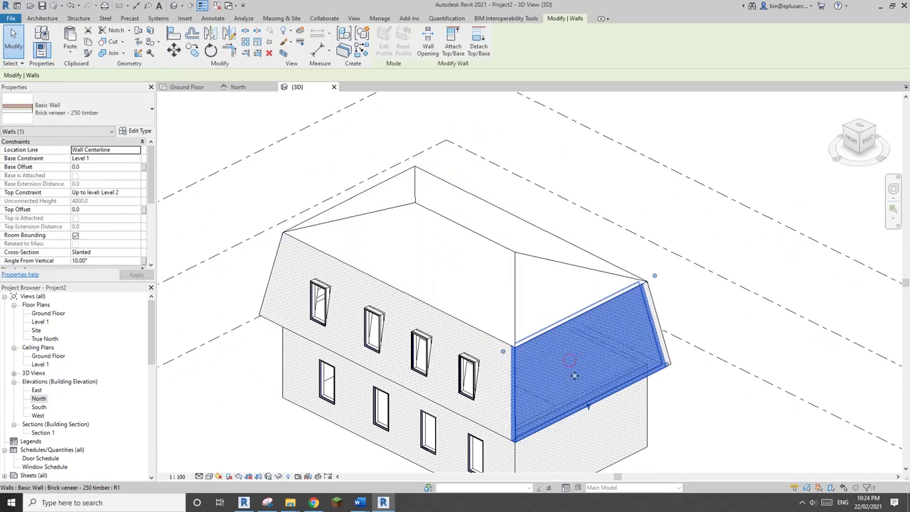
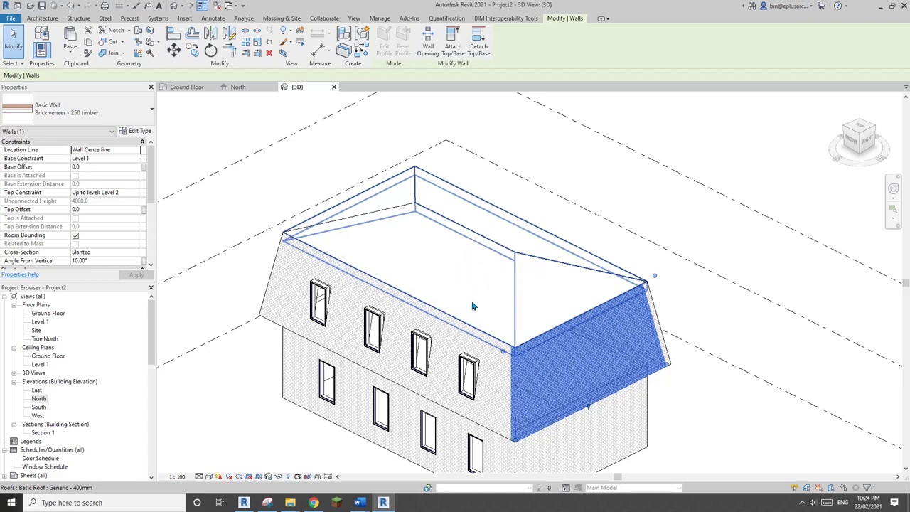
pyautogui.press('Escape')
# Step: Examine the upper-floor windows in the slanted wall from several angles
pyautogui.moveTo(474, 306); pyautogui.dragTo(458, 249, button='middle')
pyautogui.scroll(-5, 457, 249)
pyautogui.keyDown('shift'); pyautogui.moveTo(481, 301); pyautogui.dragTo(534, 304, button='middle'); pyautogui.keyUp('shift')
pyautogui.scroll(4, 461, 280)
pyautogui.scroll(-4, 461, 280)
pyautogui.keyDown('shift'); pyautogui.moveTo(460, 280); pyautogui.dragTo(421, 282, button='middle'); pyautogui.keyUp('shift')
pyautogui.scroll(5, 427, 299)
pyautogui.click(436, 274)
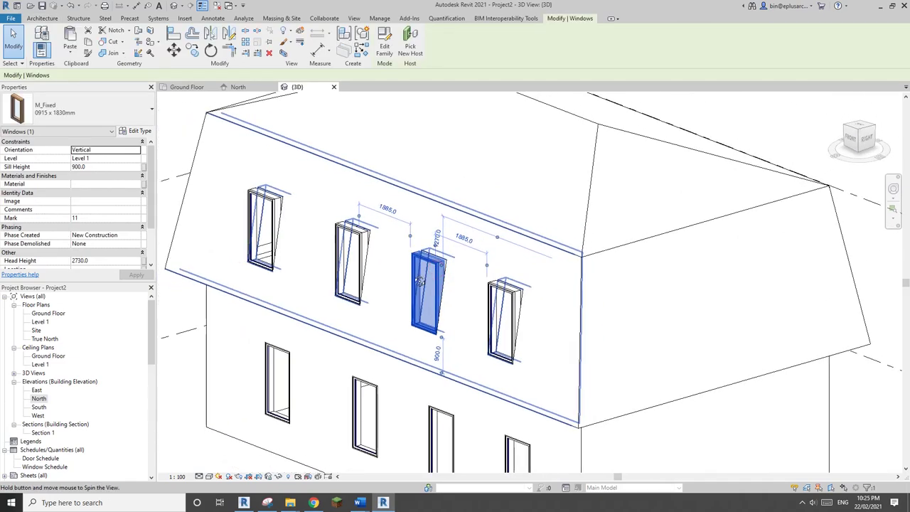
pyautogui.scroll(-2, 501, 261)
pyautogui.keyDown('shift'); pyautogui.moveTo(463, 325); pyautogui.dragTo(487, 263, button='middle'); pyautogui.keyUp('shift')
pyautogui.press('Escape')
# Step: Check the reference photo in Chrome and the finished model in Revit 2020.2, and set the four slanted walls' base offset to 900
pyautogui.press('Tab')
pyautogui.click(561, 274)
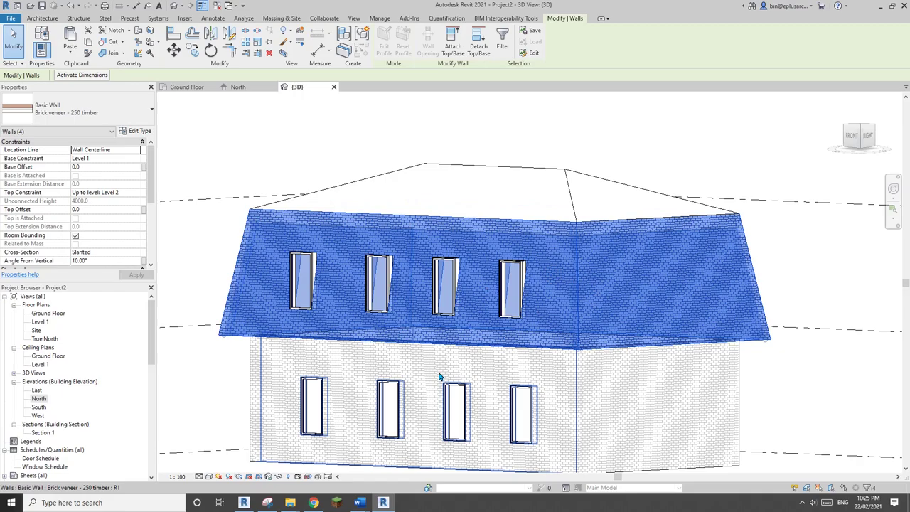
pyautogui.click(323, 498)
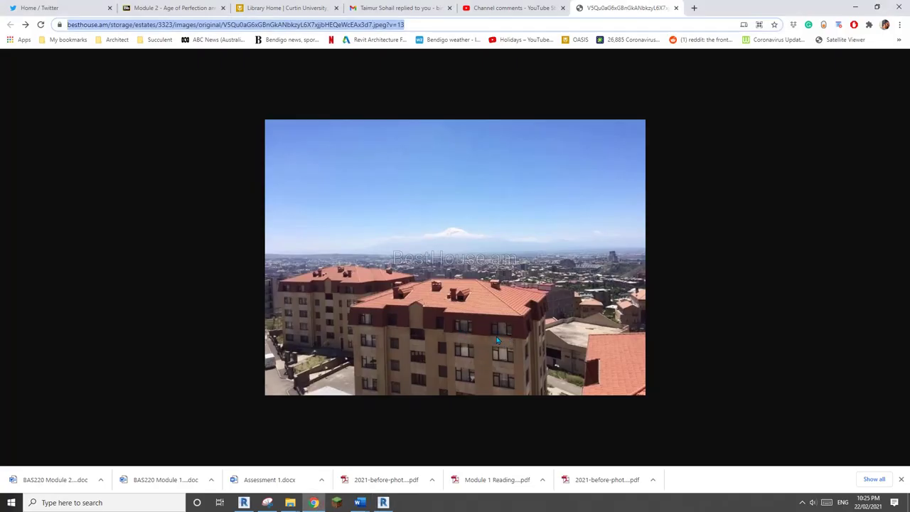
pyautogui.click(313, 502)
pyautogui.moveTo(435, 346); pyautogui.dragTo(440, 363, button='middle')
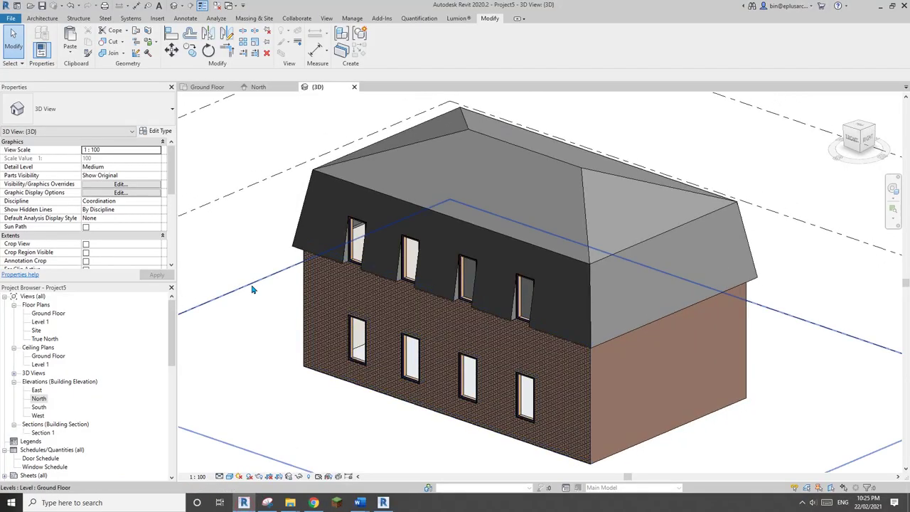
pyautogui.click(383, 503)
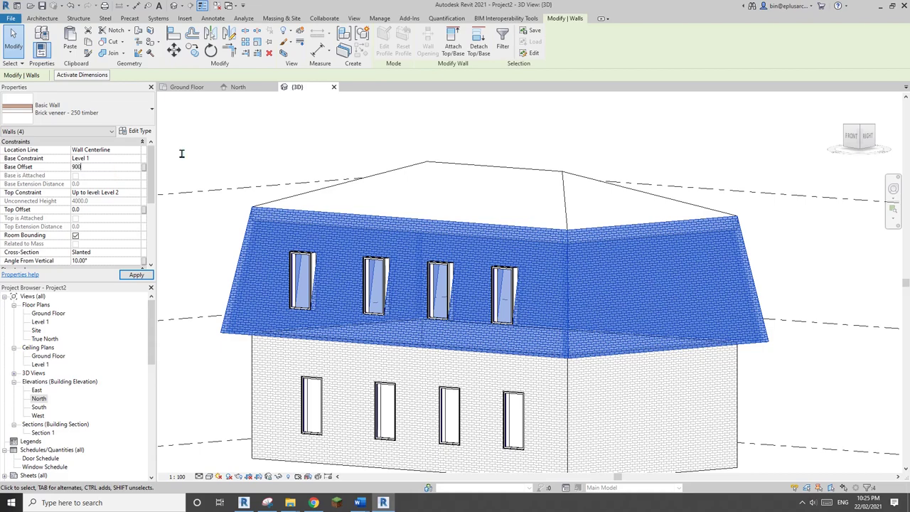
pyautogui.keyDown('shift'); pyautogui.moveTo(421, 372); pyautogui.dragTo(433, 309, button='middle'); pyautogui.keyUp('shift')
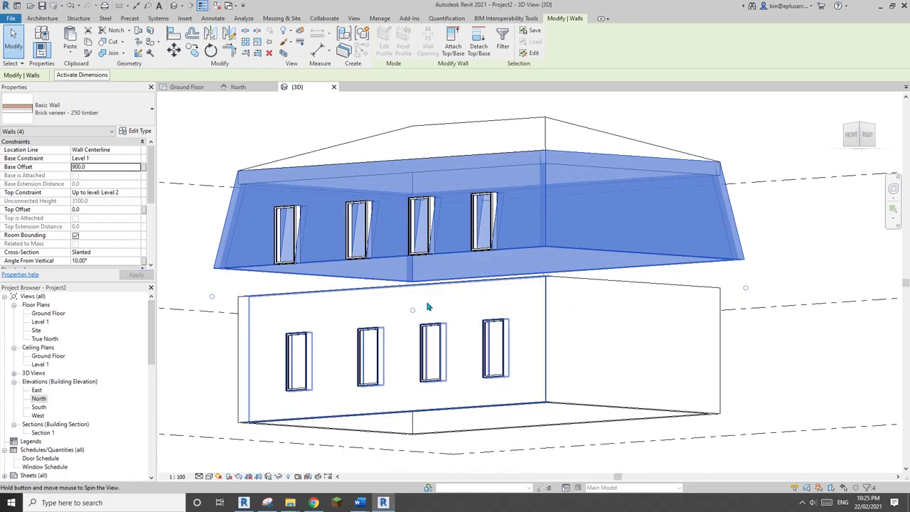
# Step: Raise the top offset of all four ground-floor walls to reach the base of the slanted walls
pyautogui.press('Escape')
pyautogui.press('Tab')
pyautogui.click(528, 308)
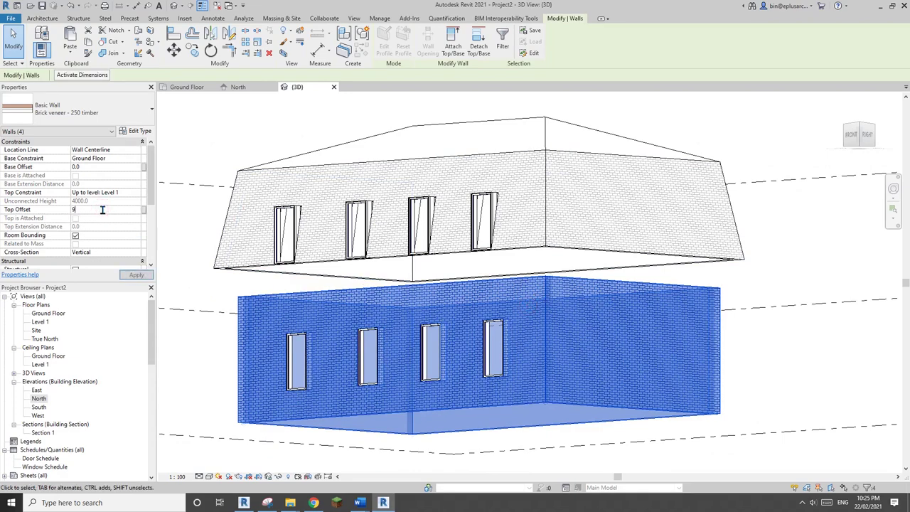
pyautogui.press('Return')
pyautogui.press('Escape')
# Step: Examine how the upper window nearest the building corner sits in the slanted wall
pyautogui.keyDown('shift'); pyautogui.moveTo(301, 158); pyautogui.dragTo(567, 297, button='middle'); pyautogui.keyUp('shift')
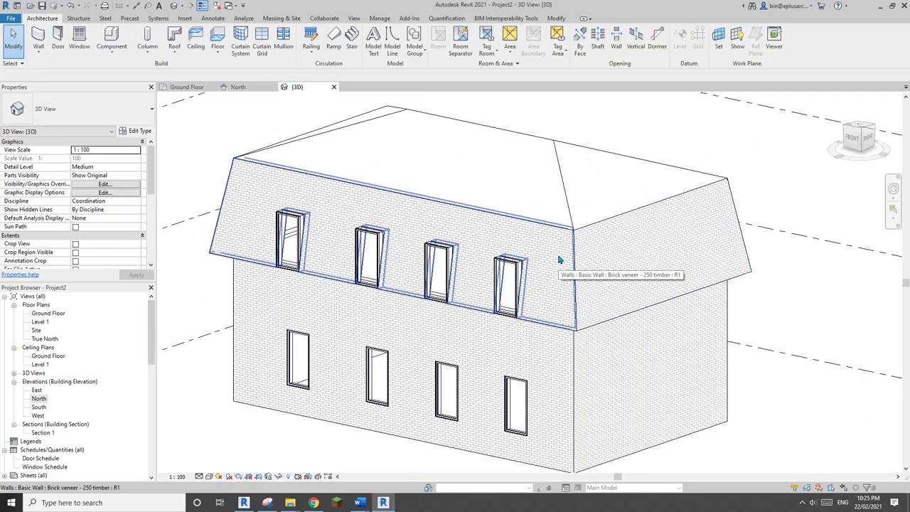
pyautogui.scroll(4, 506, 281)
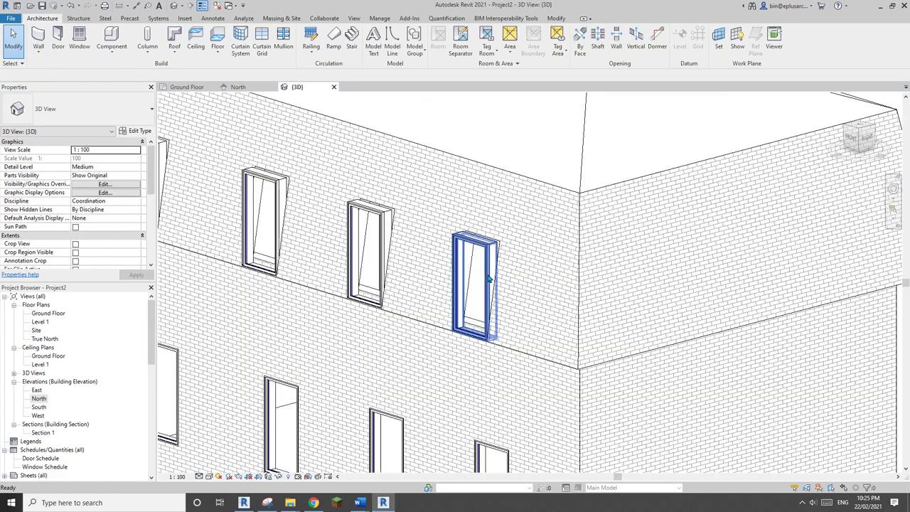
pyautogui.click(489, 280)
pyautogui.scroll(2, 489, 271)
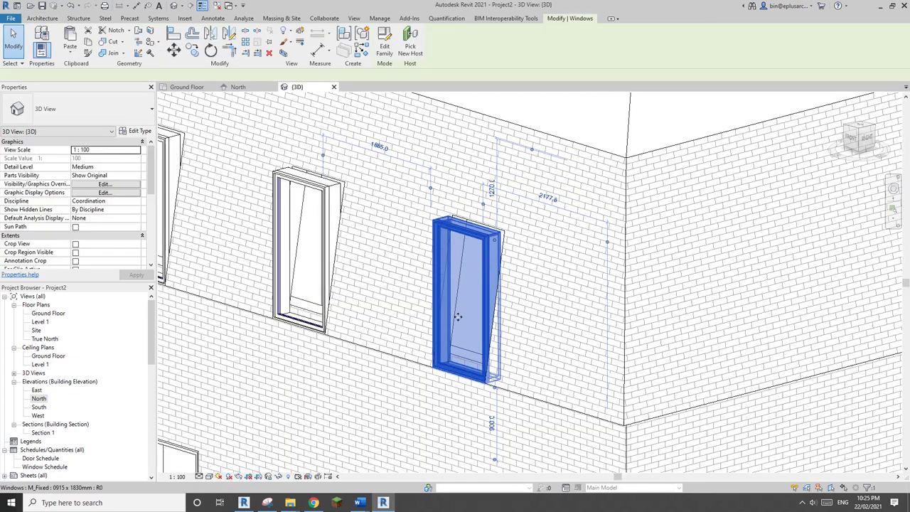
pyautogui.moveTo(459, 317)
pyautogui.keyDown('shift'); pyautogui.mouseDown(button='middle')
pyautogui.moveTo(431, 351)
pyautogui.moveTo(453, 364)
pyautogui.mouseUp(button='middle'); pyautogui.keyUp('shift')
pyautogui.scroll(3, 441, 351)
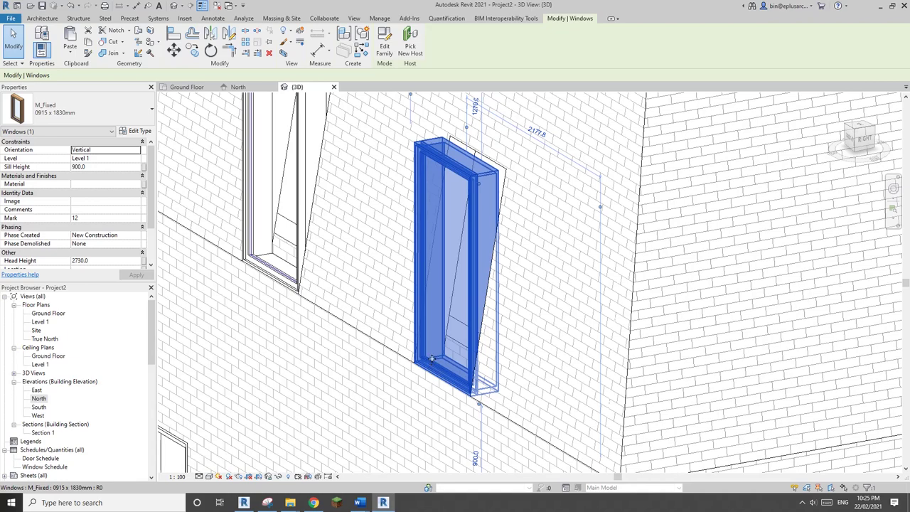
pyautogui.moveTo(431, 359); pyautogui.dragTo(428, 352, button='middle')
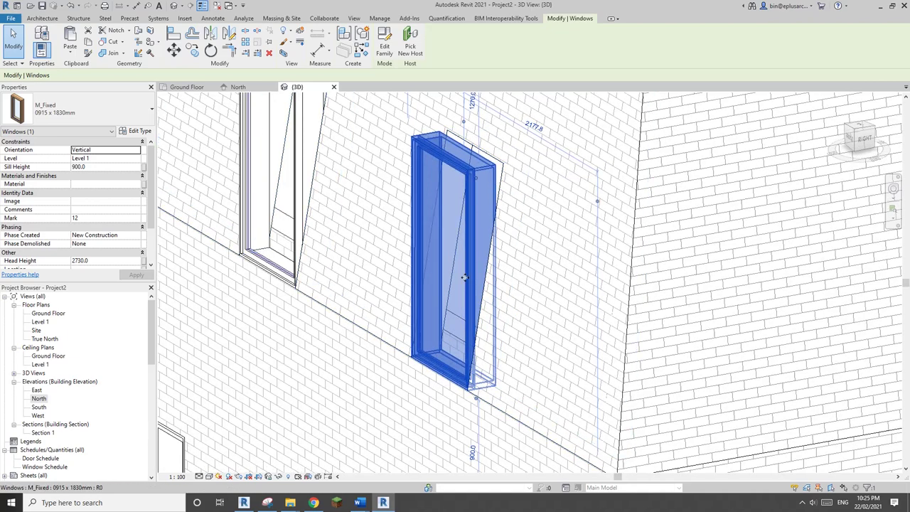
pyautogui.keyDown('shift'); pyautogui.moveTo(465, 277); pyautogui.dragTo(228, 247, button='middle'); pyautogui.keyUp('shift')
pyautogui.scroll(-2, 107, 220)
pyautogui.scroll(3, 122, 212)
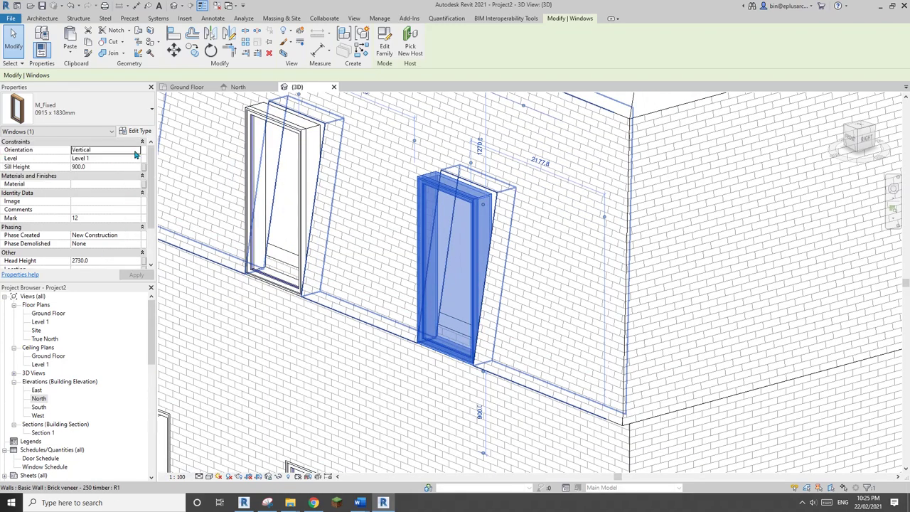
# Step: Check the upper window's Orientation setting and inspect its head and sill within the slanted wall
pyautogui.click(135, 154)
pyautogui.keyDown('shift'); pyautogui.moveTo(462, 232); pyautogui.dragTo(483, 189, button='middle'); pyautogui.keyUp('shift')
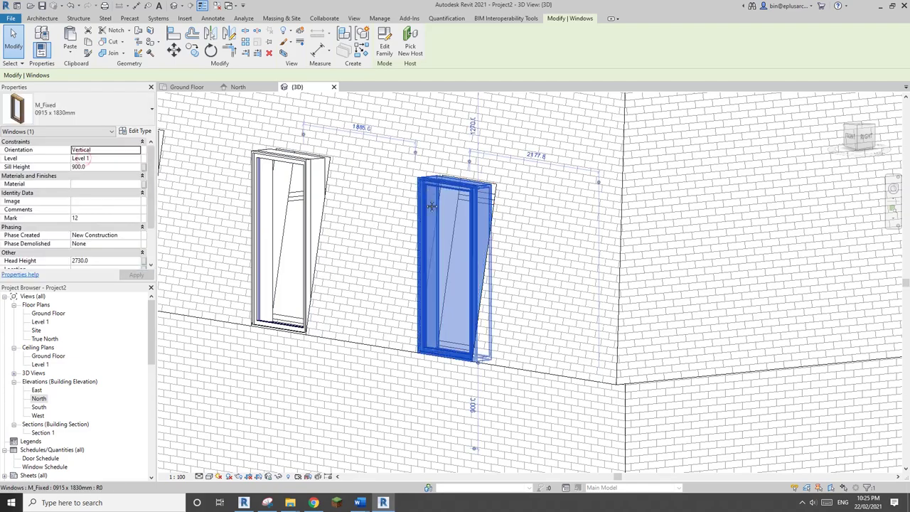
pyautogui.scroll(-2, 429, 232)
pyautogui.keyDown('shift'); pyautogui.moveTo(429, 231); pyautogui.dragTo(488, 183, button='middle'); pyautogui.keyUp('shift')
pyautogui.press('Escape')
pyautogui.scroll(-1, 488, 182)
# Step: Delete all four upper-floor windows from the slanted wall
pyautogui.keyDown('shift'); pyautogui.moveTo(489, 214); pyautogui.dragTo(558, 311, button='middle'); pyautogui.keyUp('shift')
pyautogui.scroll(1, 558, 311)
pyautogui.click(538, 244)
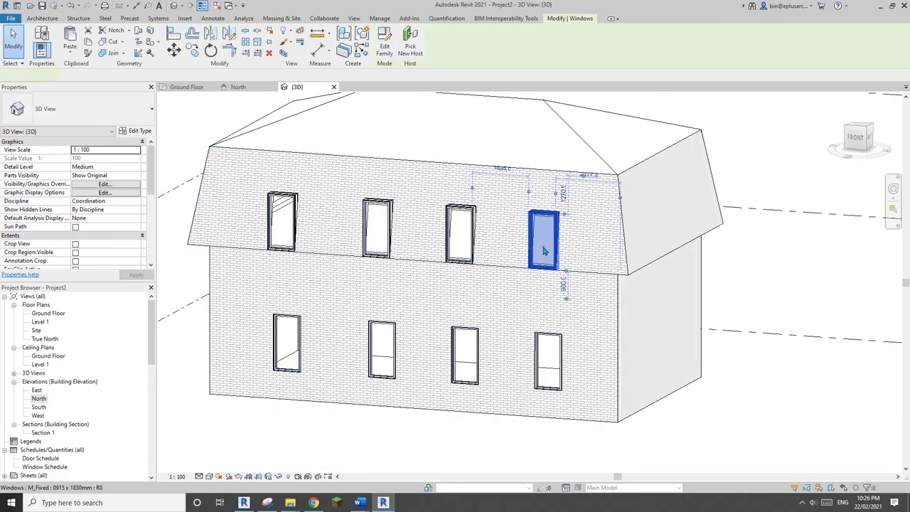
pyautogui.press('Delete')
pyautogui.click(460, 235)
pyautogui.press('Delete')
pyautogui.click(377, 228)
pyautogui.press('Delete')
pyautogui.click(282, 224)
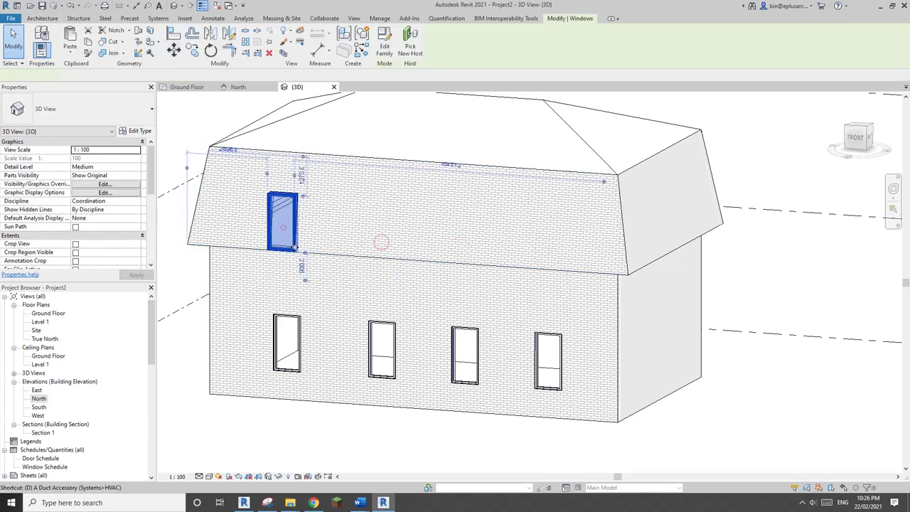
pyautogui.press('Delete')
# Step: Set the top offset of the ground-floor window wall to 901
pyautogui.click(361, 293)
pyautogui.click(115, 211)
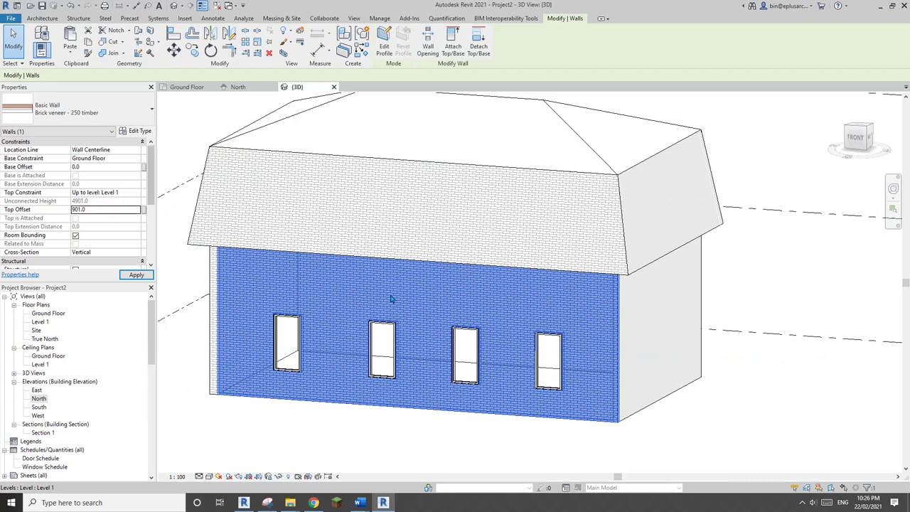
# Step: Copy the four ground-floor windows upward within their wall and set the copies to Level 1 with a 900 sill height
pyautogui.click(287, 343)
pyautogui.keyDown('ctrl'); pyautogui.click(377, 345); pyautogui.keyUp('ctrl')
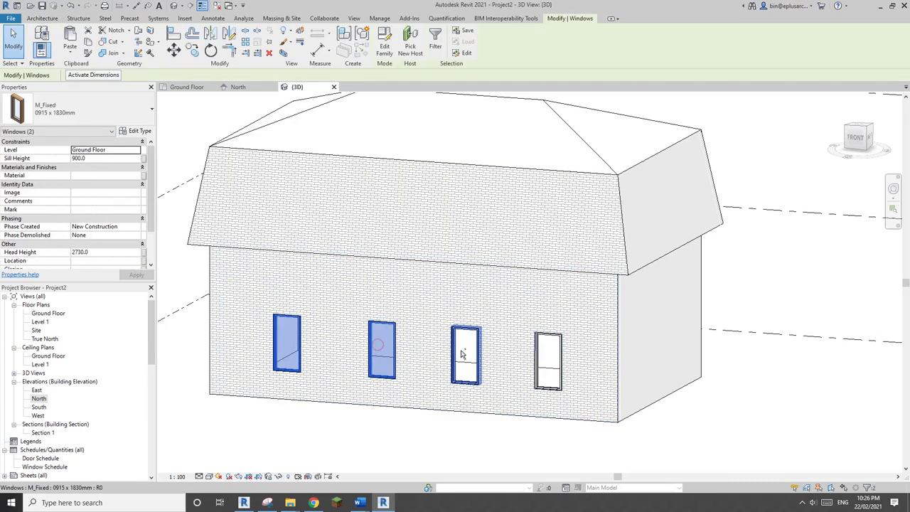
pyautogui.keyDown('ctrl'); pyautogui.click(462, 354); pyautogui.keyUp('ctrl')
pyautogui.press('c')
pyautogui.press('o')
pyautogui.click(515, 386)
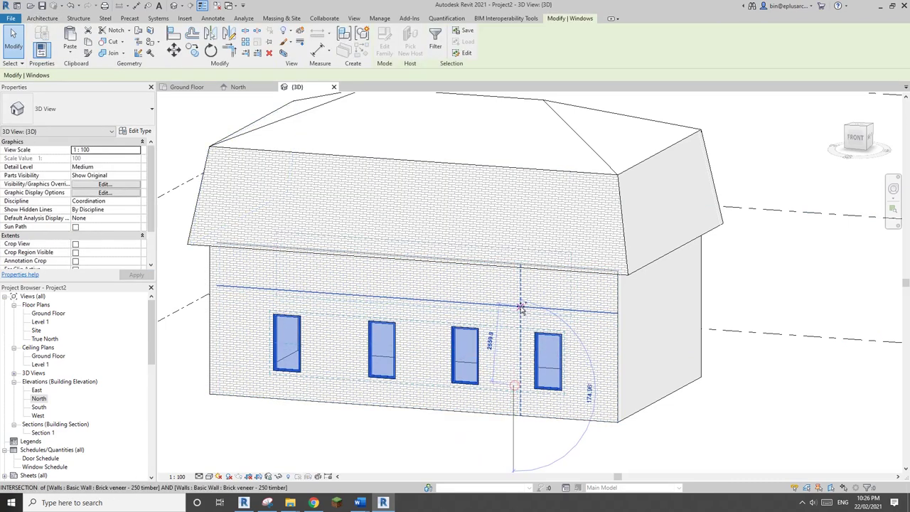
pyautogui.click(515, 314)
pyautogui.press('Escape')
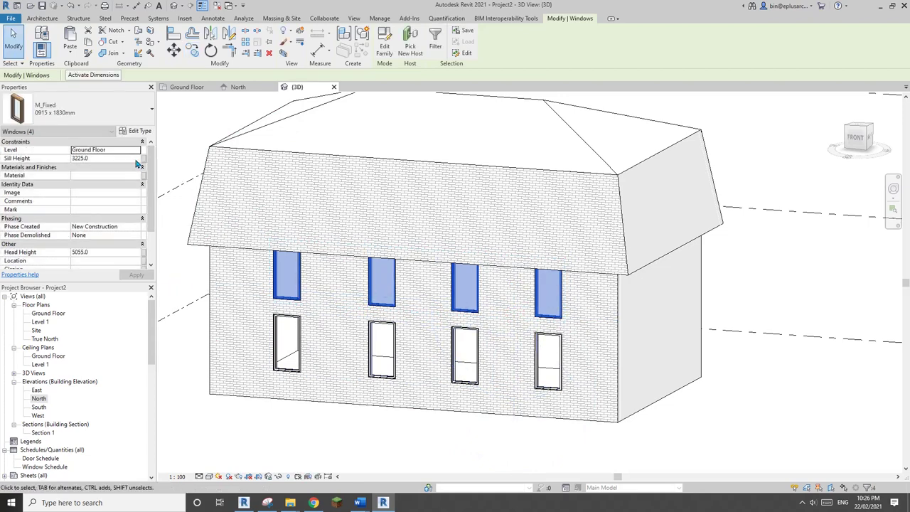
pyautogui.click(84, 166)
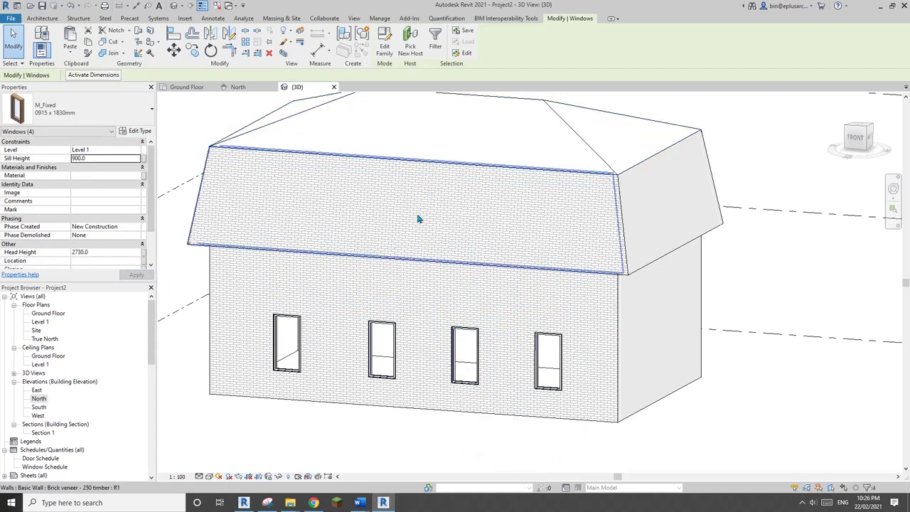
# Step: Start an in-place component in the Walls category with the name Walls 1
pyautogui.keyDown('shift'); pyautogui.moveTo(420, 218); pyautogui.dragTo(547, 216, button='middle'); pyautogui.keyUp('shift')
pyautogui.click(440, 223)
pyautogui.moveTo(374, 229); pyautogui.dragTo(428, 256, button='middle')
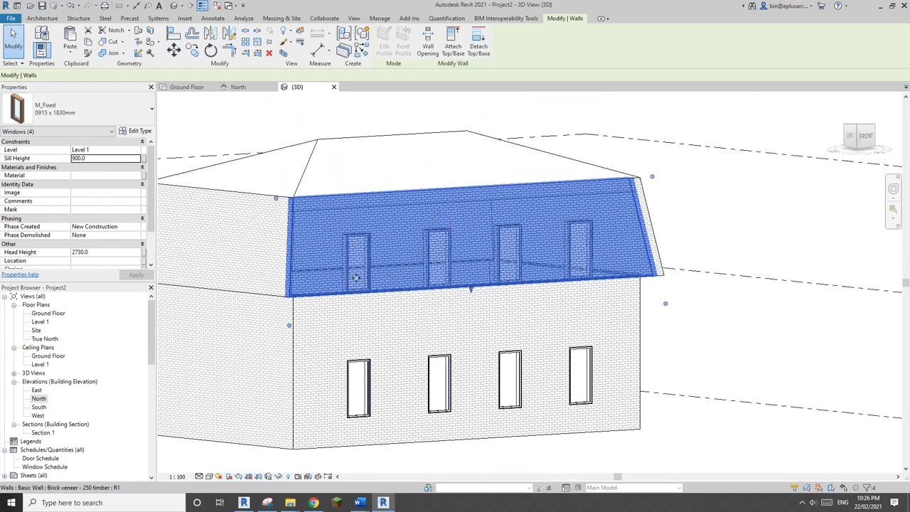
pyautogui.keyDown('shift'); pyautogui.moveTo(356, 277); pyautogui.dragTo(334, 242, button='middle'); pyautogui.keyUp('shift')
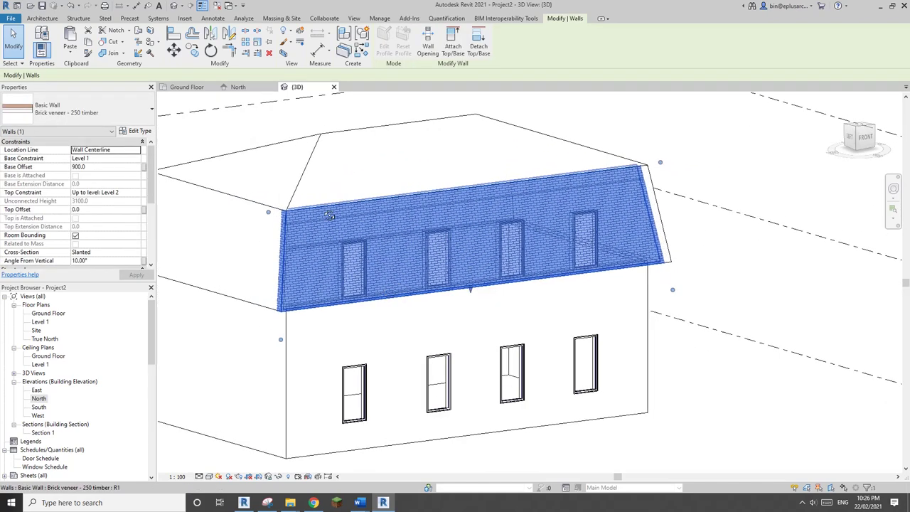
pyautogui.click(42, 18)
pyautogui.click(112, 48)
pyautogui.click(129, 90)
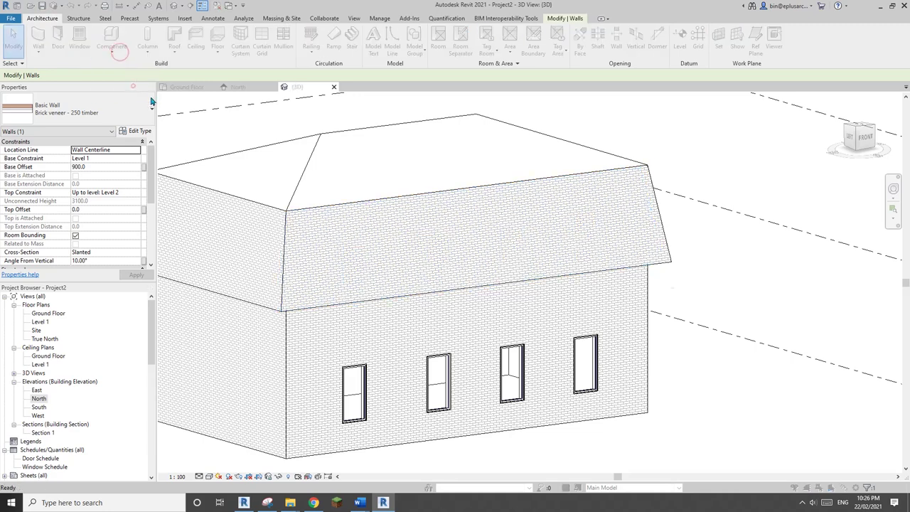
pyautogui.scroll(-10, 214, 206)
pyautogui.click(200, 223)
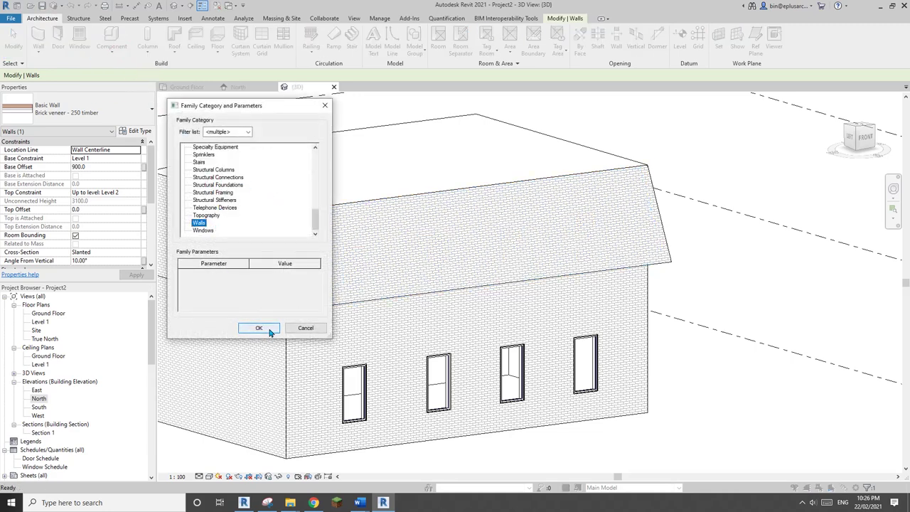
pyautogui.click(260, 328)
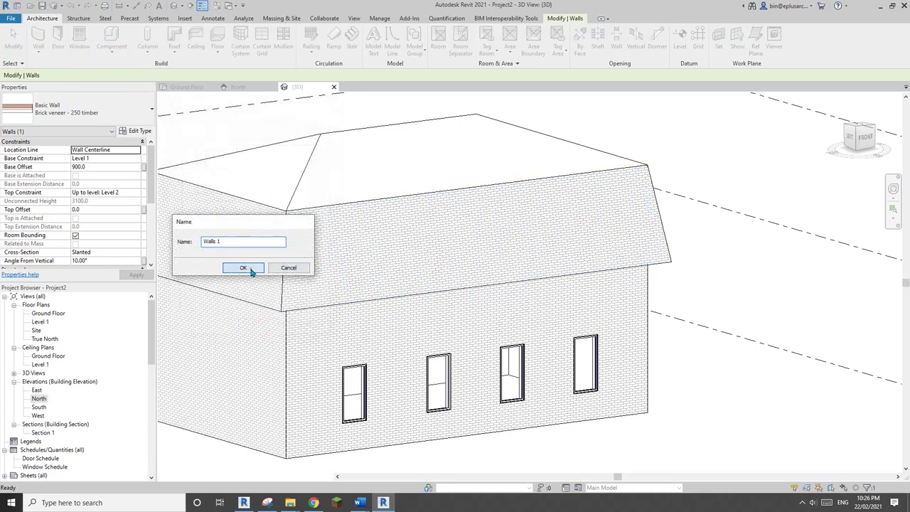
pyautogui.click(244, 268)
# Step: Set the work plane to the outer face of the ground-floor window wall by picking a plane
pyautogui.click(562, 39)
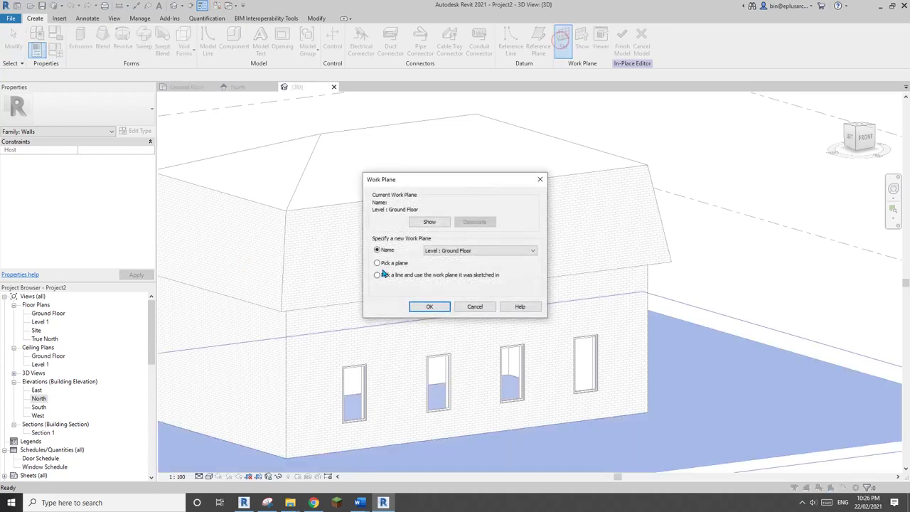
pyautogui.click(430, 306)
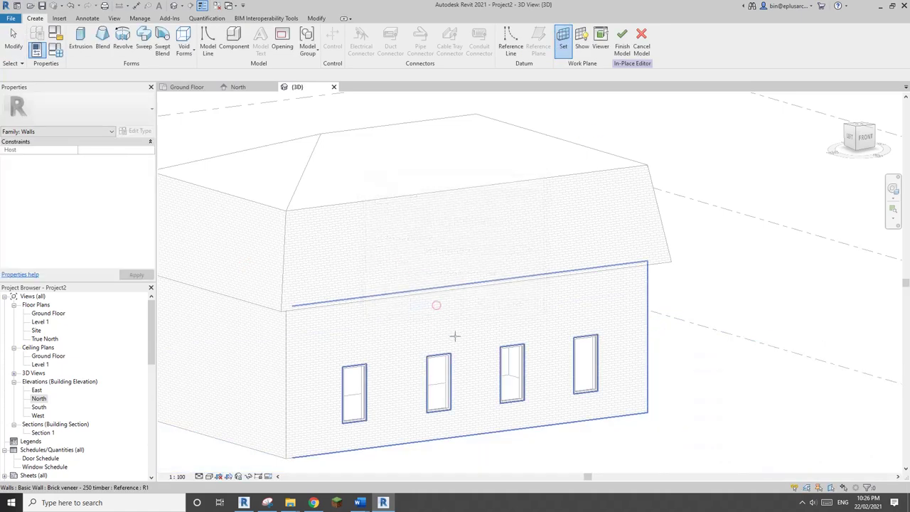
pyautogui.click(491, 307)
# Step: Start a void extrusion and pick the complete frame outlines of the first two upper-floor windows as its sketch
pyautogui.click(184, 47)
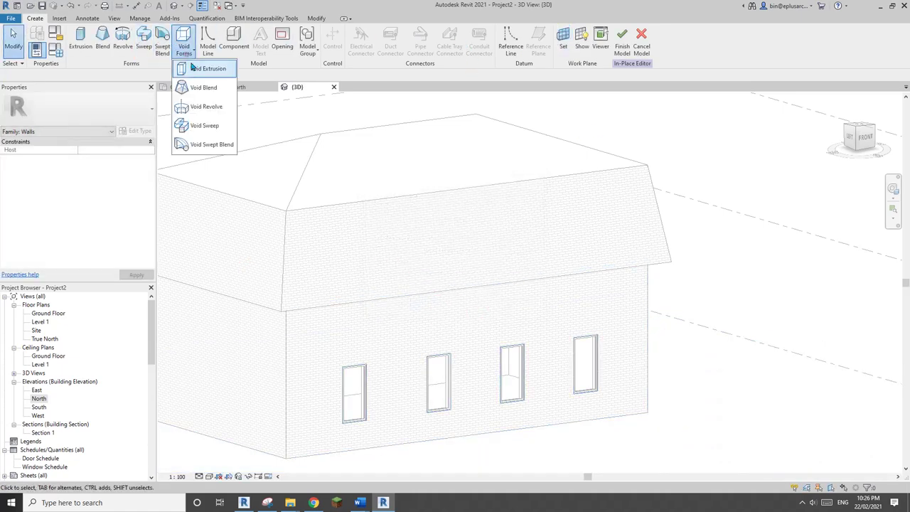
pyautogui.click(206, 69)
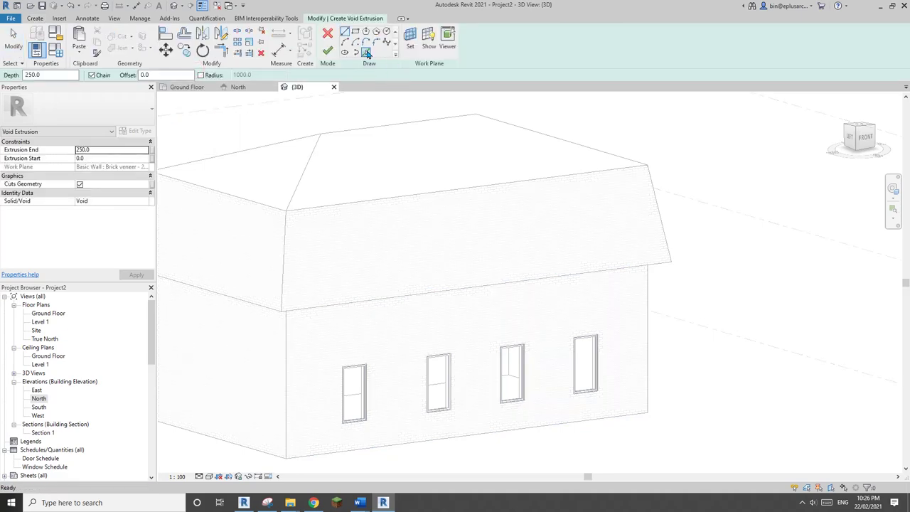
pyautogui.press('f')
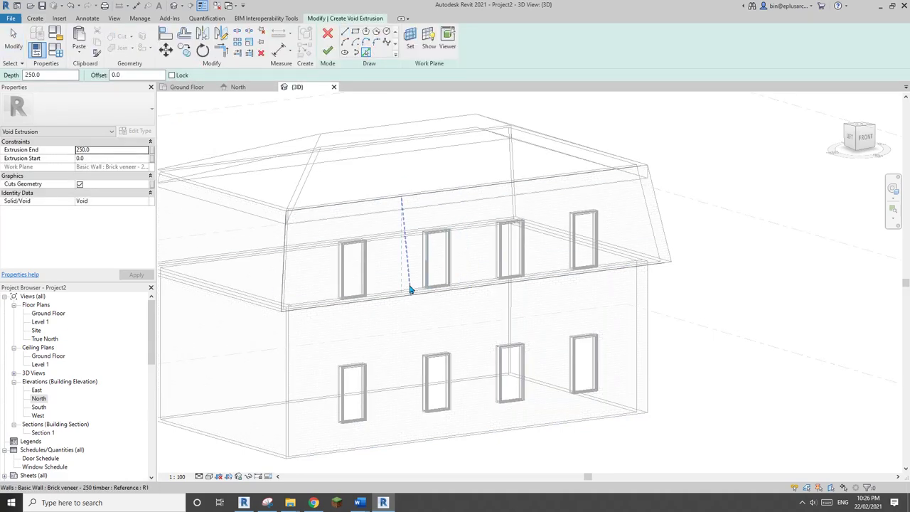
pyautogui.scroll(4, 341, 288)
pyautogui.click(324, 257)
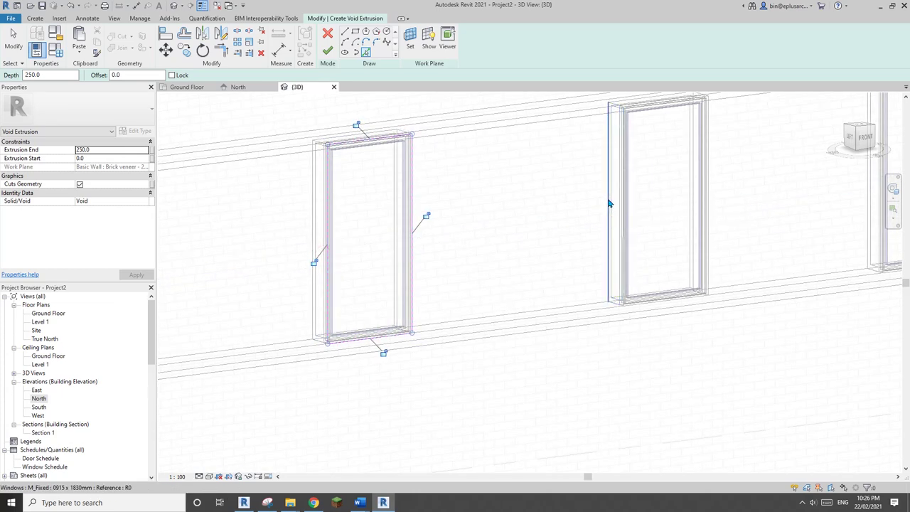
pyautogui.click(609, 204)
# Step: Delete the stray single sketch line on the third upper-floor window's frame
pyautogui.moveTo(832, 162); pyautogui.dragTo(506, 246, button='middle')
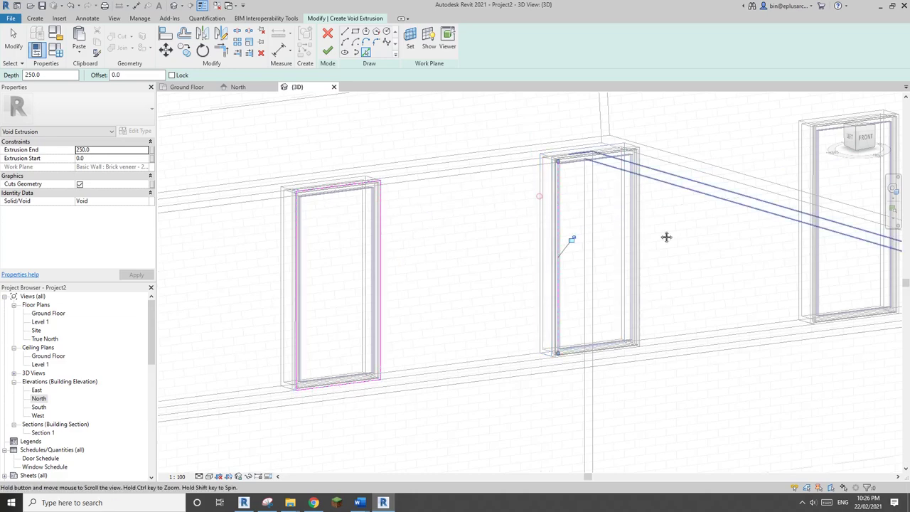
pyautogui.moveTo(776, 188); pyautogui.dragTo(601, 234, button='middle')
pyautogui.click(386, 262)
pyautogui.click(384, 250)
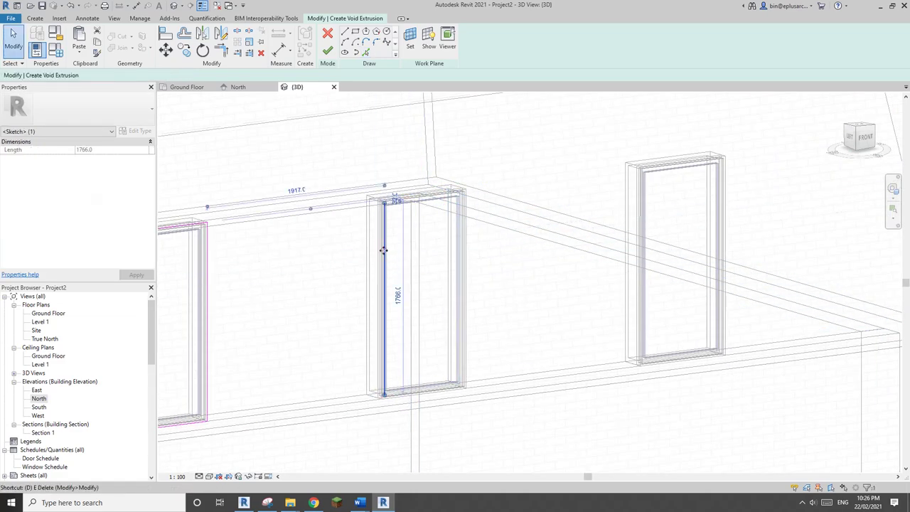
pyautogui.press('Delete')
# Step: Pick the complete outlines of the third and fourth upper-floor windows and finish the void extrusion sketch
pyautogui.click(365, 52)
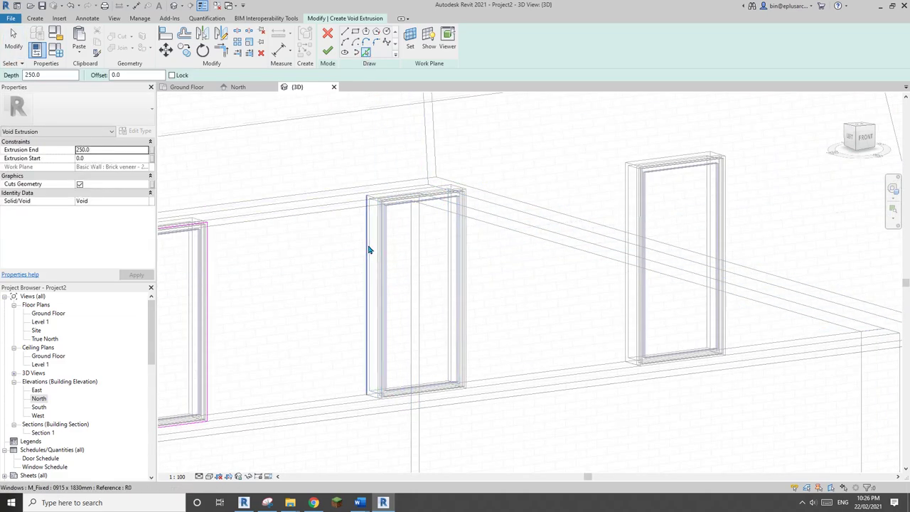
pyautogui.click(368, 249)
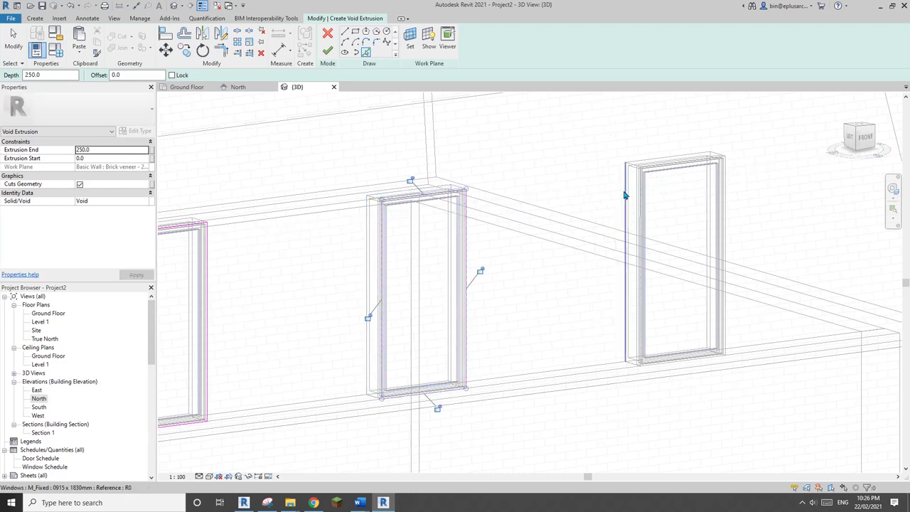
pyautogui.click(625, 194)
pyautogui.scroll(-5, 624, 190)
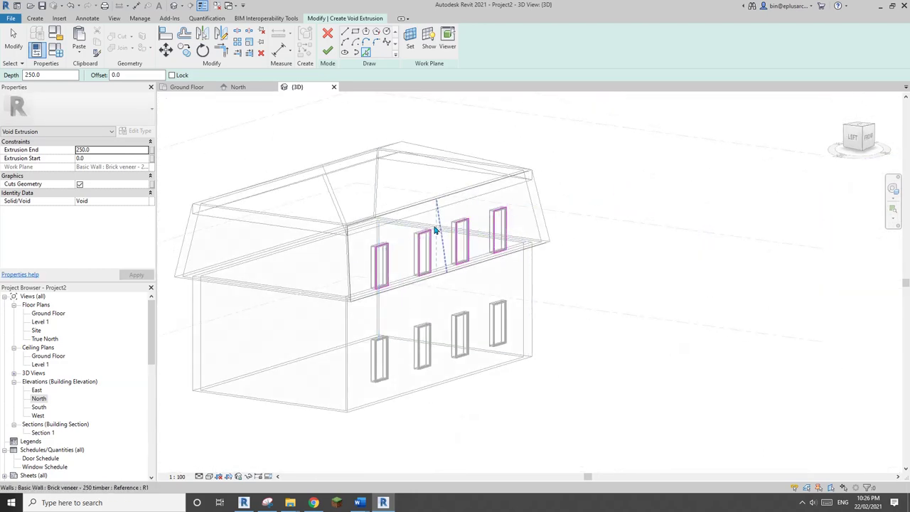
pyautogui.moveTo(435, 229); pyautogui.dragTo(430, 247, button='middle')
pyautogui.click(328, 51)
# Step: Stretch the void extrusion through the slanted wall on both sides, to about 997 at its end and -841 at its start
pyautogui.keyDown('shift'); pyautogui.moveTo(510, 187); pyautogui.dragTo(523, 277, button='middle'); pyautogui.keyUp('shift')
pyautogui.scroll(2, 458, 281)
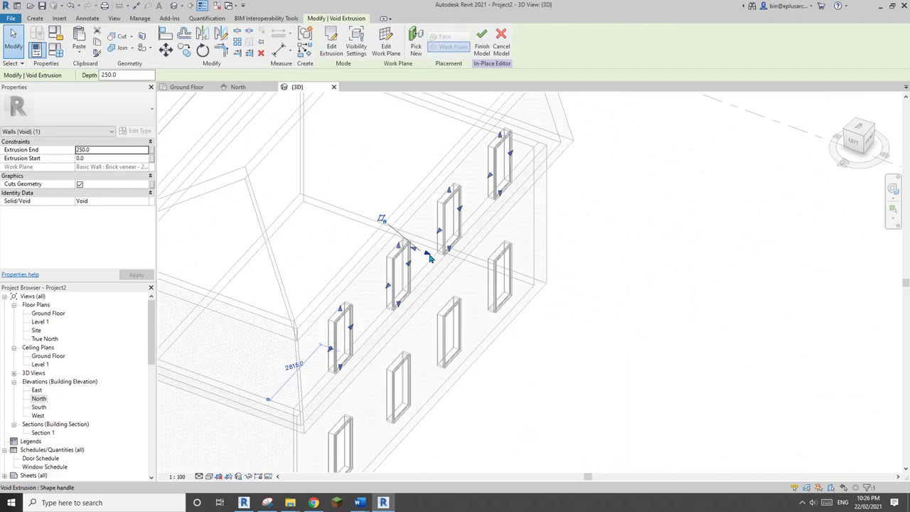
pyautogui.moveTo(430, 259); pyautogui.dragTo(444, 268)
pyautogui.keyDown('shift'); pyautogui.moveTo(411, 252); pyautogui.dragTo(444, 198, button='middle'); pyautogui.keyUp('shift')
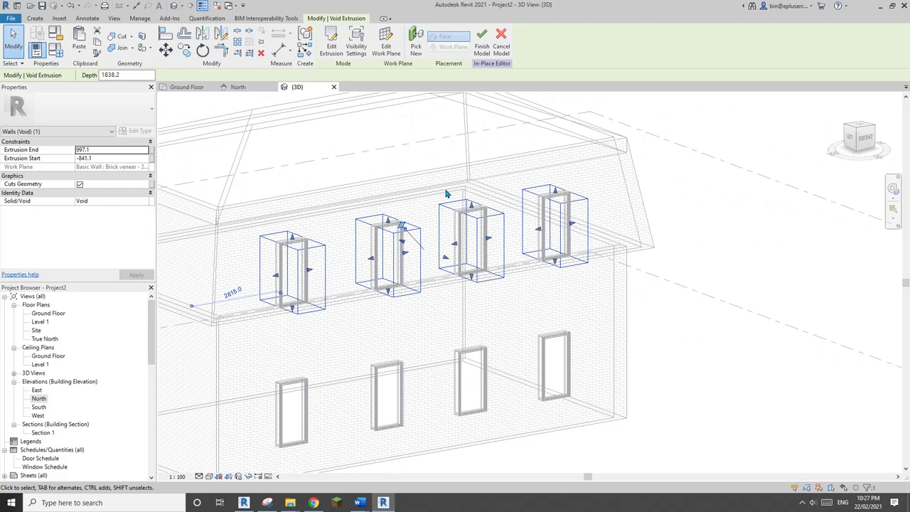
# Step: In a shaded display, cut the slanted upper wall with the window void and finish the in-place model
pyautogui.press('d')
pyautogui.moveTo(447, 217)
pyautogui.keyDown('shift'); pyautogui.mouseDown(button='middle')
pyautogui.moveTo(421, 205)
pyautogui.moveTo(511, 172)
pyautogui.moveTo(295, 122)
pyautogui.mouseUp(button='middle'); pyautogui.keyUp('shift')
pyautogui.click(118, 37)
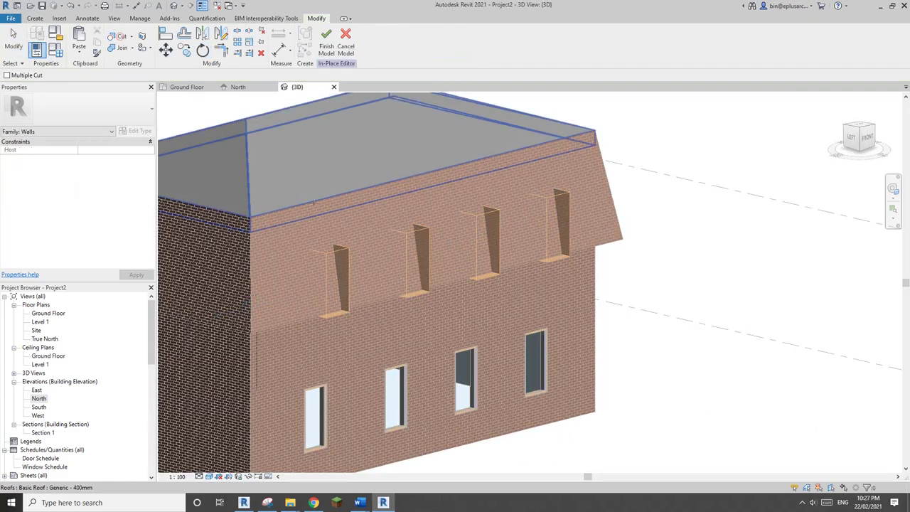
pyautogui.click(374, 247)
pyautogui.click(353, 257)
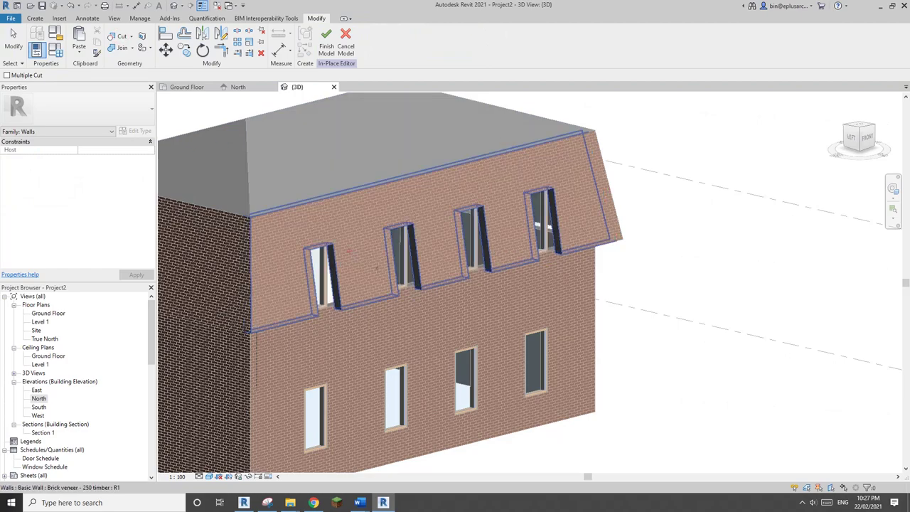
pyautogui.keyDown('shift'); pyautogui.moveTo(349, 249); pyautogui.dragTo(299, 242, button='middle'); pyautogui.keyUp('shift')
pyautogui.click(326, 40)
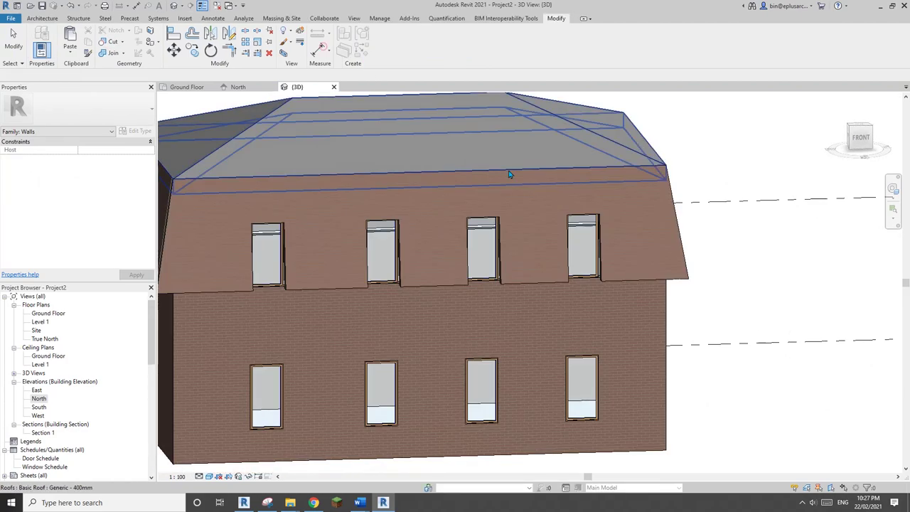
# Step: Examine the cut openings around the upper-floor windows from both sides and from below
pyautogui.keyDown('shift'); pyautogui.moveTo(516, 180); pyautogui.dragTo(414, 142, button='middle'); pyautogui.keyUp('shift')
pyautogui.scroll(2, 439, 233)
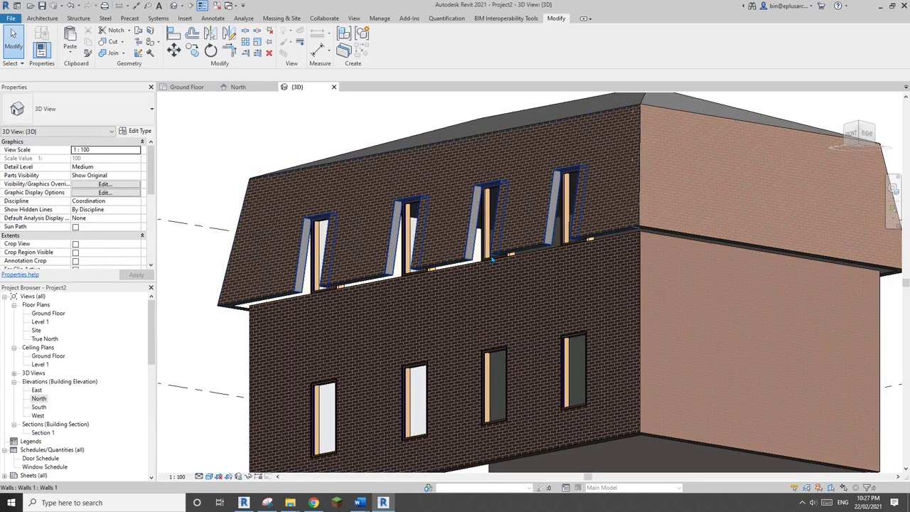
pyautogui.scroll(-5, 492, 260)
pyautogui.keyDown('shift'); pyautogui.moveTo(492, 260); pyautogui.dragTo(693, 297, button='middle'); pyautogui.keyUp('shift')
pyautogui.scroll(3, 521, 247)
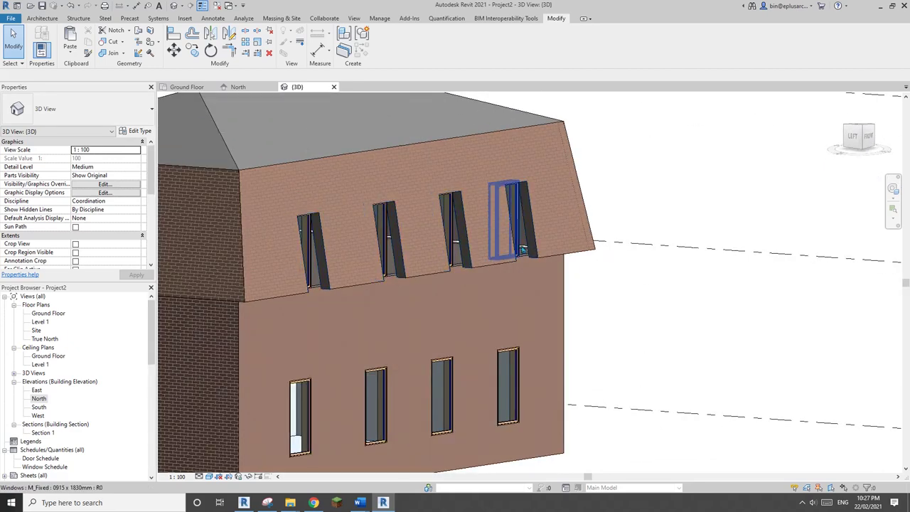
pyautogui.scroll(-1, 540, 262)
pyautogui.keyDown('shift'); pyautogui.moveTo(544, 268); pyautogui.dragTo(529, 285, button='middle'); pyautogui.keyUp('shift')
pyautogui.scroll(2, 524, 249)
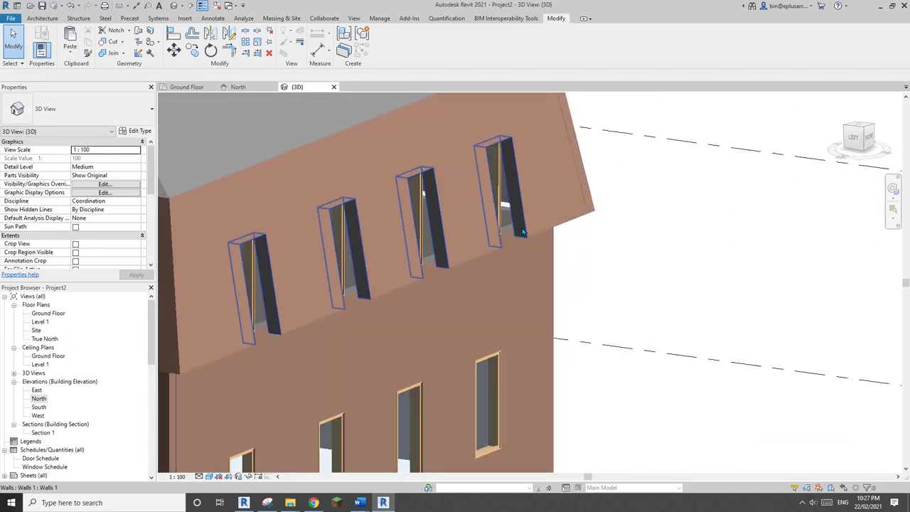
pyautogui.scroll(1, 513, 283)
pyautogui.moveTo(522, 234); pyautogui.dragTo(516, 265, button='middle')
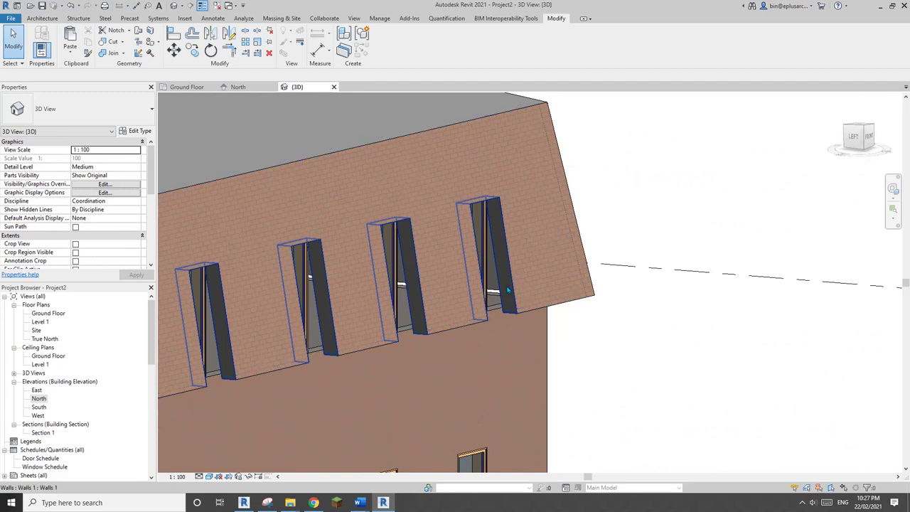
pyautogui.keyDown('shift'); pyautogui.moveTo(518, 296); pyautogui.dragTo(581, 275, button='middle'); pyautogui.keyUp('shift')
# Step: Compare the ground-floor window wall's top offset with the base offset of the slanted wall above it
pyautogui.click(517, 328)
pyautogui.scroll(-2, 508, 324)
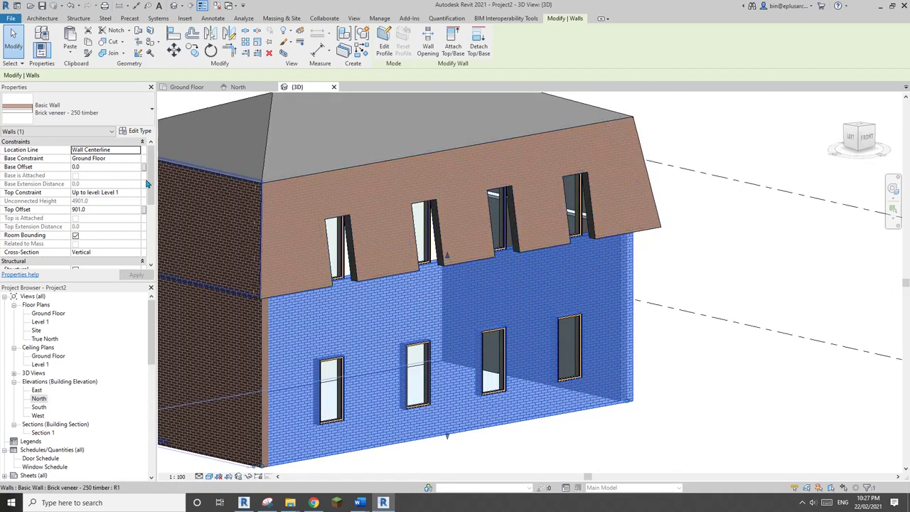
pyautogui.moveTo(605, 275); pyautogui.dragTo(585, 285, button='middle')
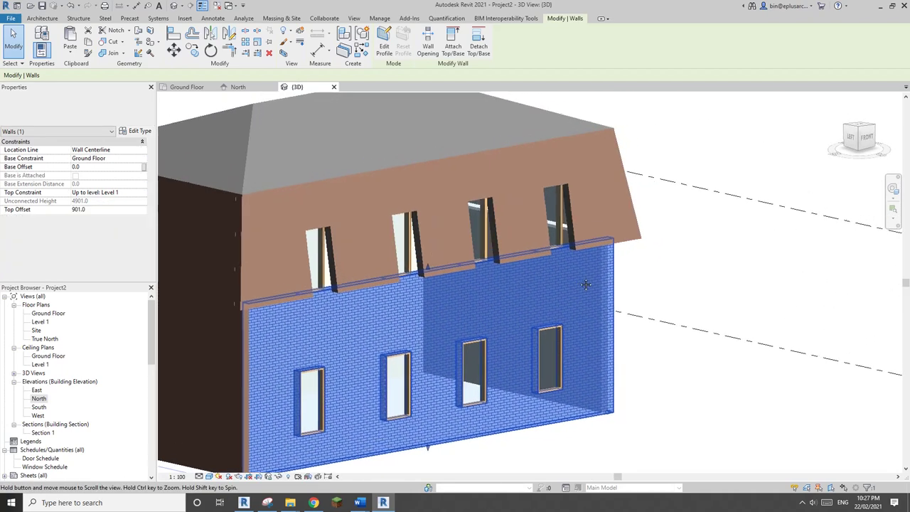
pyautogui.click(588, 235)
pyautogui.keyDown('shift'); pyautogui.moveTo(592, 225); pyautogui.dragTo(586, 245, button='middle'); pyautogui.keyUp('shift')
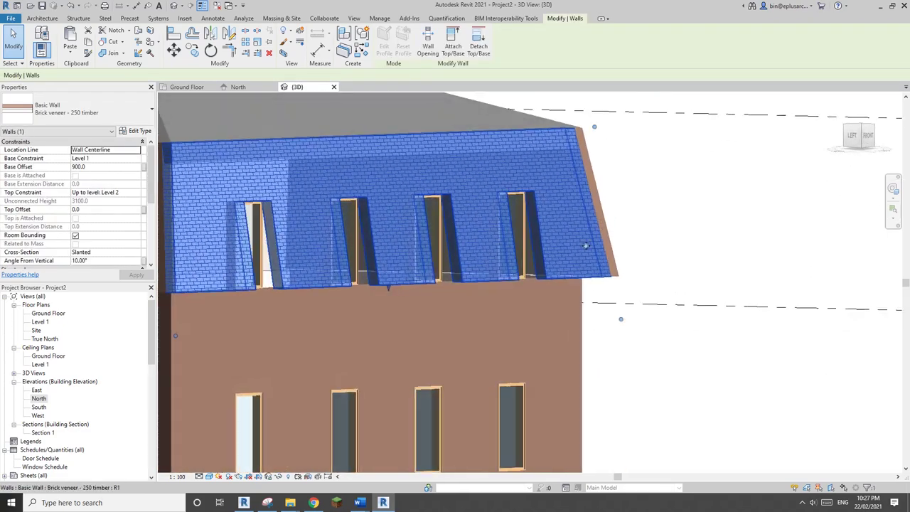
# Step: Increase the ground-floor window wall's top offset so it fills the gaps beside the upper-floor windows
pyautogui.click(547, 309)
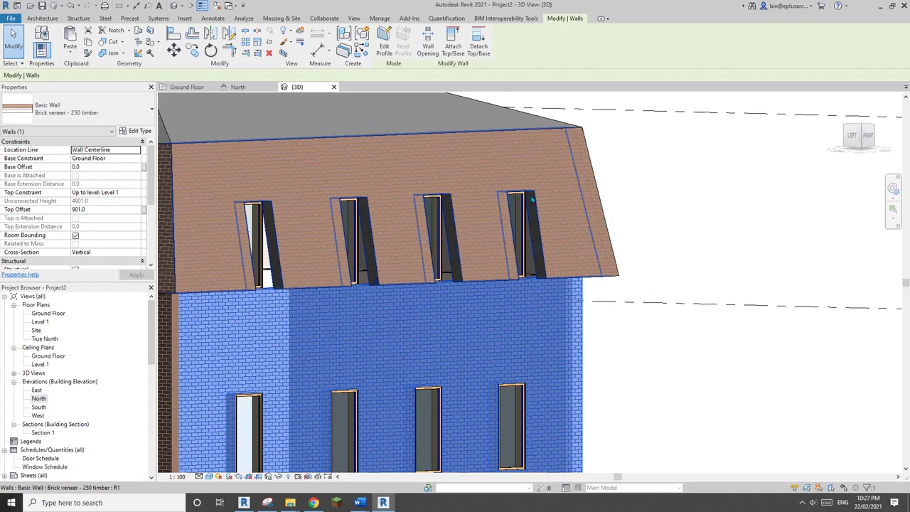
pyautogui.keyDown('shift'); pyautogui.moveTo(539, 178); pyautogui.dragTo(392, 222, button='middle'); pyautogui.keyUp('shift')
pyautogui.scroll(2, 330, 254)
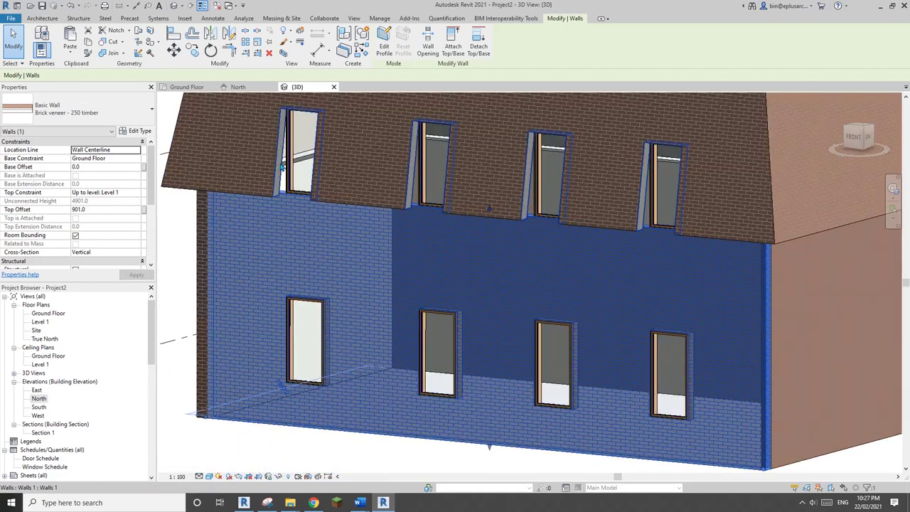
pyautogui.scroll(2, 330, 262)
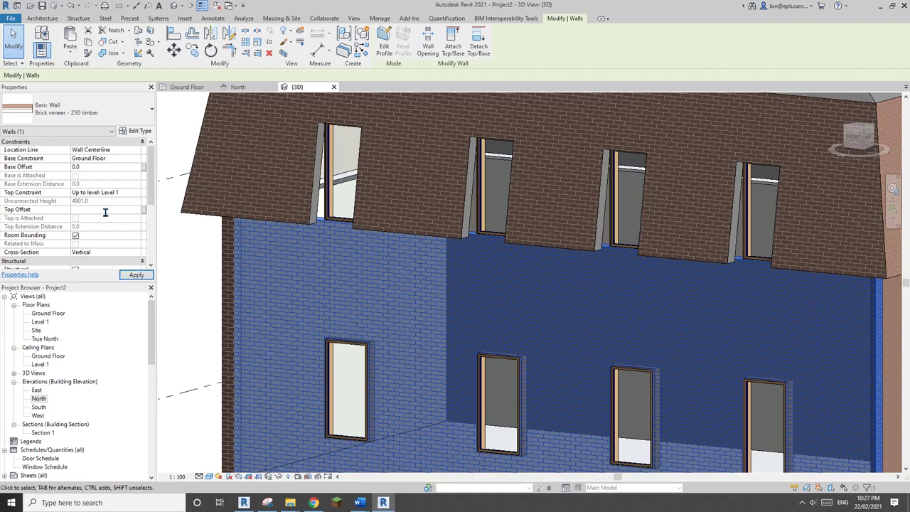
pyautogui.keyDown('shift'); pyautogui.moveTo(330, 272); pyautogui.dragTo(284, 264, button='middle'); pyautogui.keyUp('shift')
pyautogui.press('Escape')
# Step: Review the filled openings and the whole building, and switch to the Project5 model in Revit 2020.2
pyautogui.keyDown('shift'); pyautogui.moveTo(329, 292); pyautogui.dragTo(329, 250, button='middle'); pyautogui.keyUp('shift')
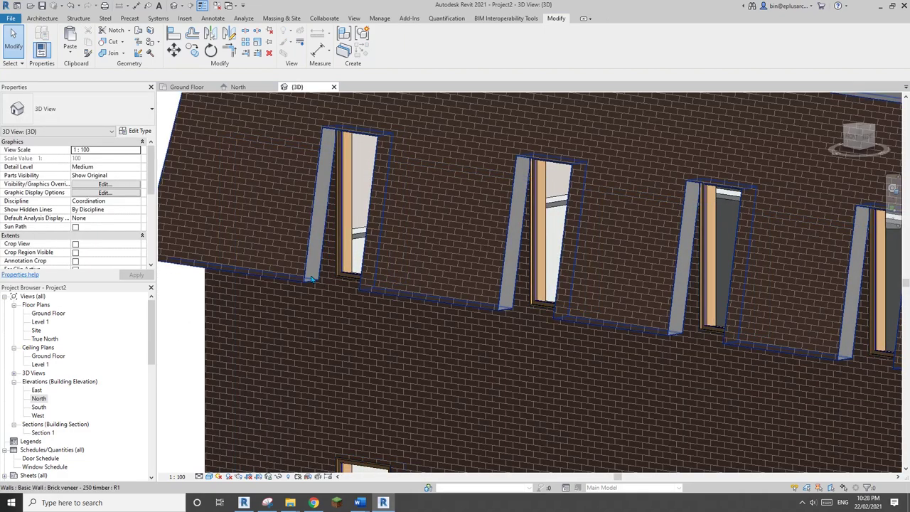
pyautogui.scroll(-2, 329, 260)
pyautogui.keyDown('shift'); pyautogui.moveTo(322, 259); pyautogui.dragTo(518, 260, button='middle'); pyautogui.keyUp('shift')
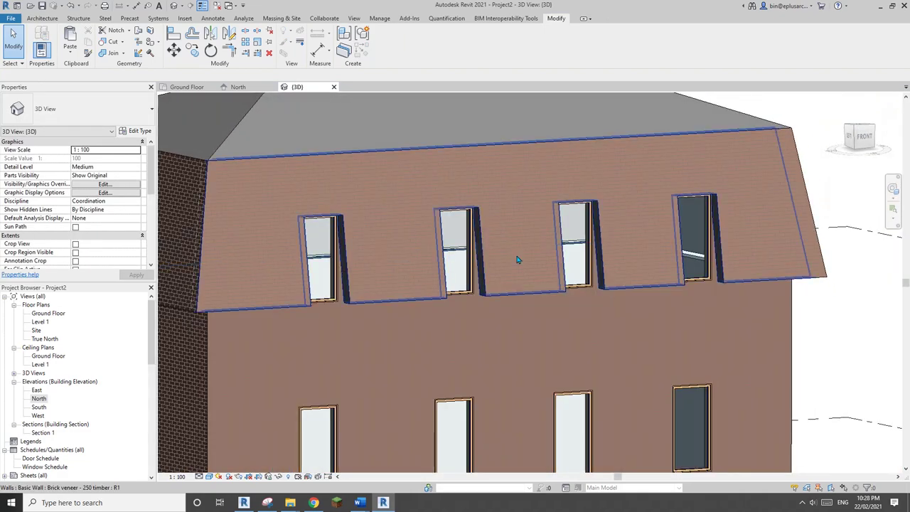
pyautogui.scroll(-2, 587, 270)
pyautogui.keyDown('shift'); pyautogui.moveTo(651, 278); pyautogui.dragTo(519, 394, button='middle'); pyautogui.keyUp('shift')
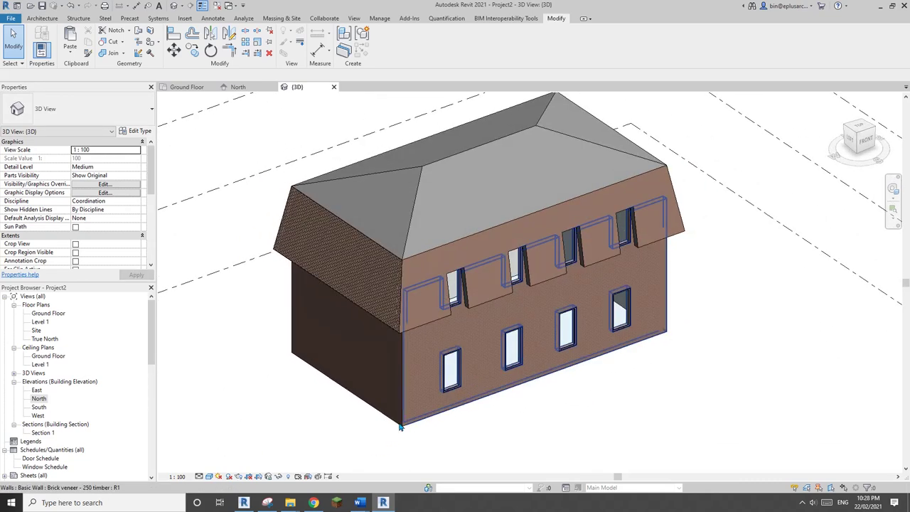
pyautogui.click(246, 502)
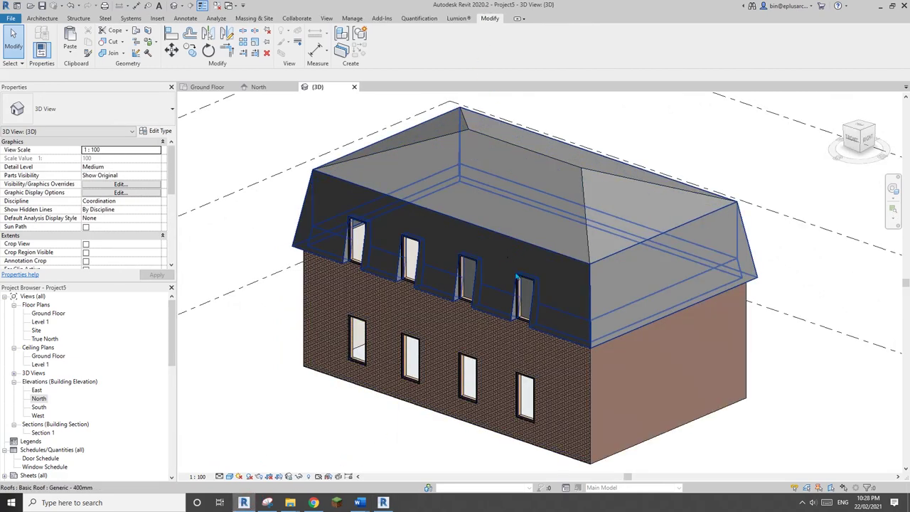
# Step: Compare the sloped roof and brick wall of Project5 with the slanted upper walls of Project2 in Revit 2021
pyautogui.click(630, 295)
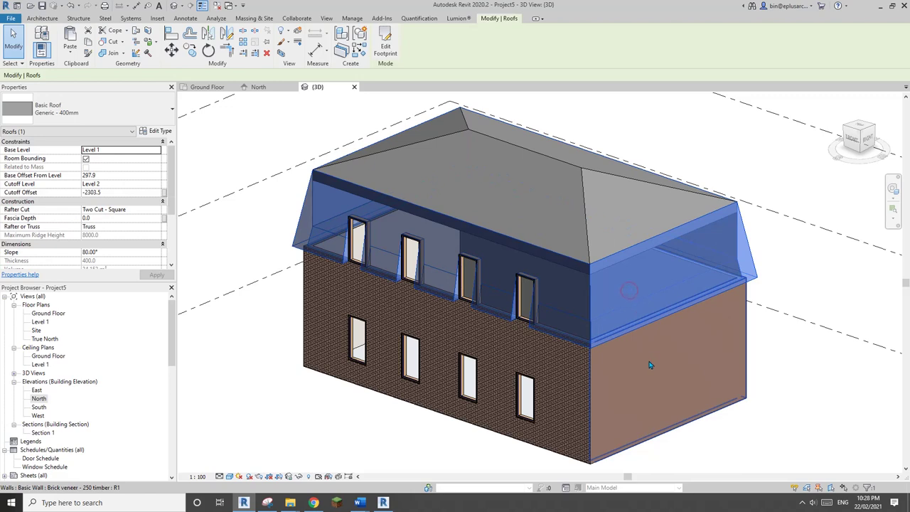
pyautogui.click(650, 364)
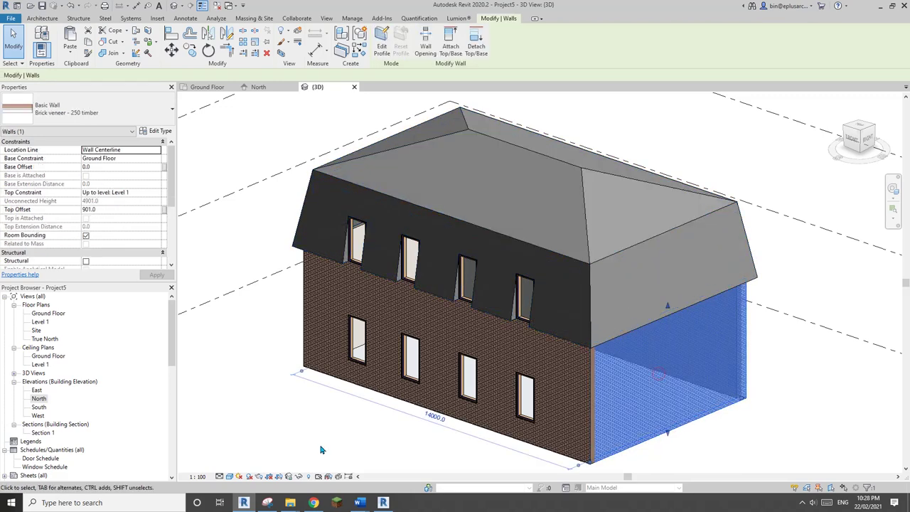
pyautogui.click(383, 503)
pyautogui.click(390, 284)
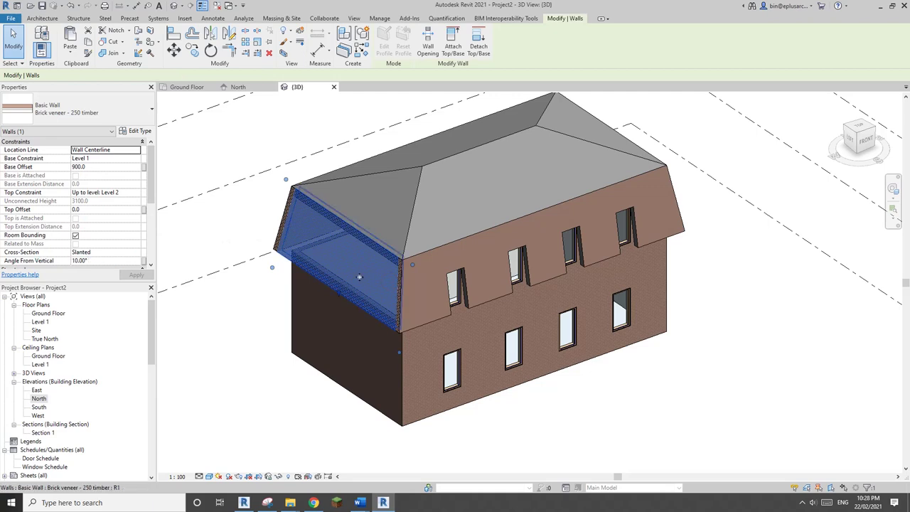
pyautogui.click(421, 296)
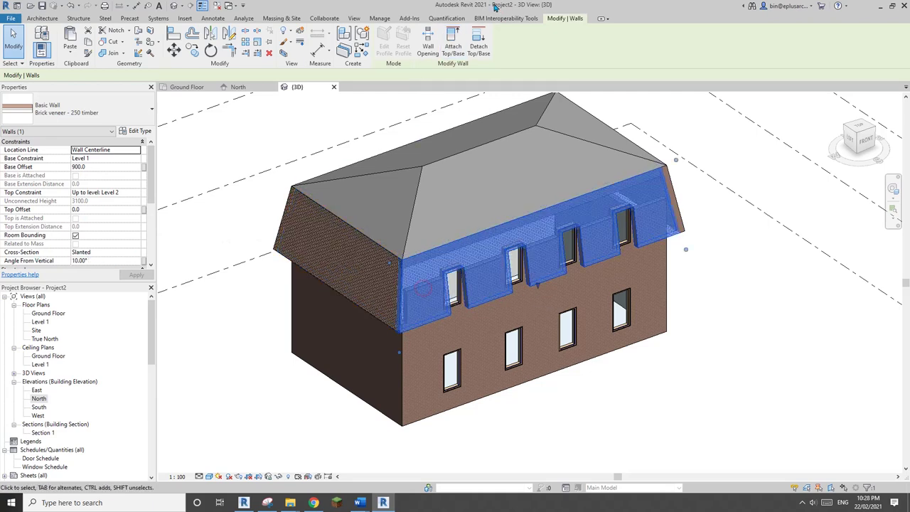
# Step: Clear the wall selection and review the whole Project2 building from the side with the cut window openings
pyautogui.click(761, 192)
pyautogui.keyDown('shift'); pyautogui.moveTo(569, 299); pyautogui.dragTo(616, 286, button='middle'); pyautogui.keyUp('shift')
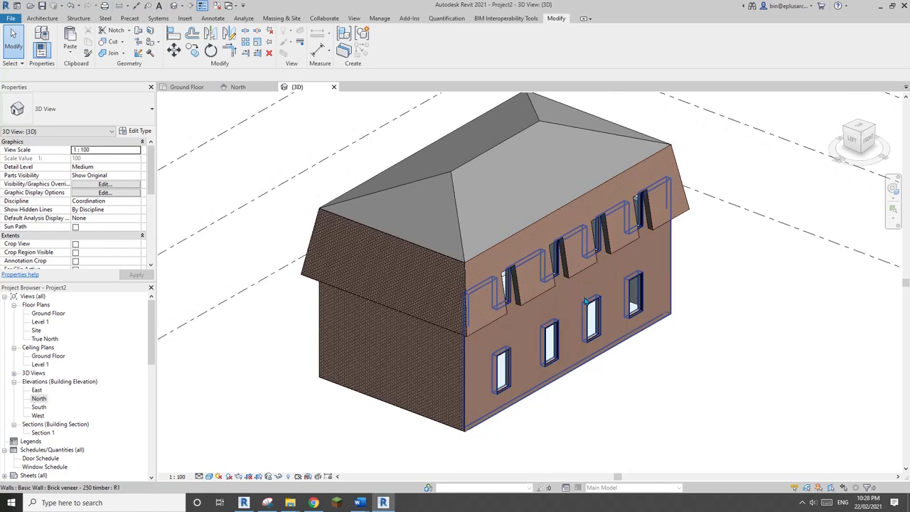
pyautogui.moveTo(596, 325)
pyautogui.keyDown('shift'); pyautogui.mouseDown(button='middle')
pyautogui.moveTo(579, 310)
pyautogui.moveTo(591, 314)
pyautogui.mouseUp(button='middle'); pyautogui.keyUp('shift')
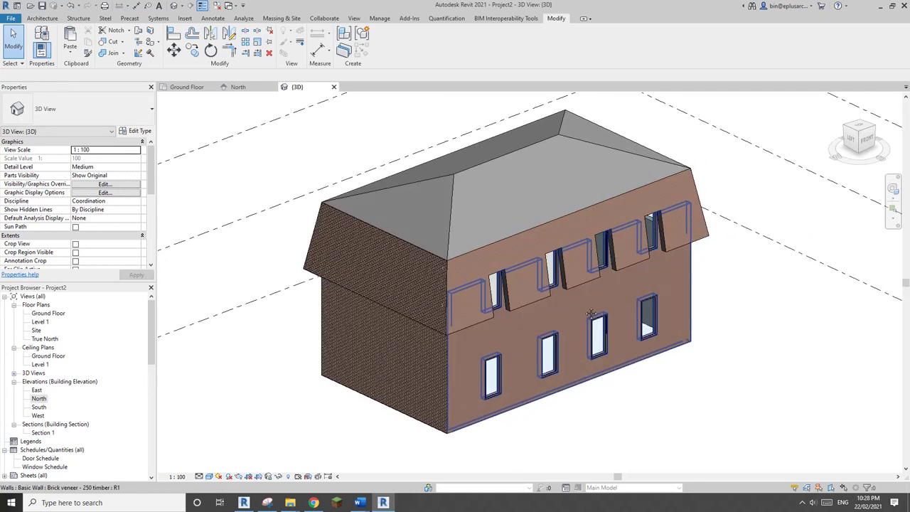